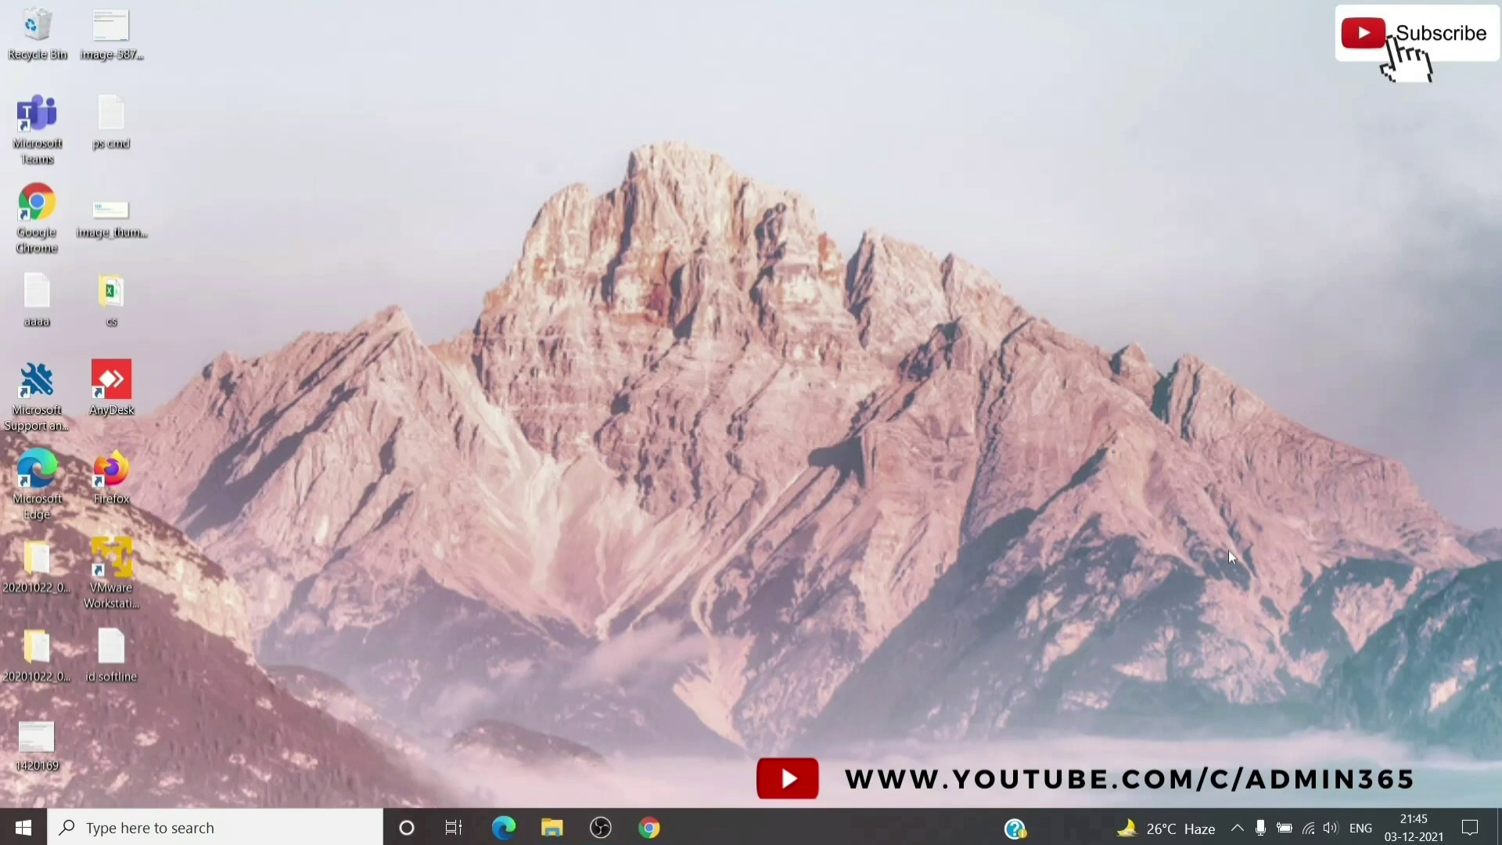
# From the browser's Office home, open the admin center's Users > Active users list
pyautogui.click(649, 828)
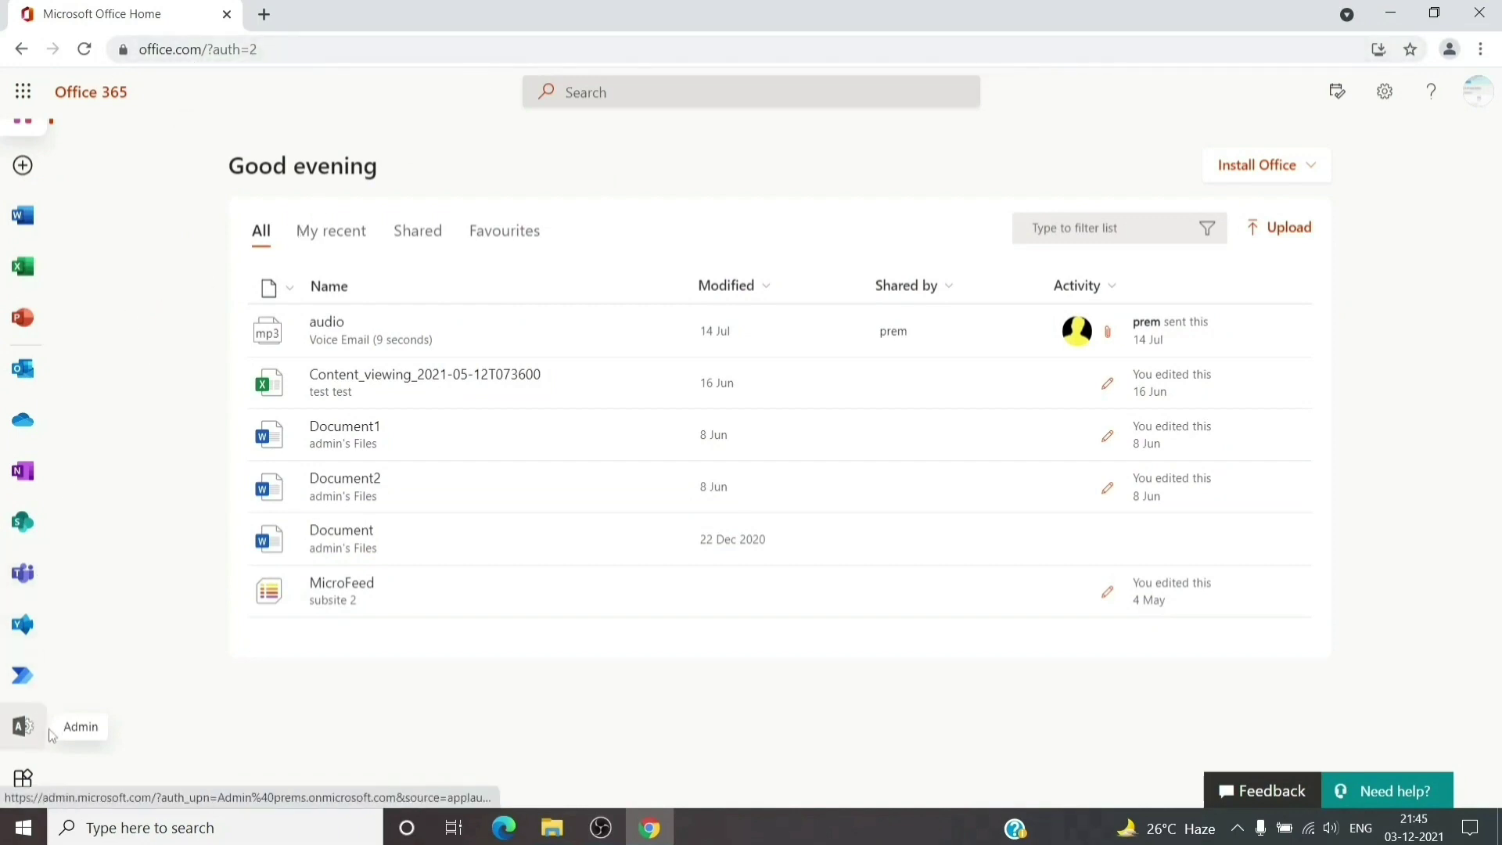
pyautogui.click(24, 727)
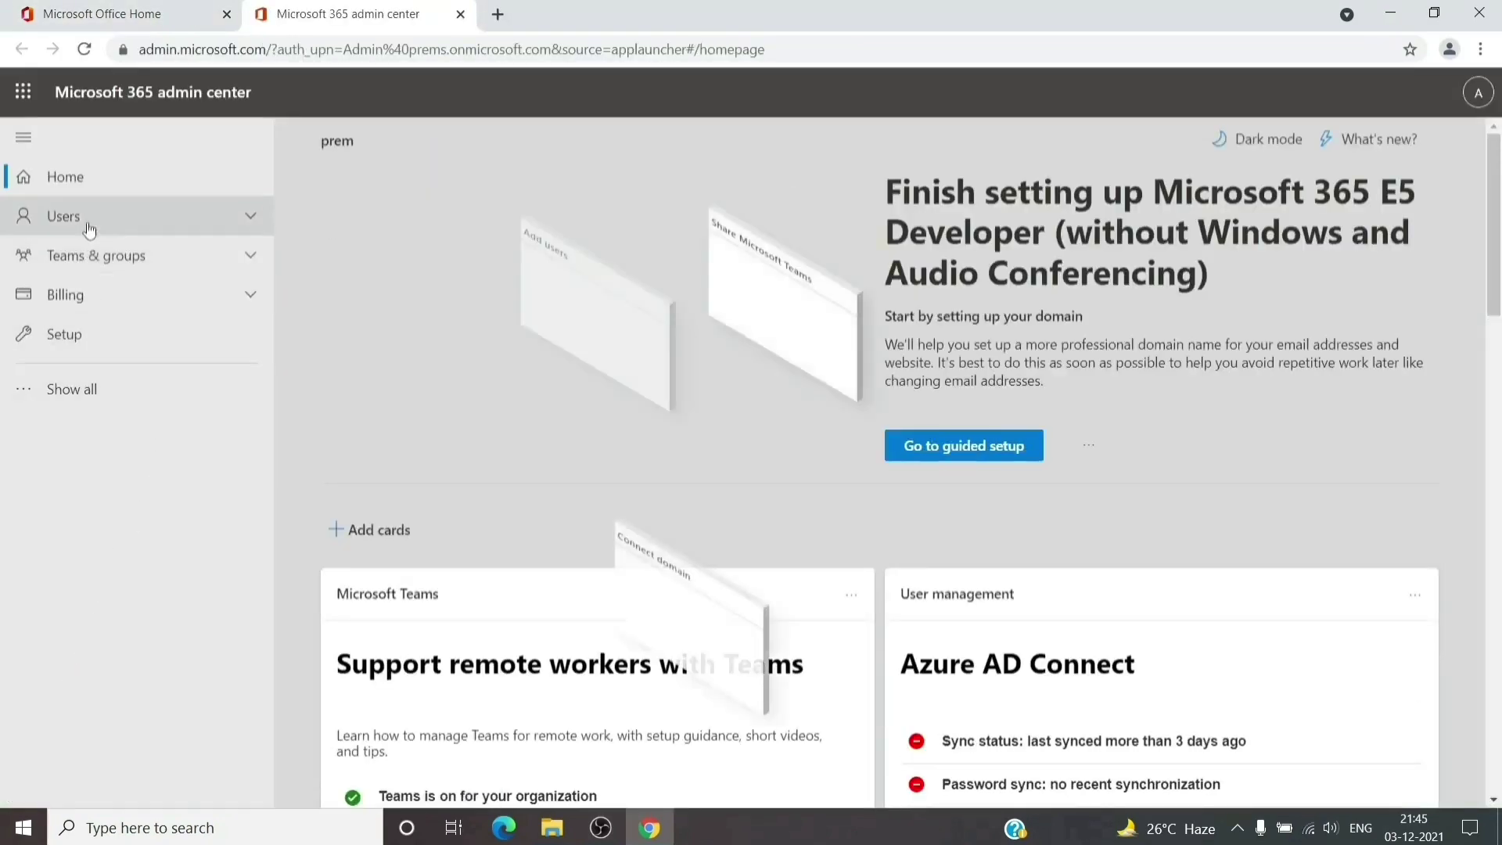
pyautogui.click(88, 222)
pyautogui.click(89, 250)
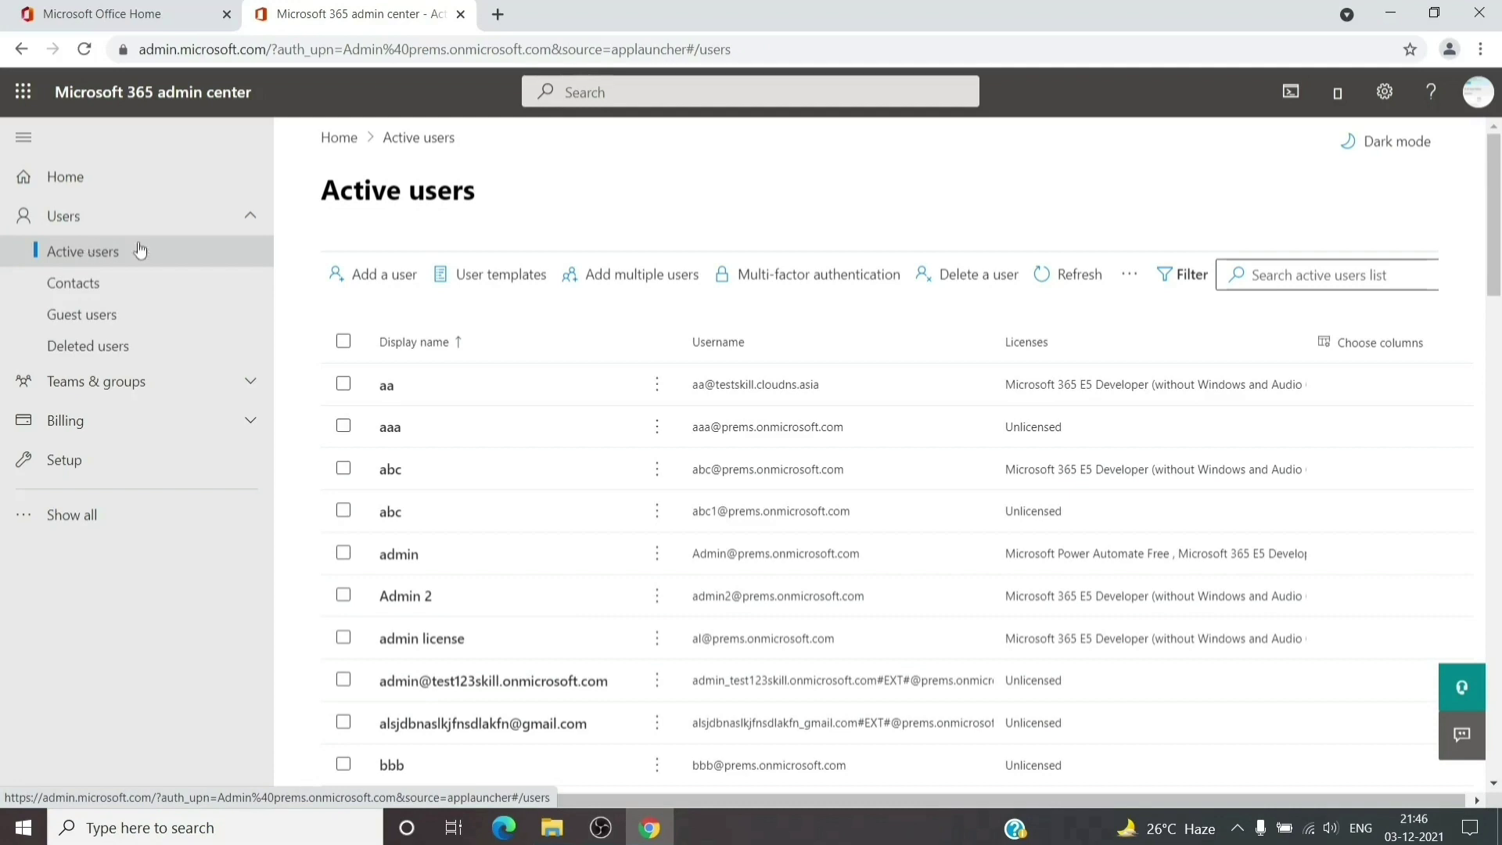
pyautogui.click(385, 391)
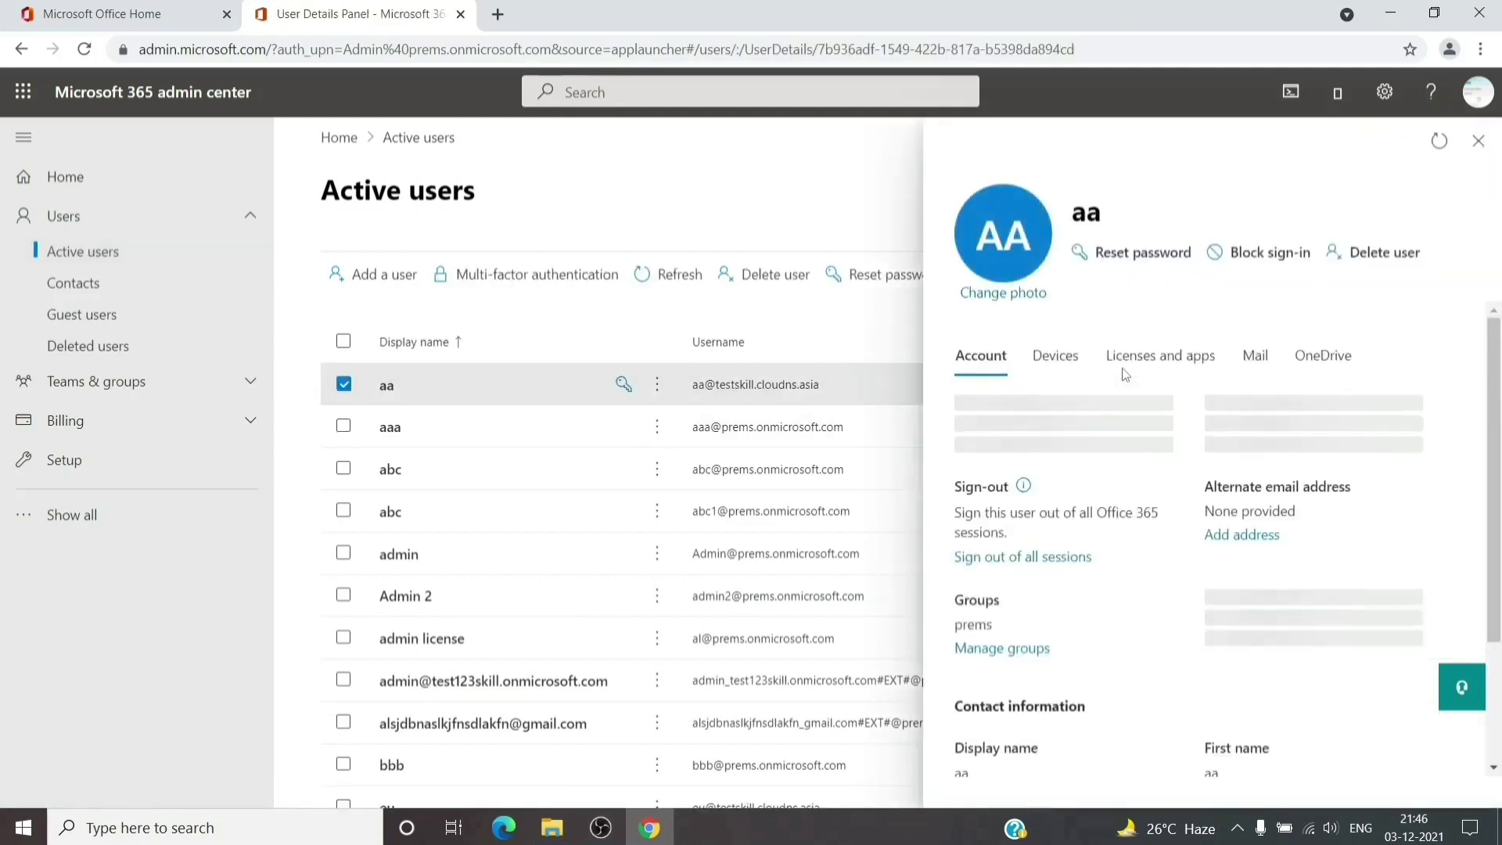
pyautogui.click(1255, 359)
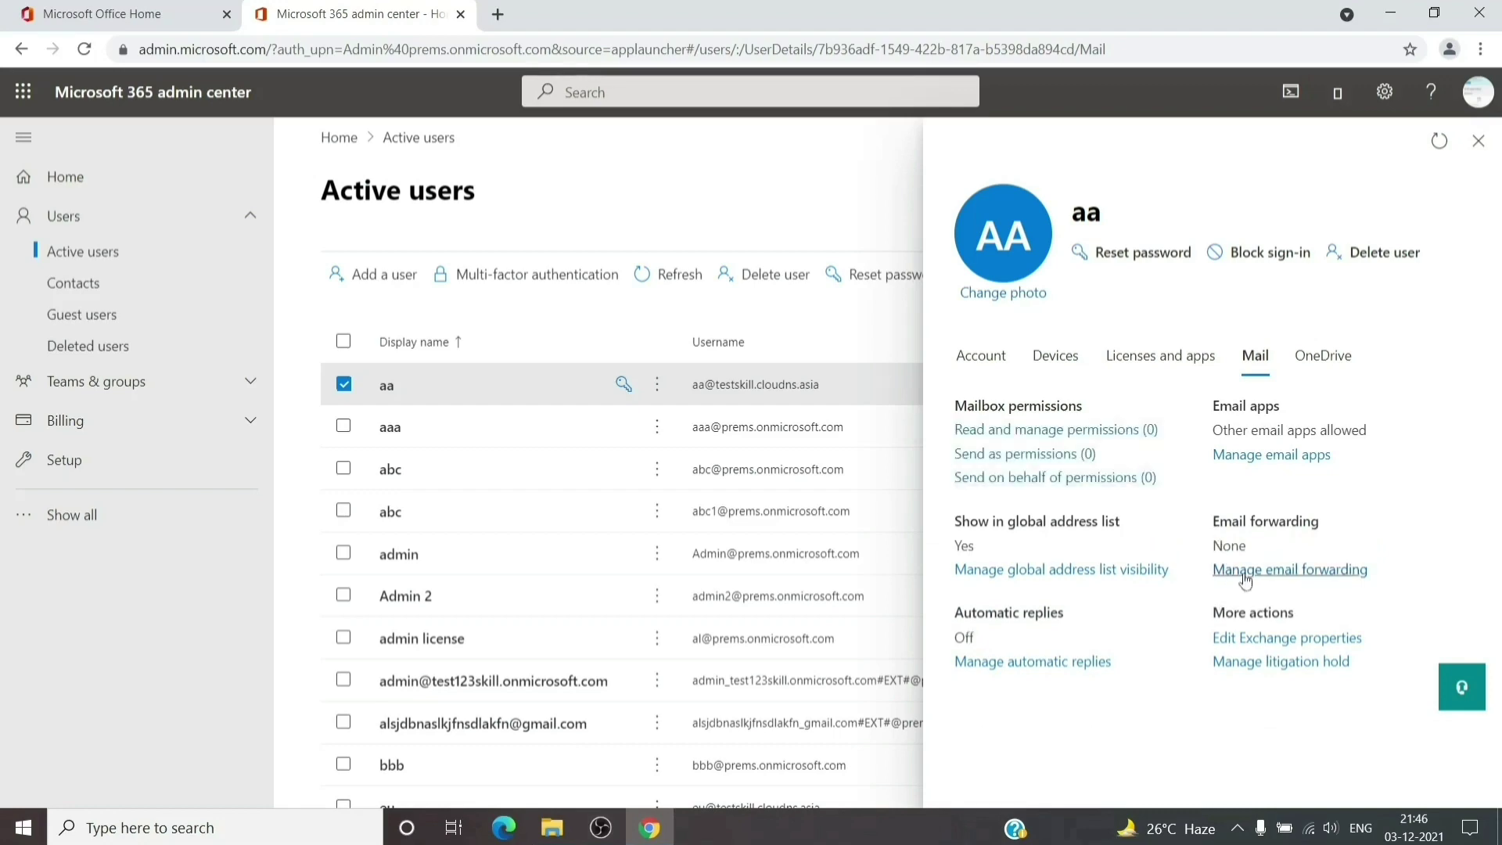
pyautogui.click(1246, 574)
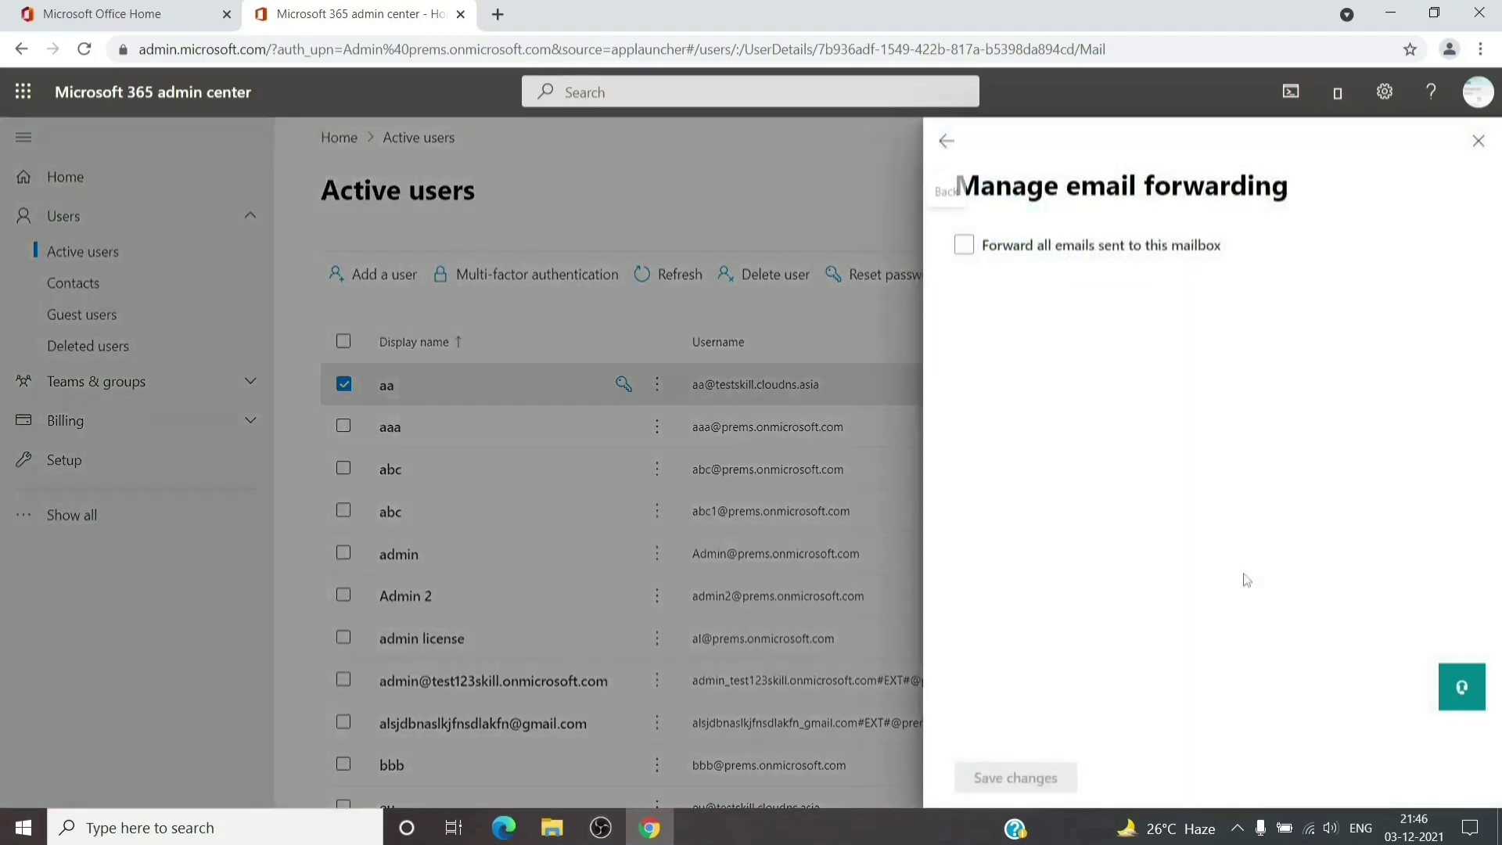
pyautogui.click(967, 245)
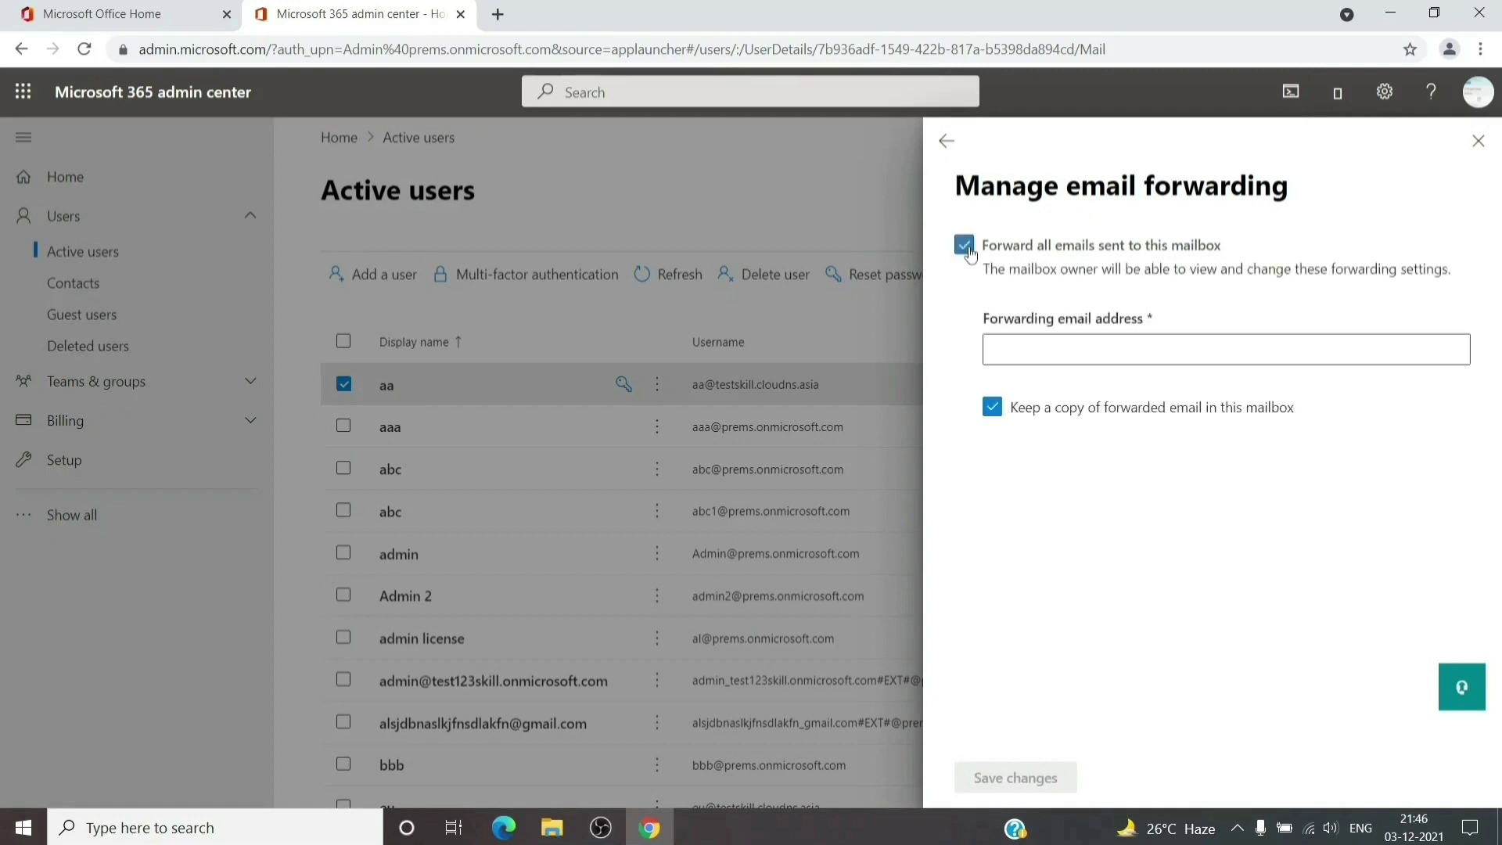
pyautogui.click(1034, 355)
pyautogui.click(1478, 141)
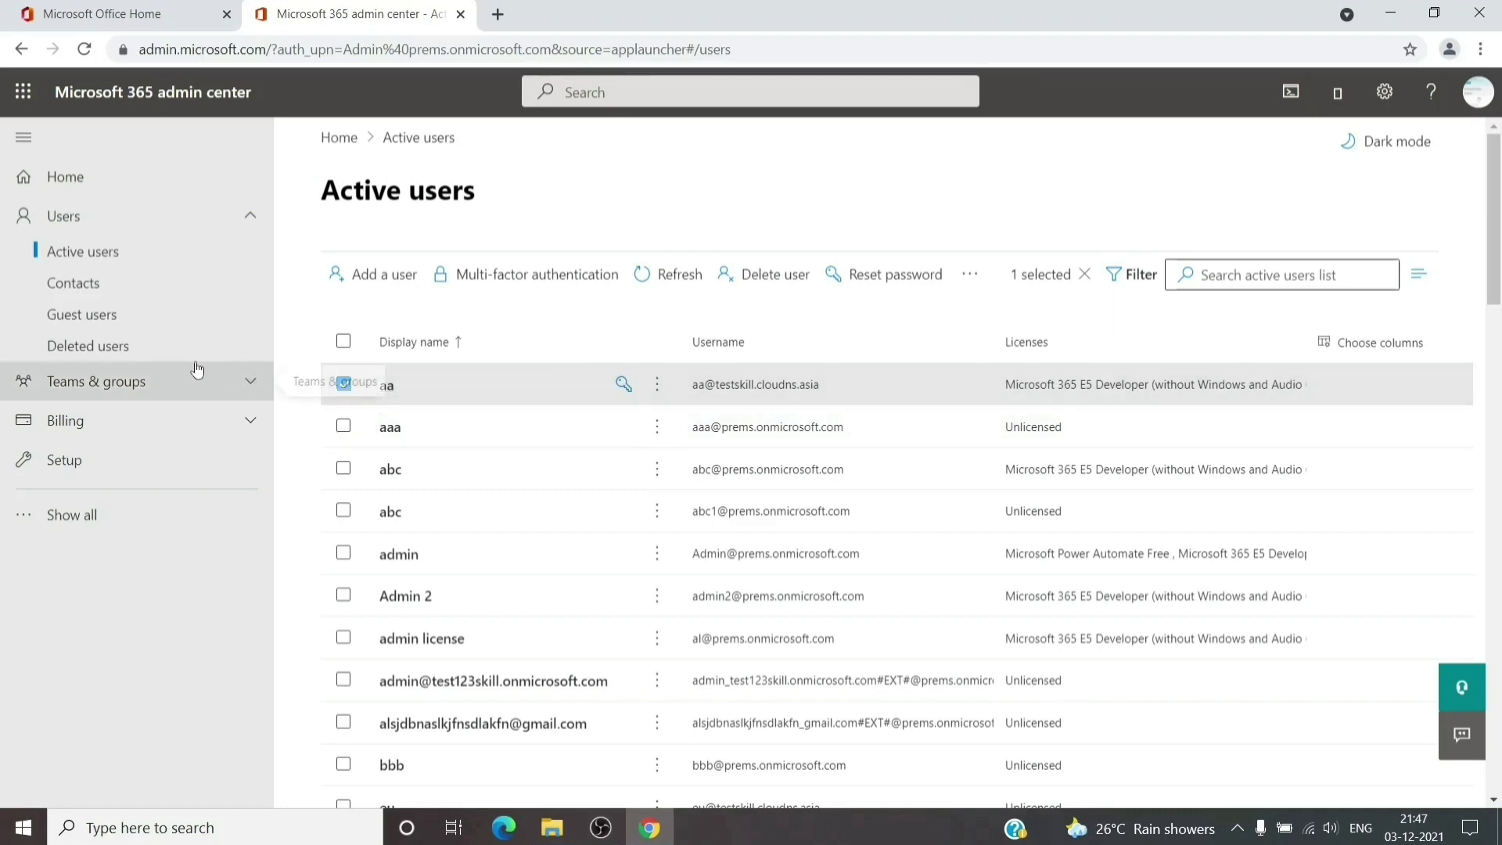
# Show the Distribution list tab of Active teams & groups and start adding a group
pyautogui.click(98, 381)
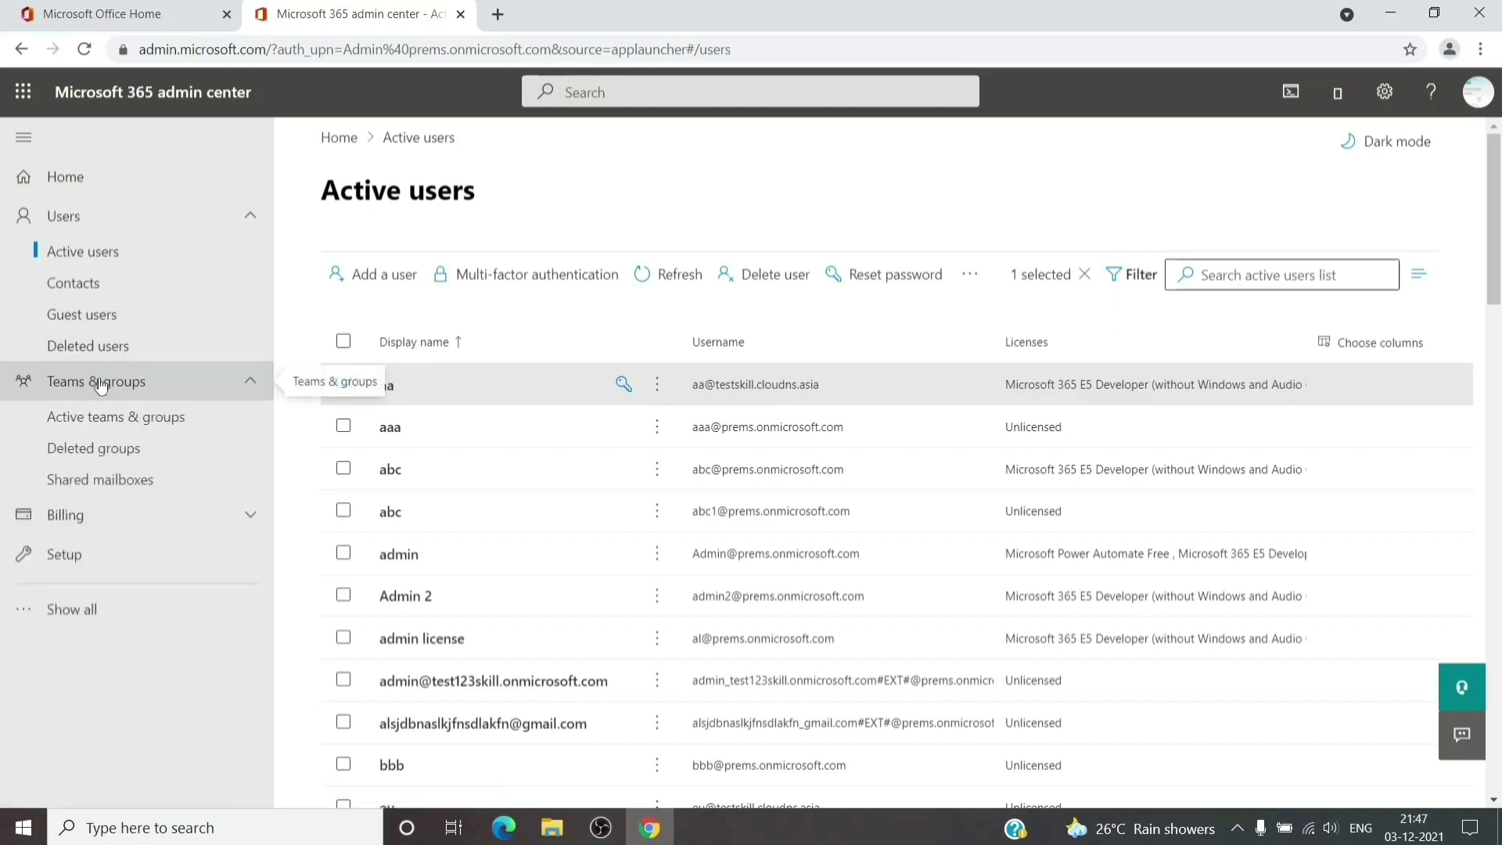
pyautogui.click(116, 425)
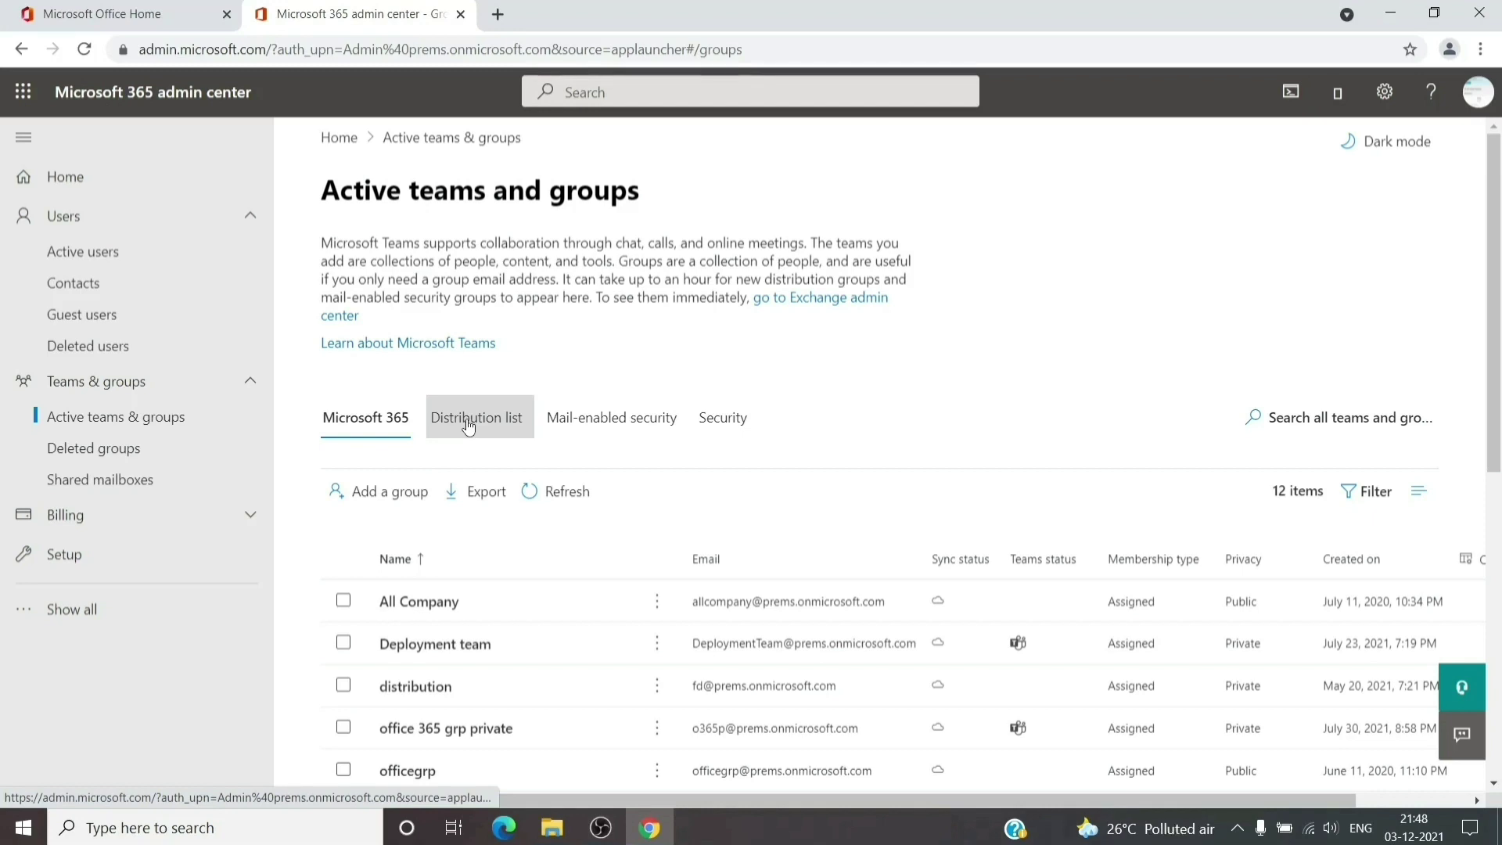
pyautogui.click(468, 426)
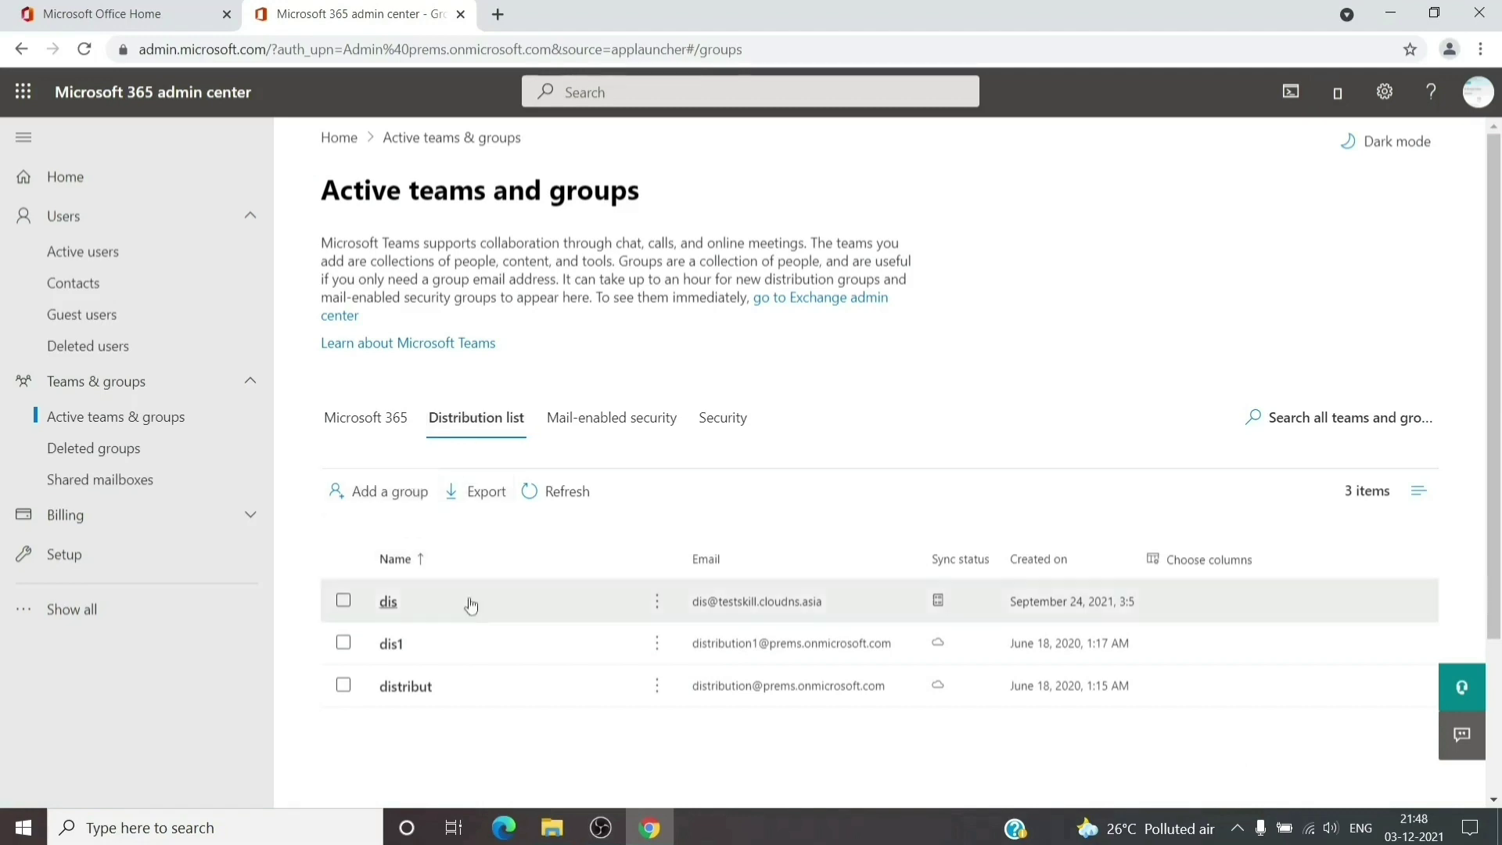
pyautogui.click(400, 495)
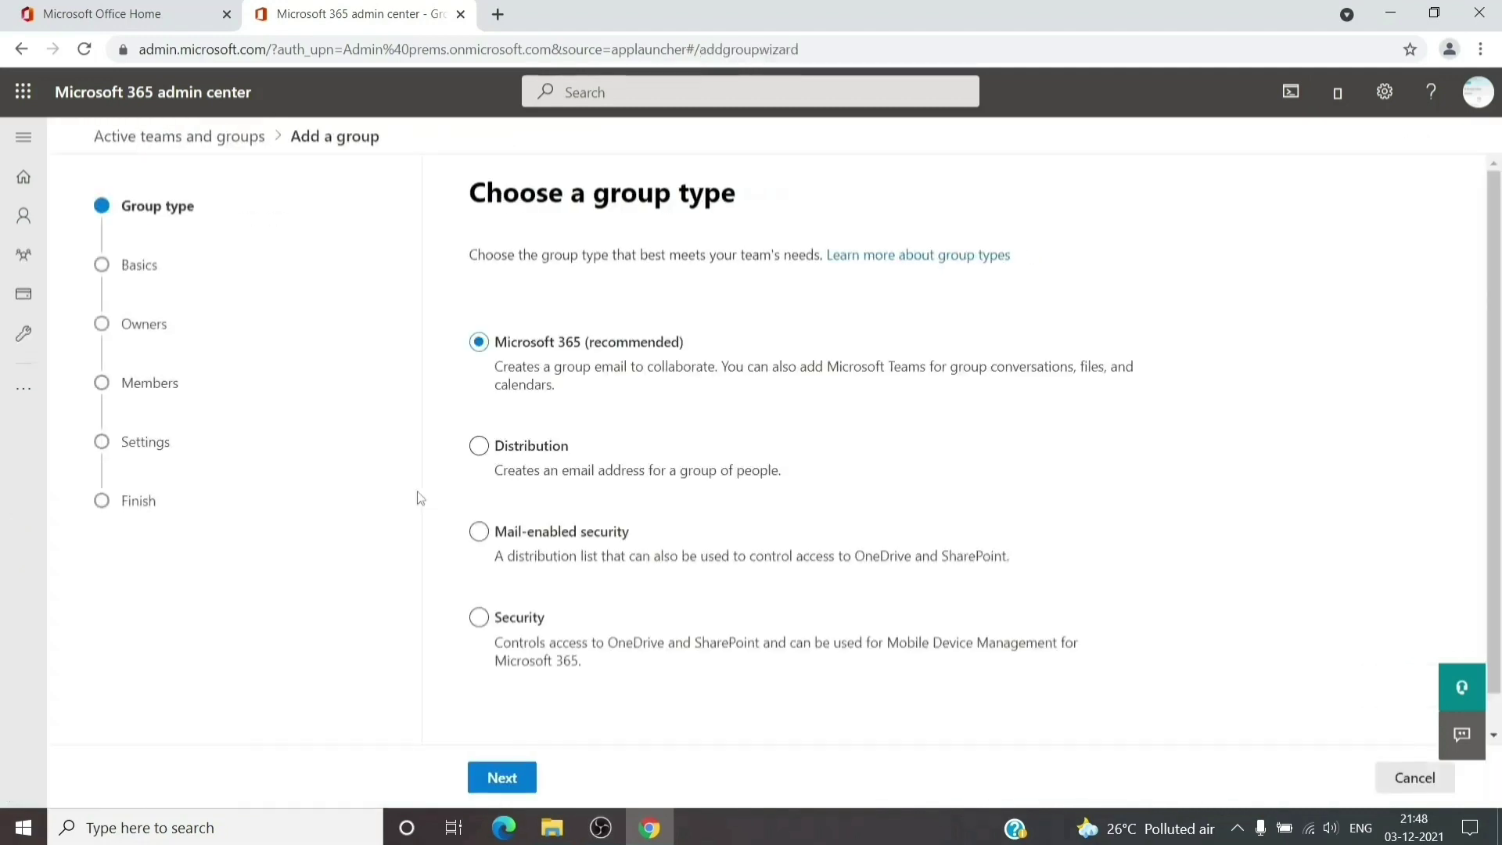
# Choose Distribution as the group type and name the group 'forwarding list'
pyautogui.click(478, 445)
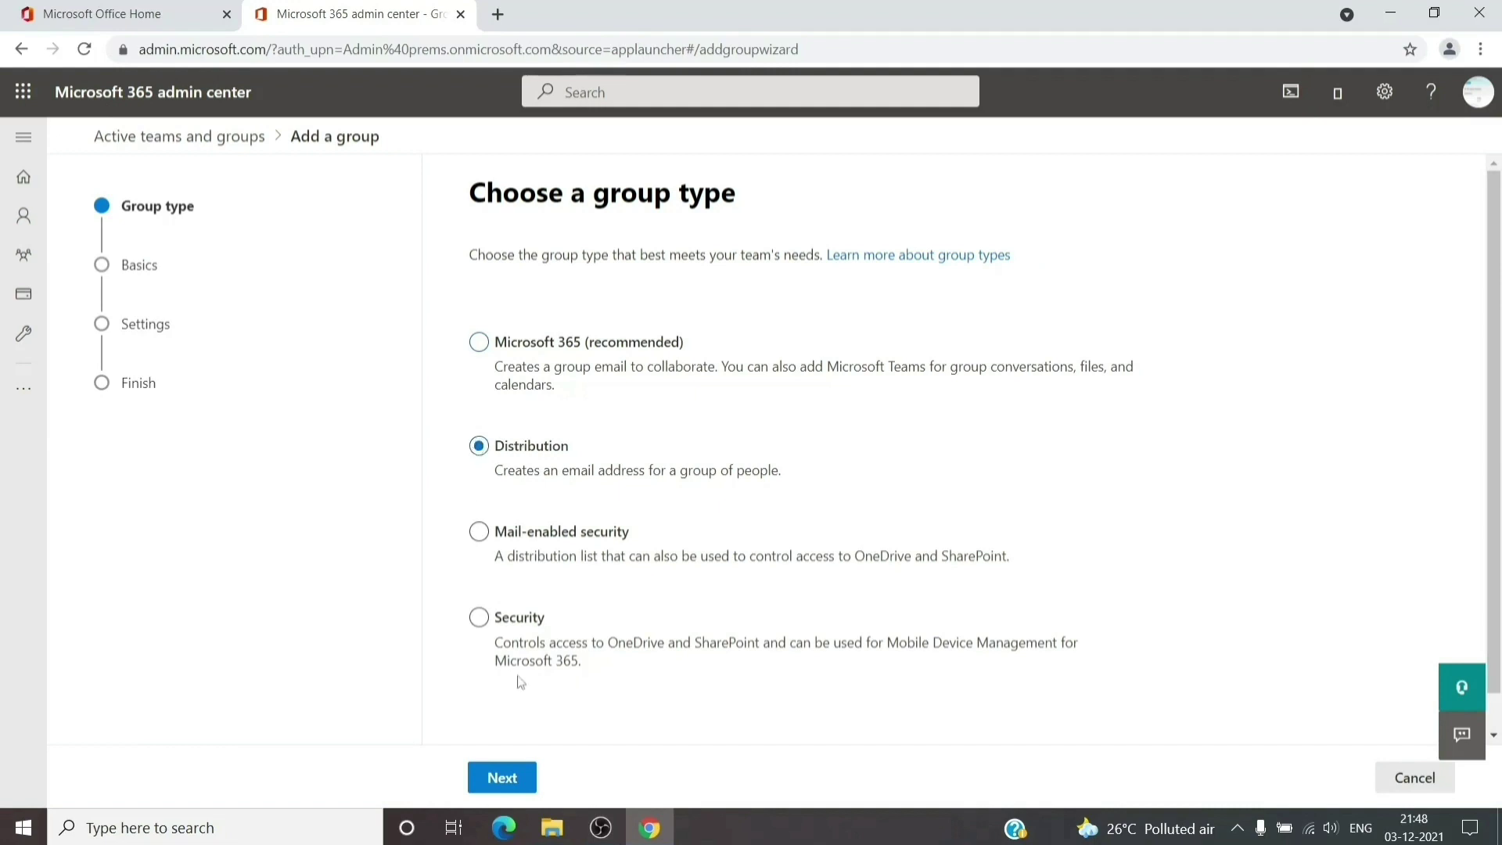
pyautogui.click(502, 778)
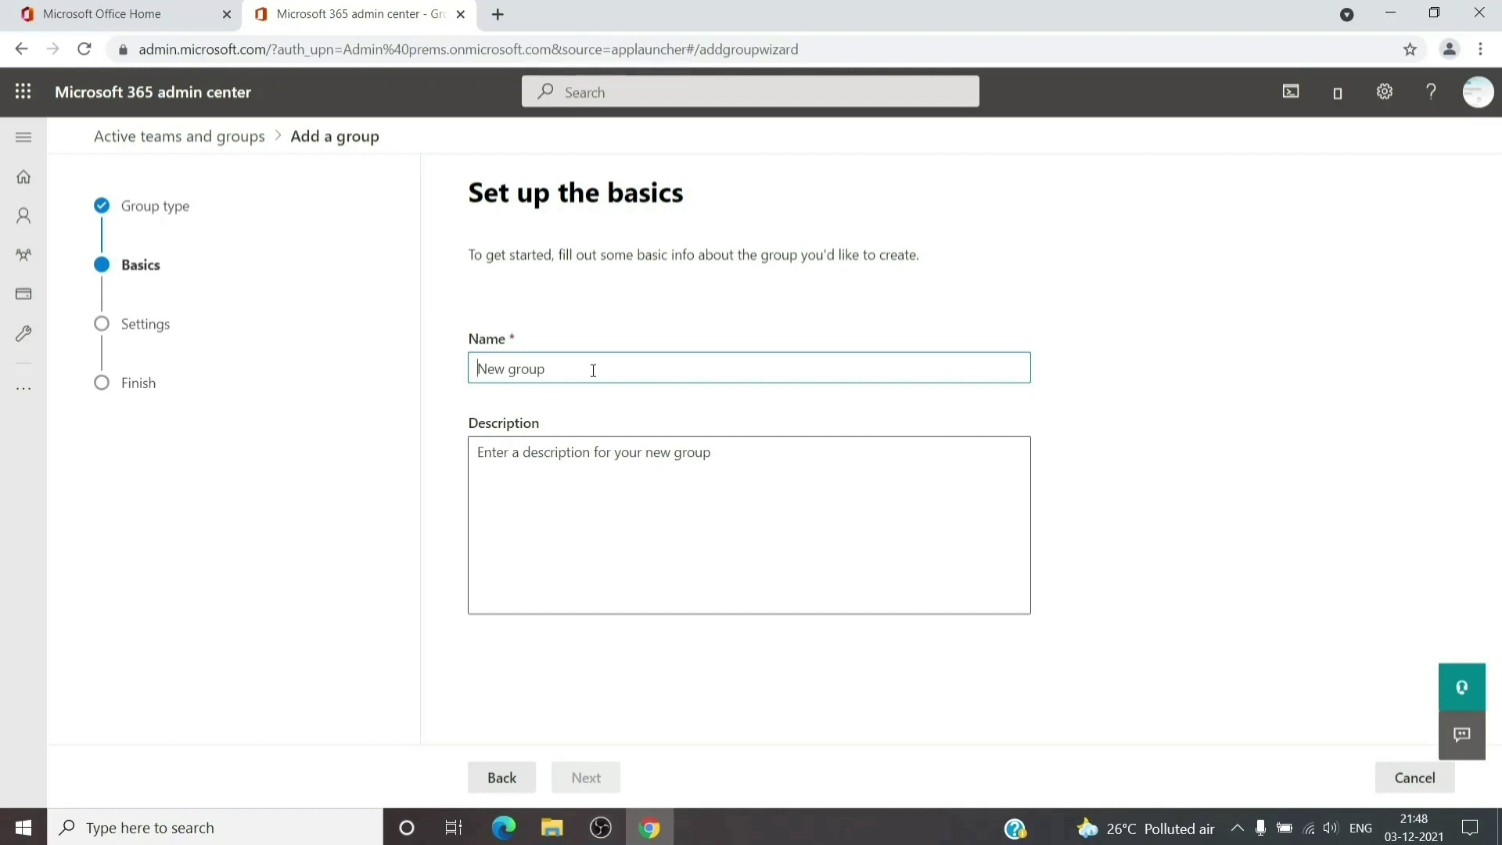
pyautogui.write('forwarding list')
pyautogui.click(594, 540)
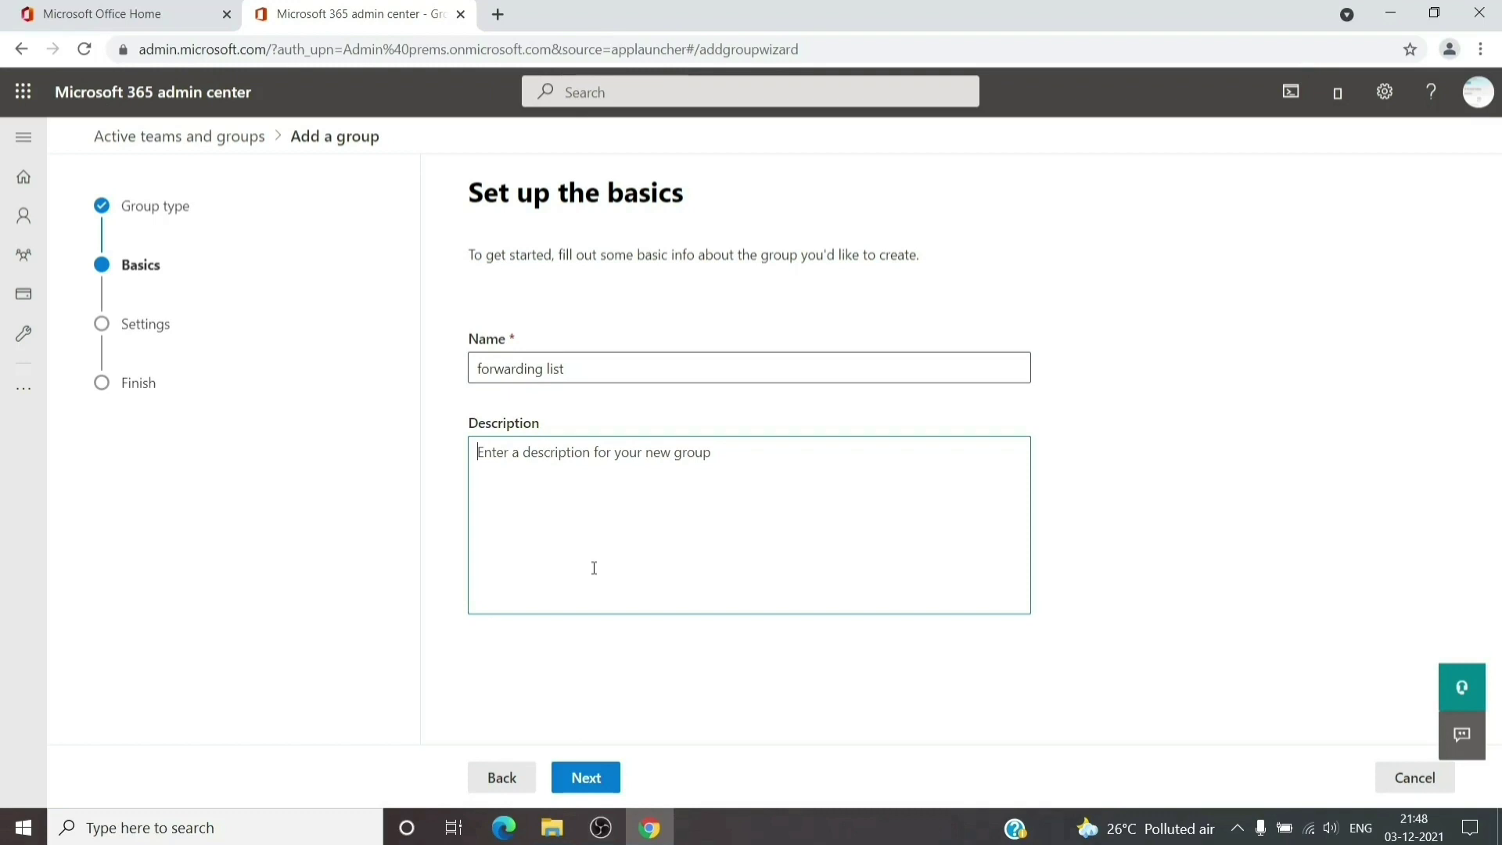
# Give the group the email alias fDL, create it, and close the wizard
pyautogui.click(602, 782)
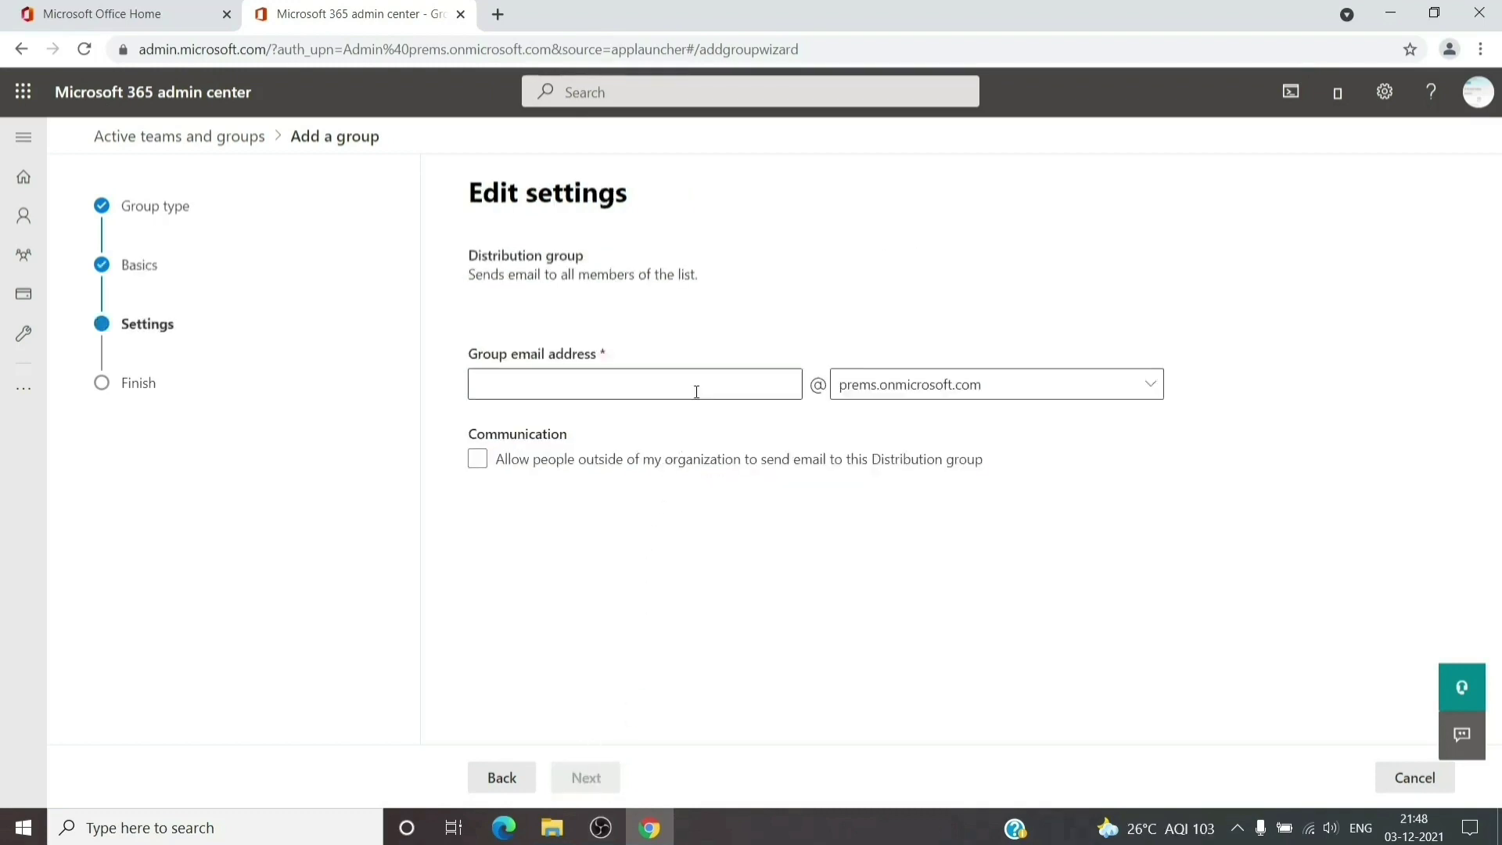
pyautogui.write('fDL')
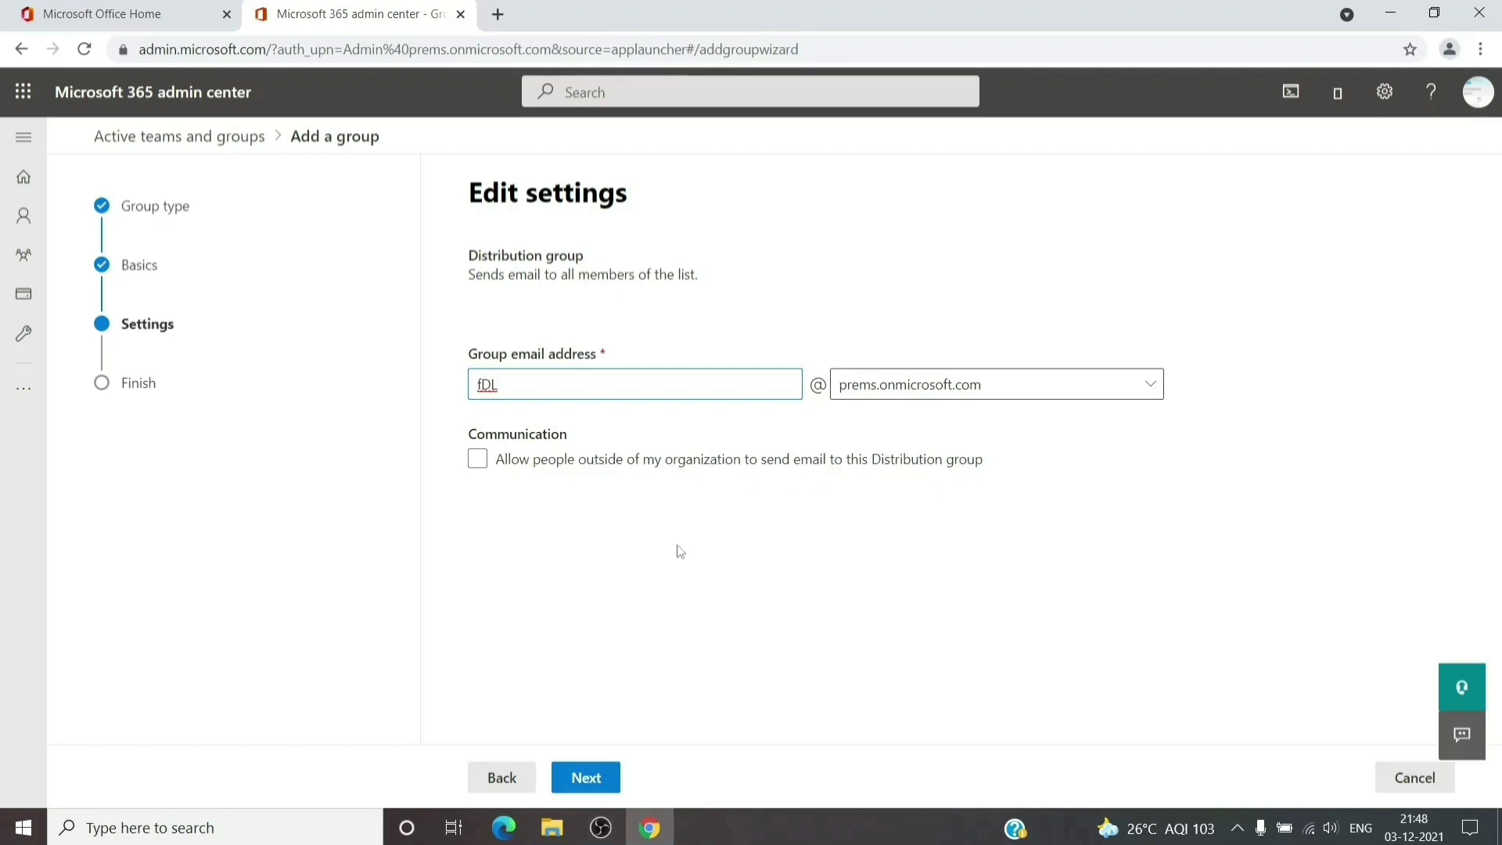
pyautogui.click(598, 781)
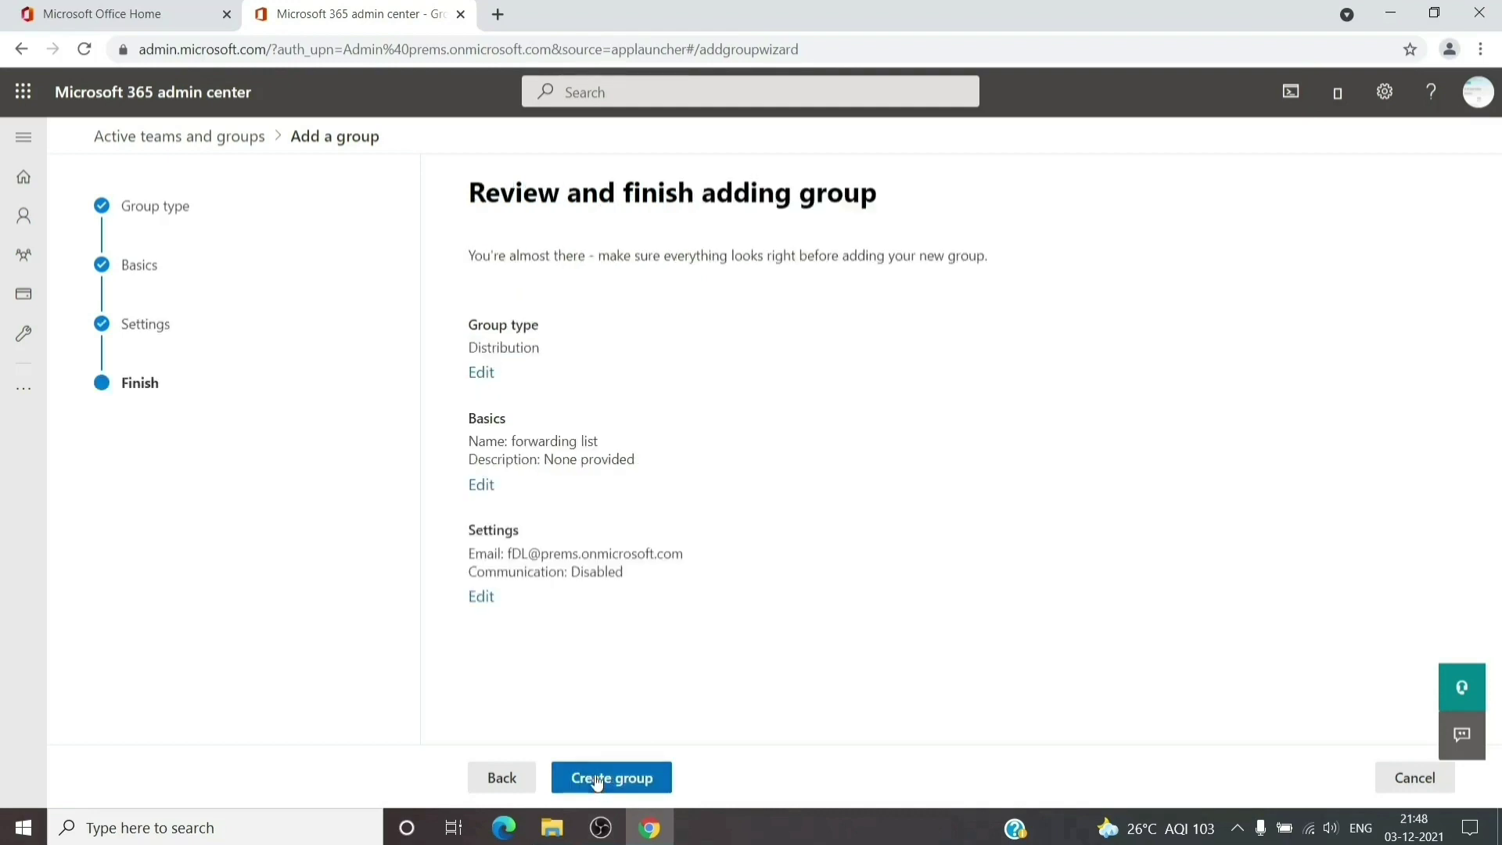
pyautogui.click(606, 777)
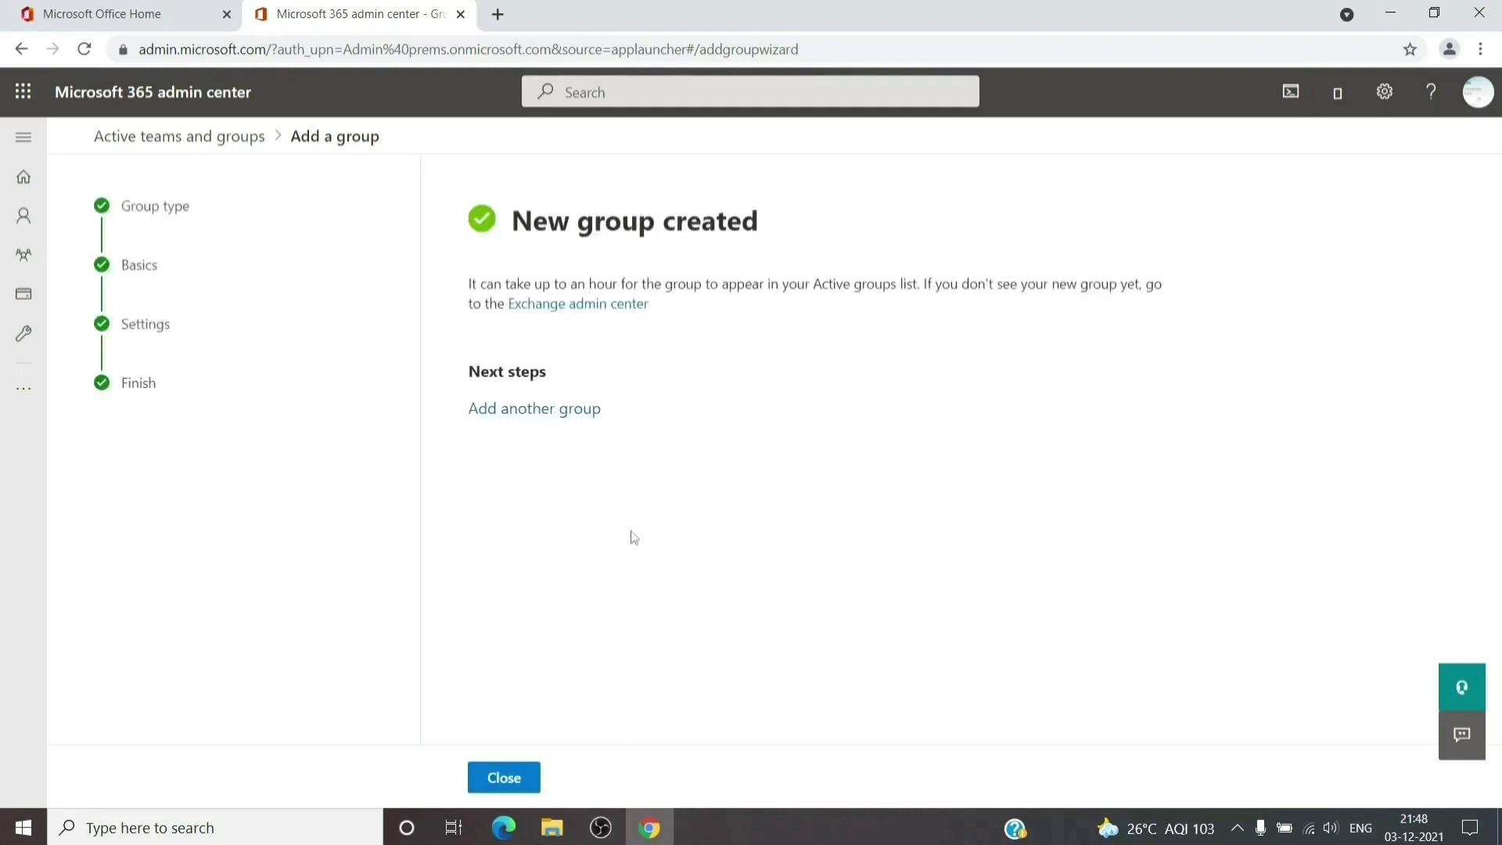
pyautogui.click(504, 778)
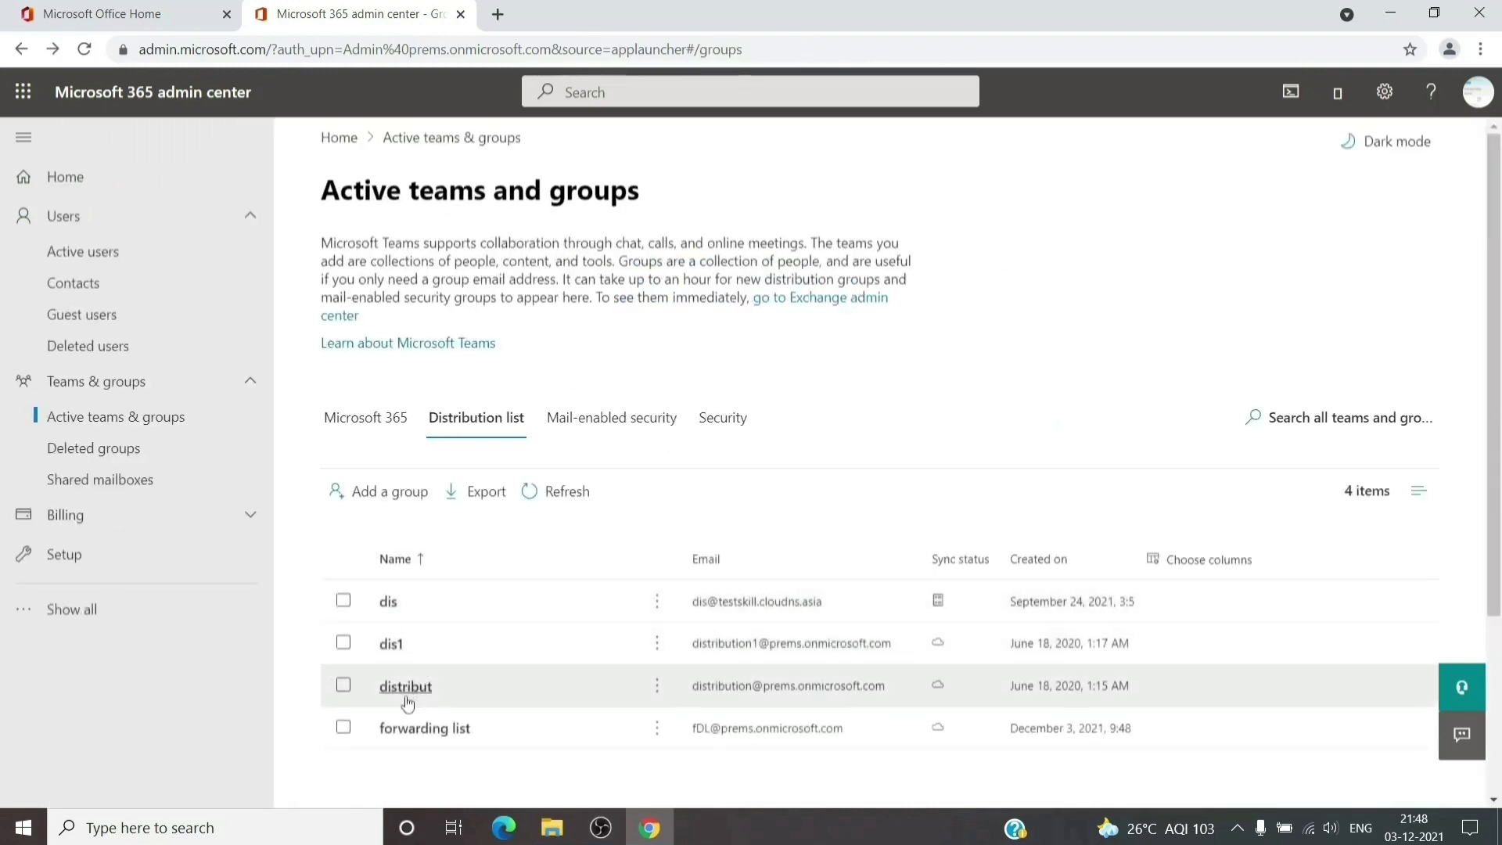
# Open the forwarding list group's Members tab and its full, still-empty member management view
pyautogui.click(406, 736)
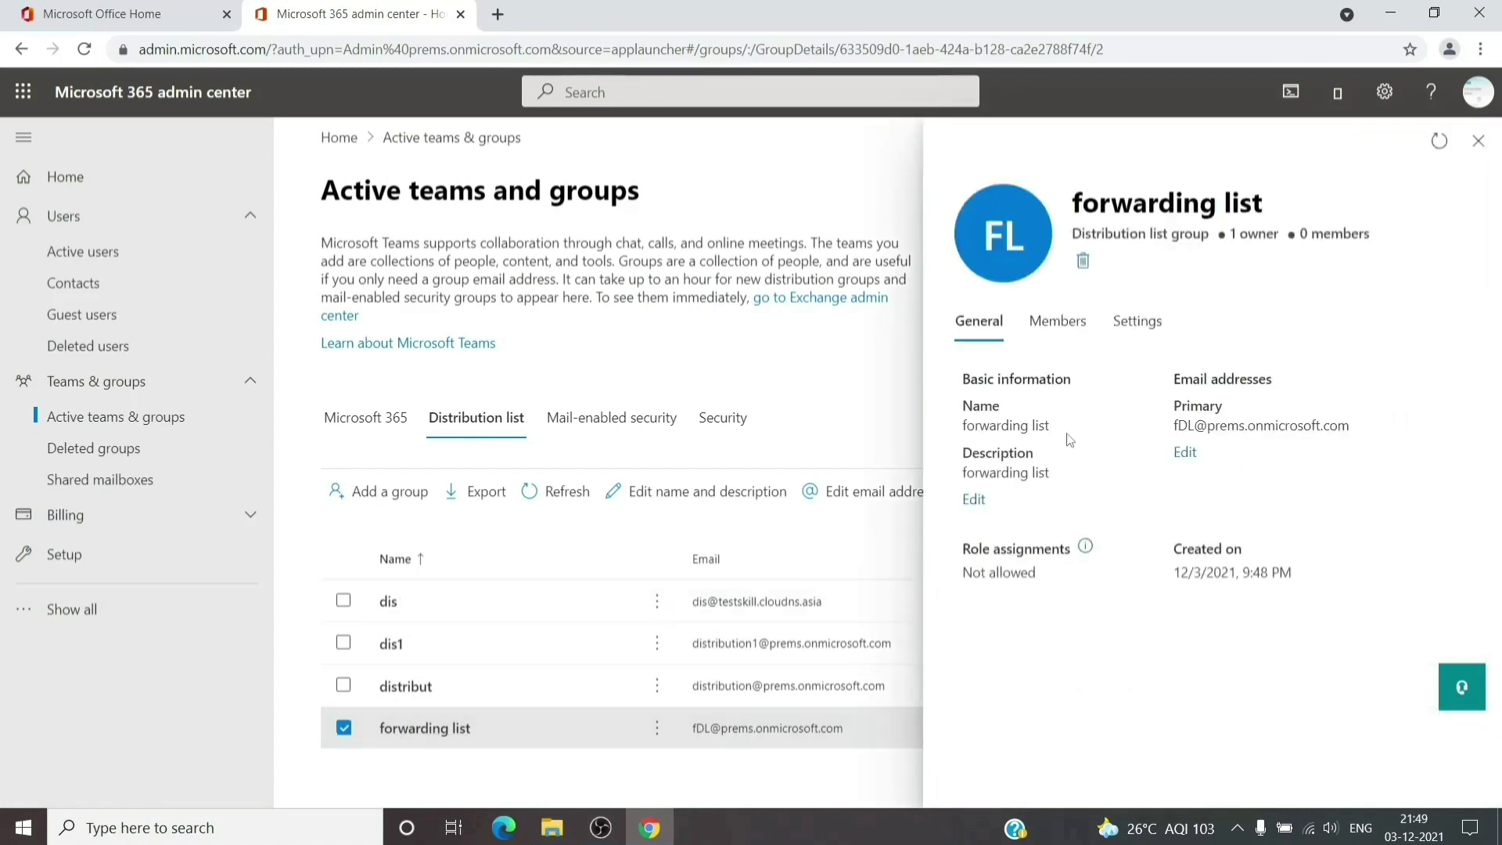
pyautogui.click(1070, 338)
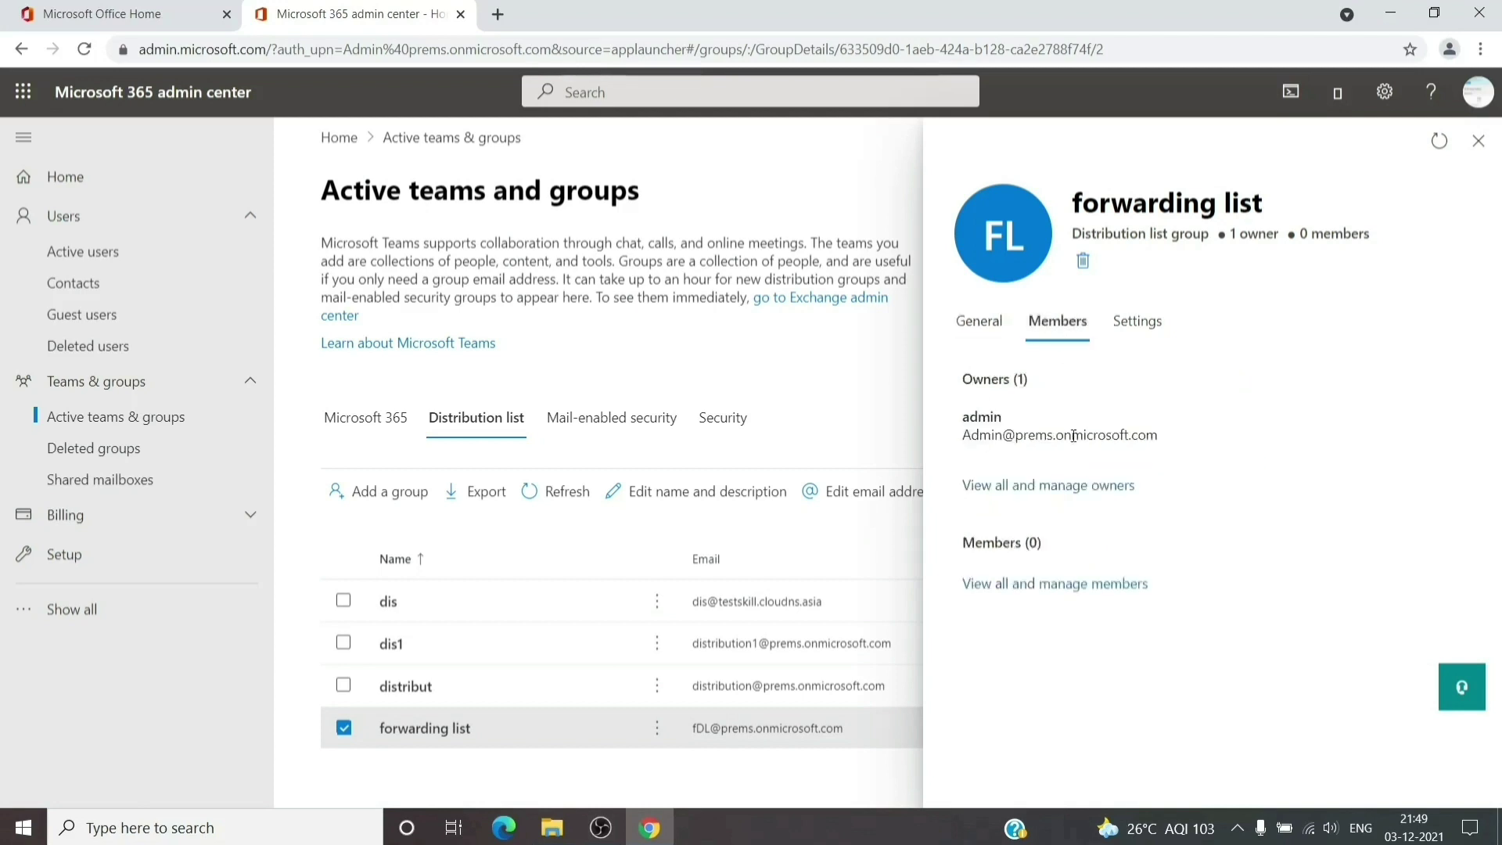
pyautogui.click(1060, 593)
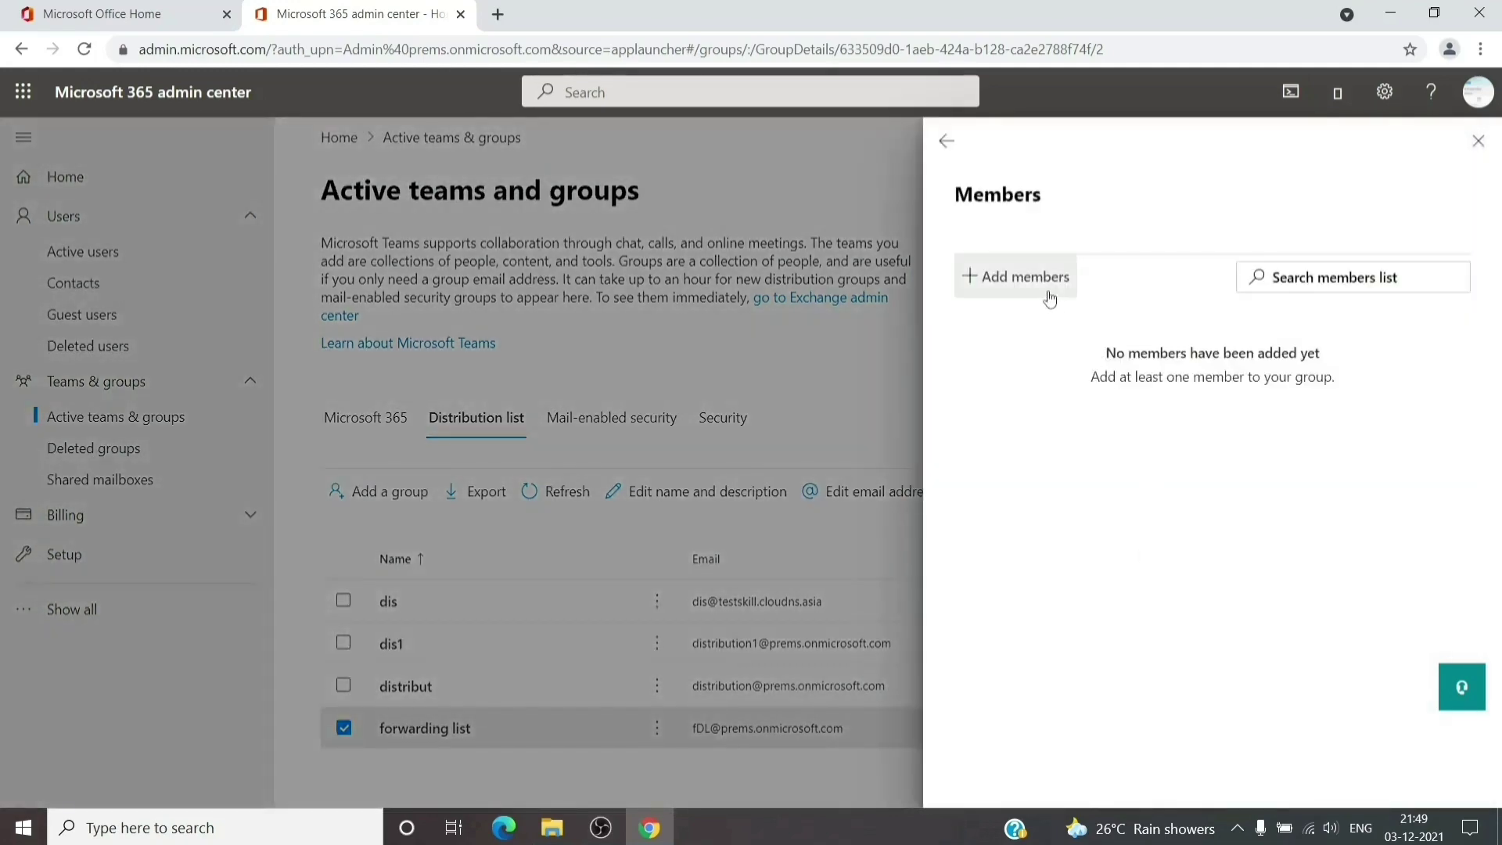
# Add the three abc users as members of forwarding list, then close member management
pyautogui.click(1033, 288)
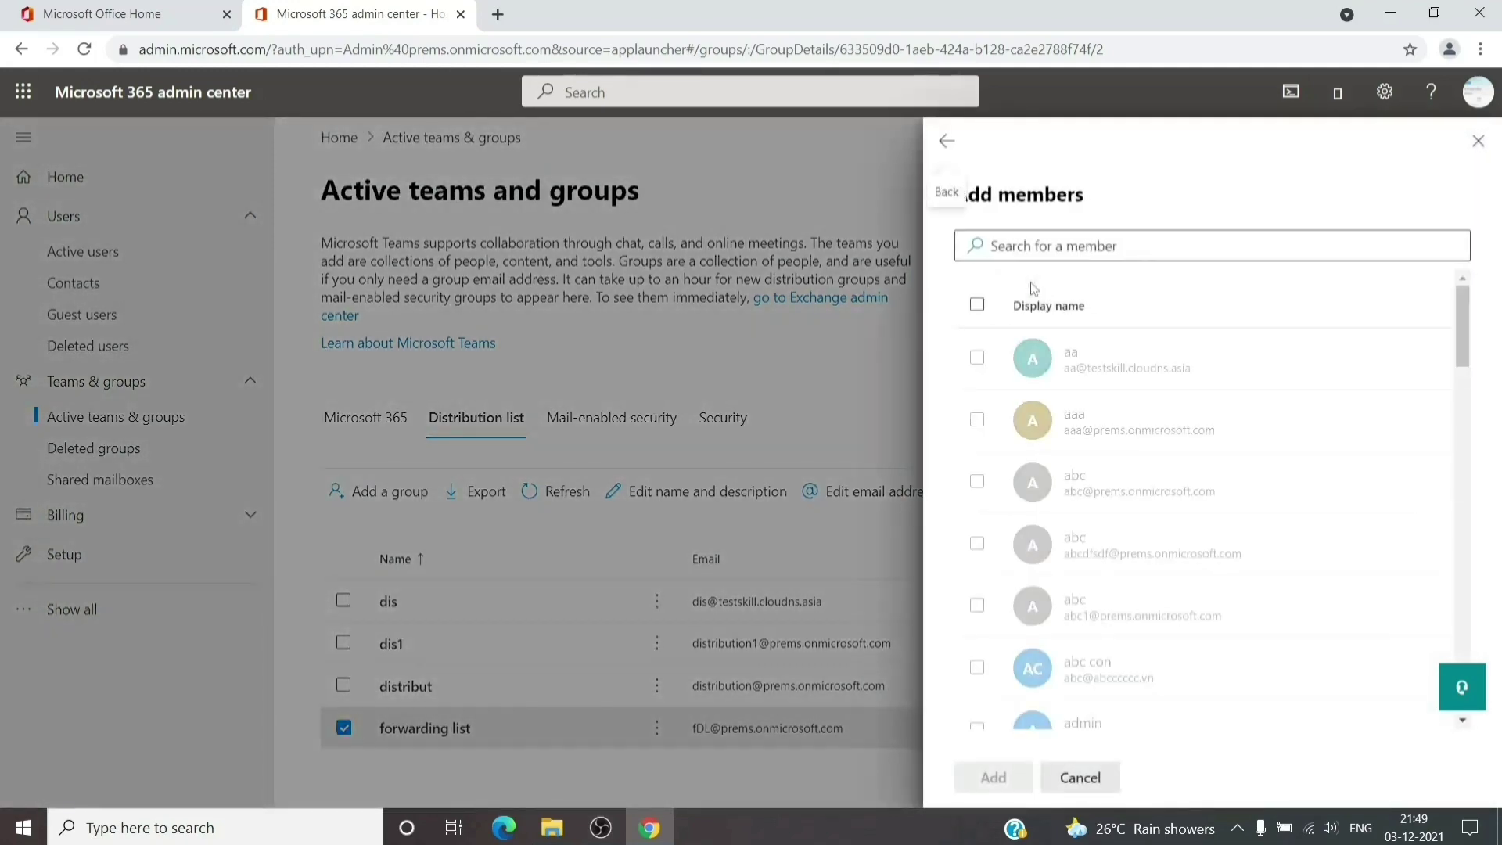
pyautogui.moveTo(1033, 601); pyautogui.dragTo(997, 485)
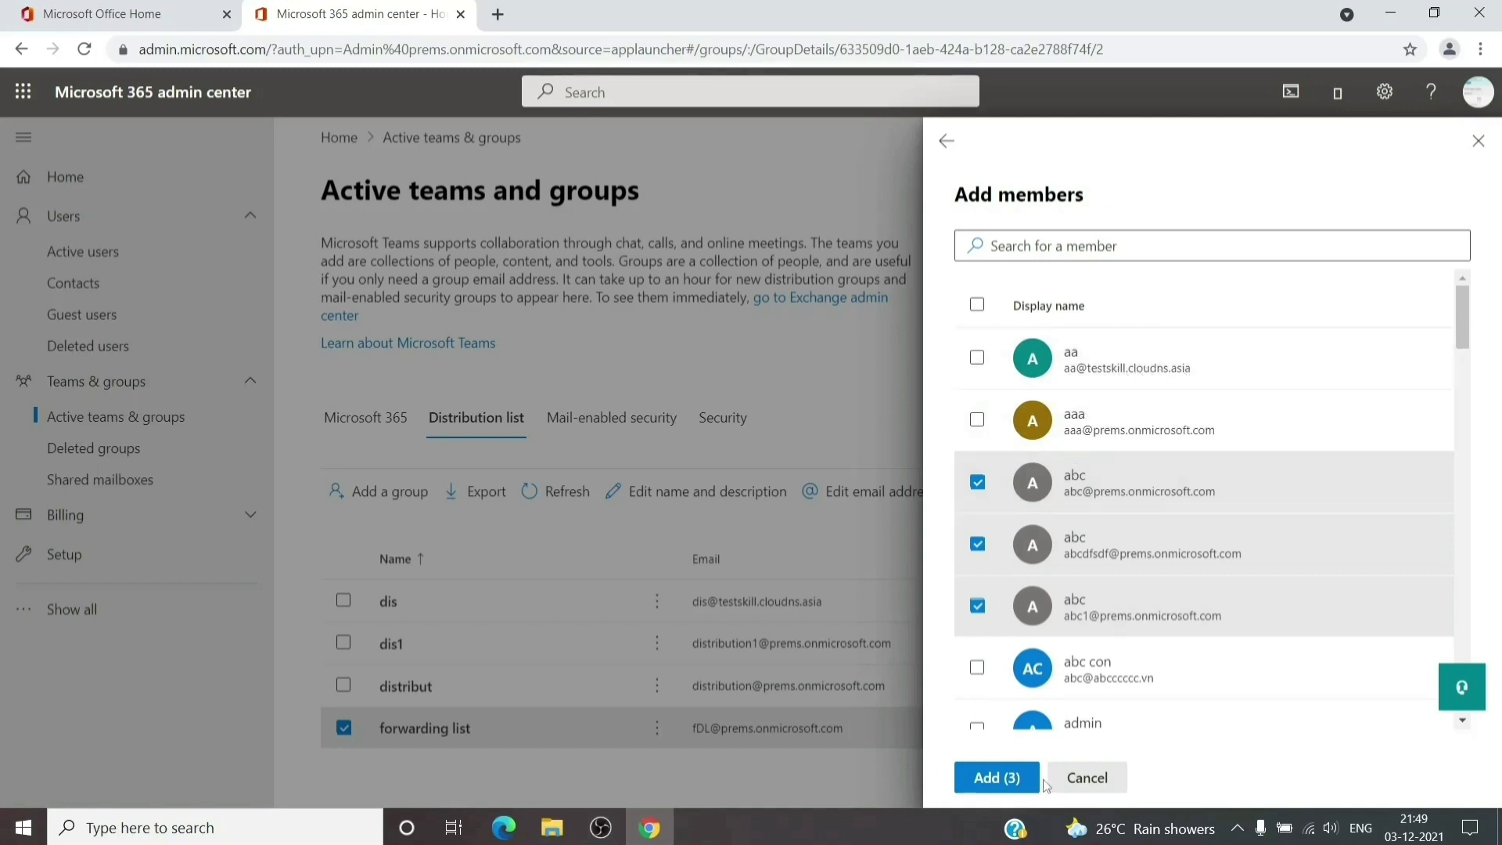
pyautogui.click(996, 779)
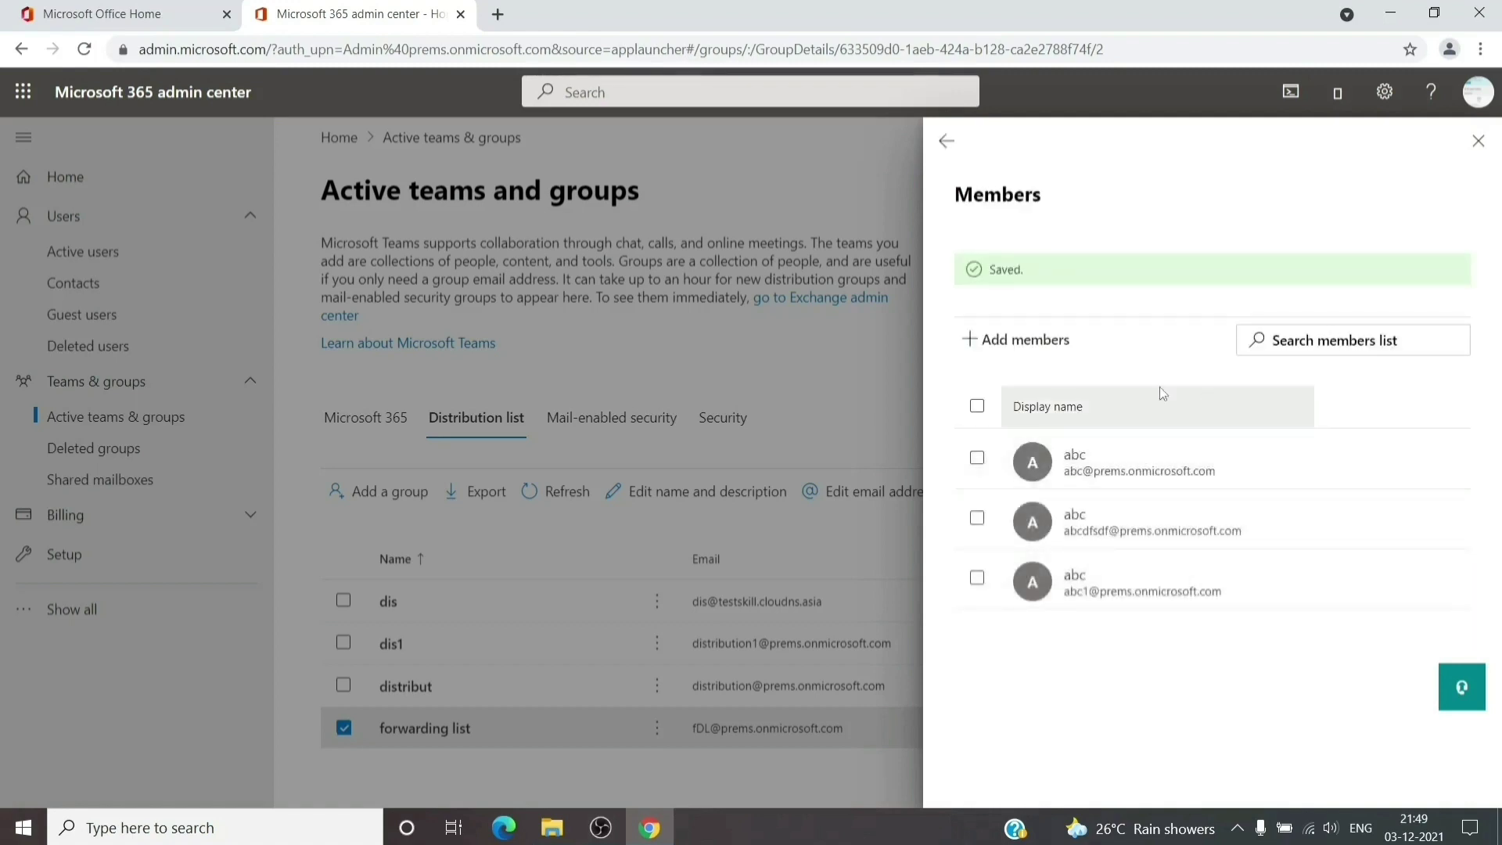
pyautogui.click(1479, 141)
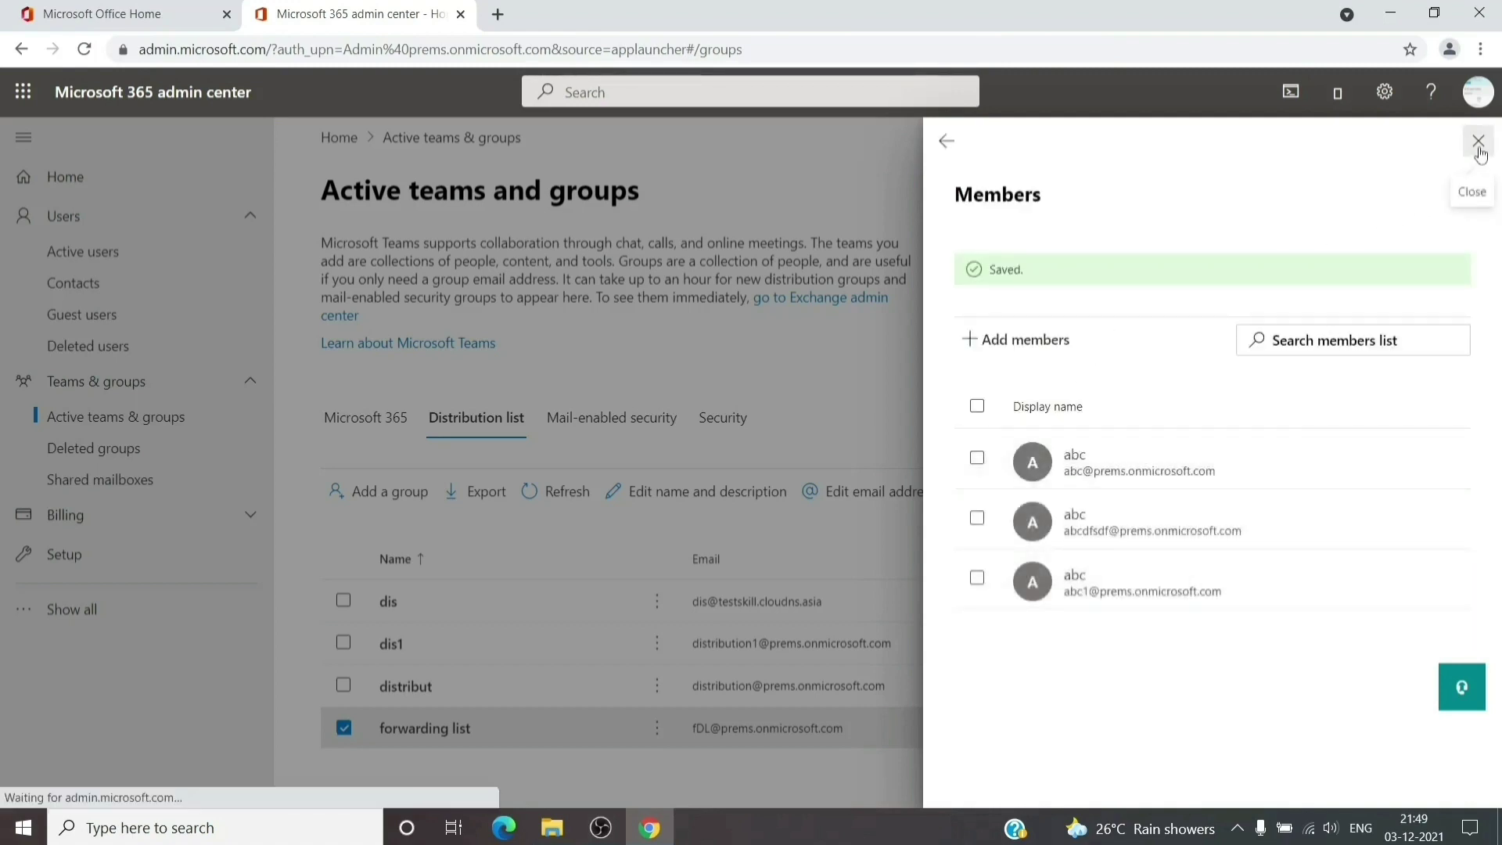
# Copy the forwarding list group's primary fDL email address, then return to Active users
pyautogui.moveTo(692, 728); pyautogui.dragTo(842, 735)
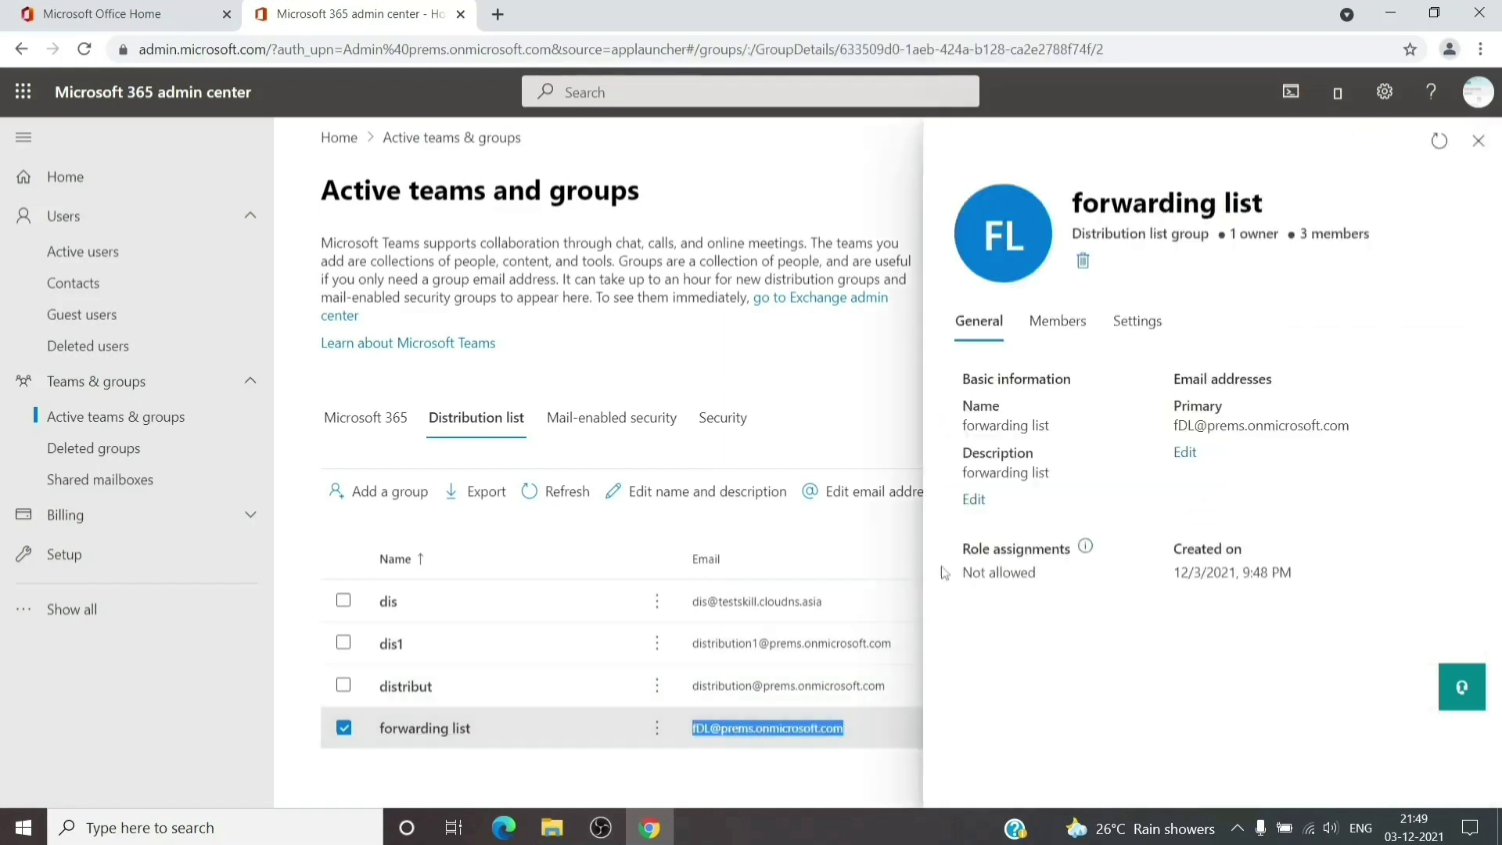
pyautogui.moveTo(1174, 426); pyautogui.dragTo(1365, 429)
pyautogui.hotkey('ctrl', 'c')
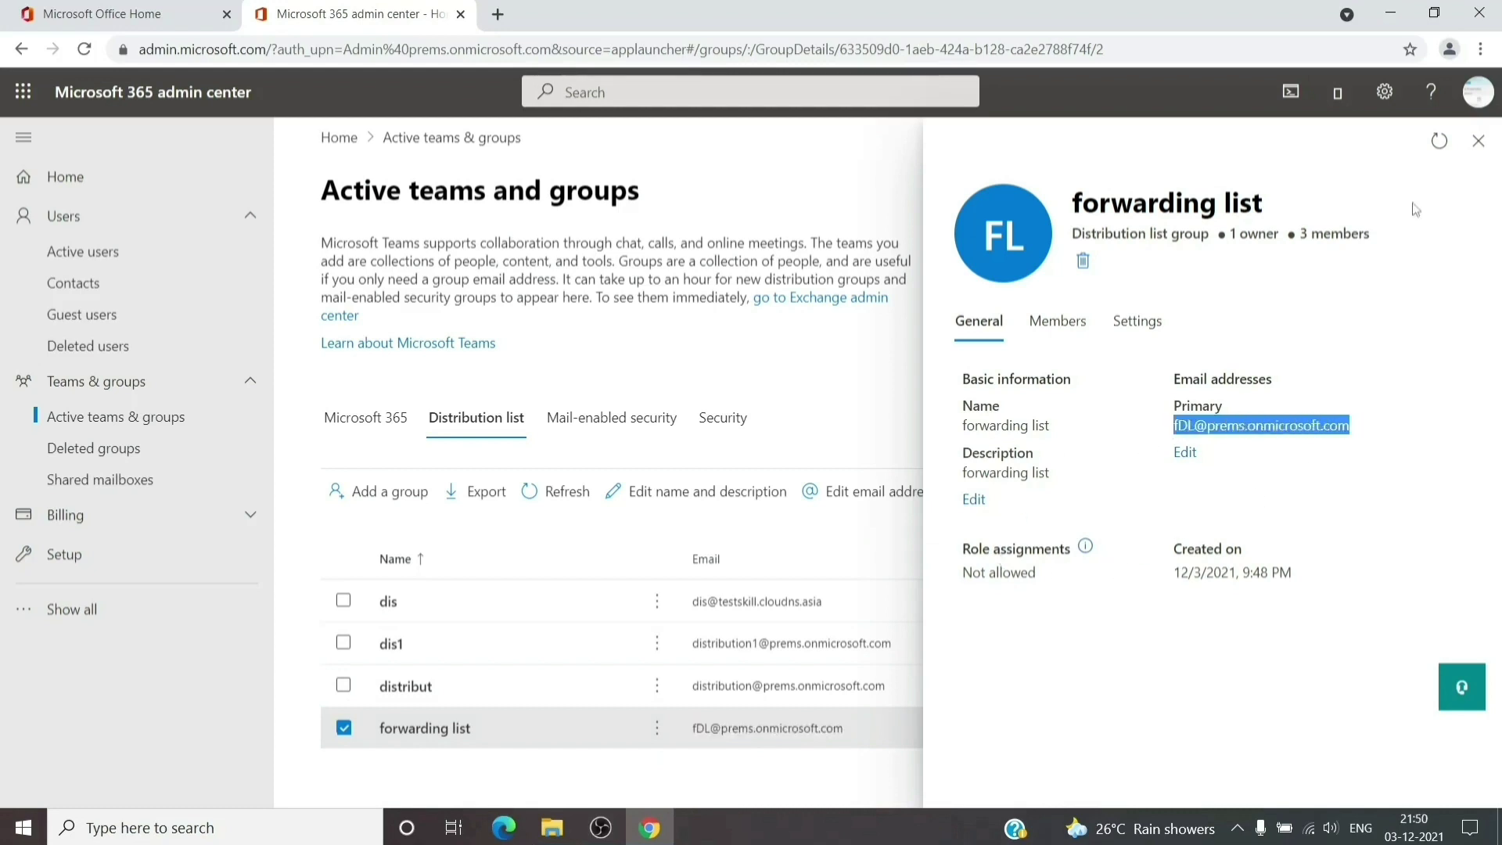
pyautogui.click(1478, 143)
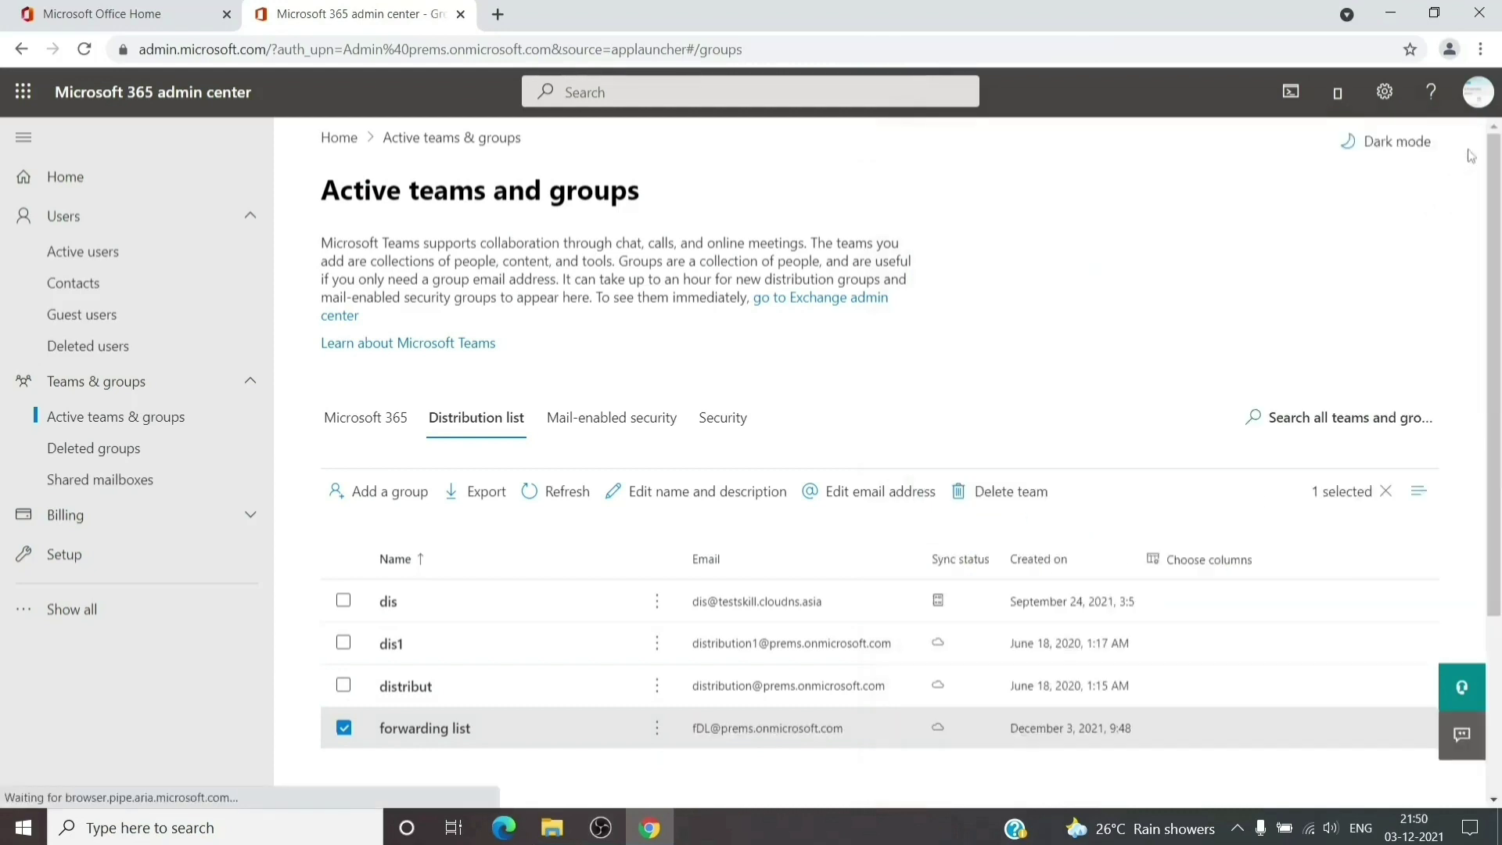
pyautogui.click(134, 251)
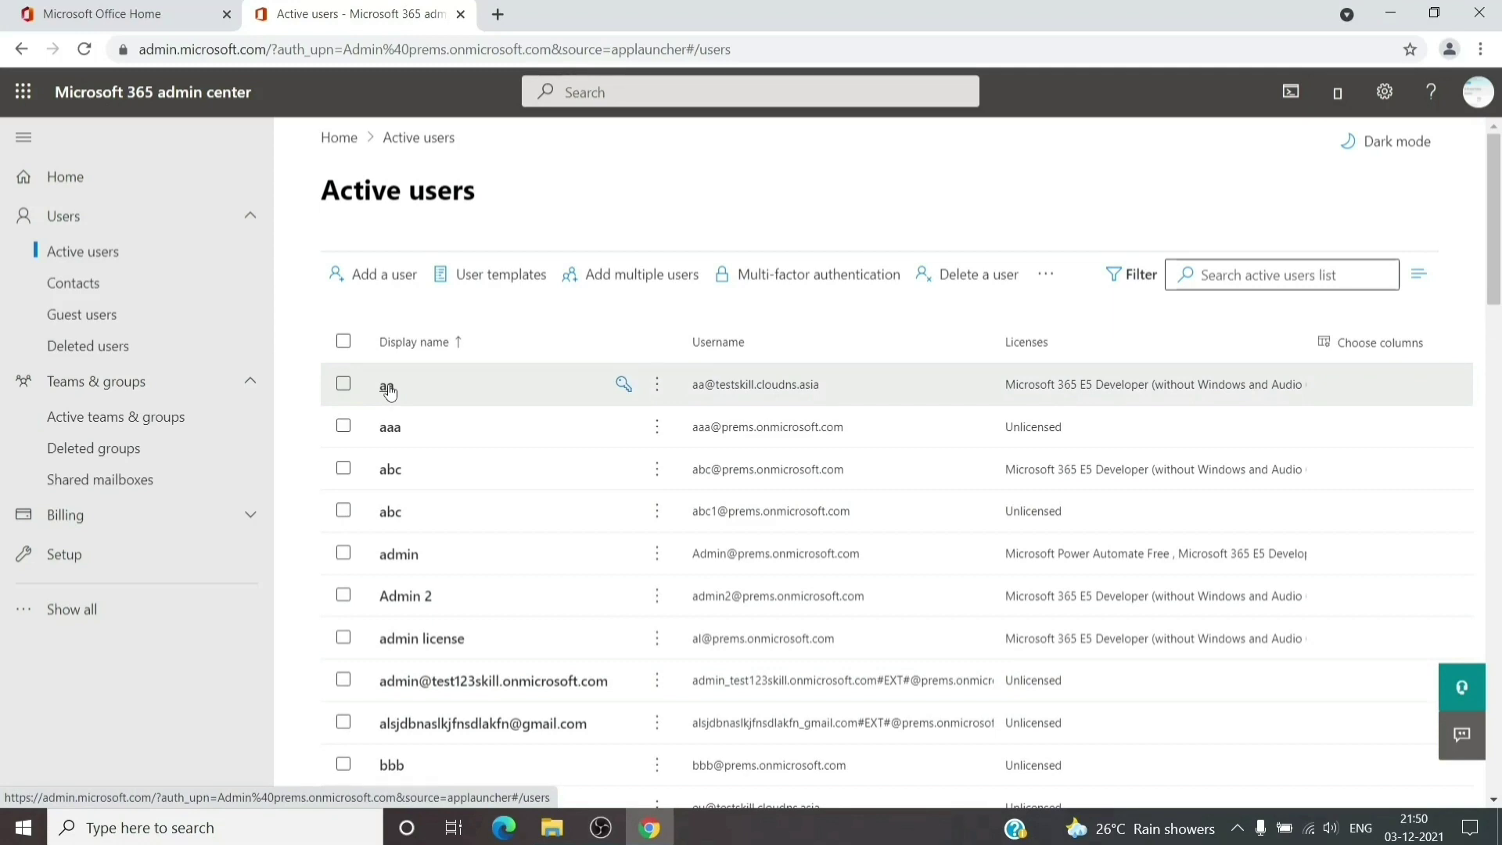
# Open user aa's Mail settings and bring up the Manage email forwarding pane
pyautogui.click(388, 388)
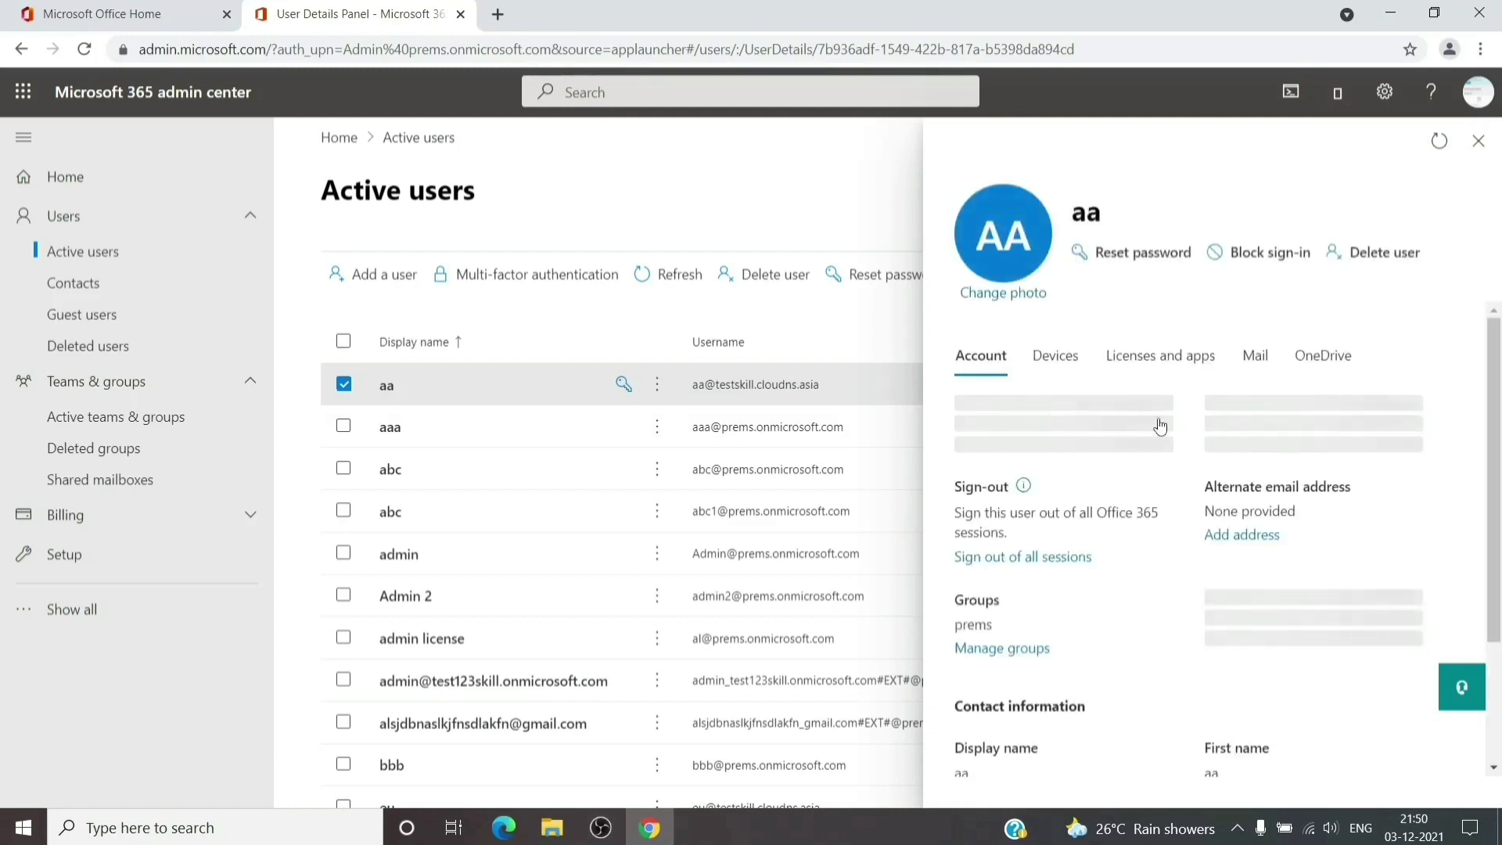
pyautogui.click(1241, 362)
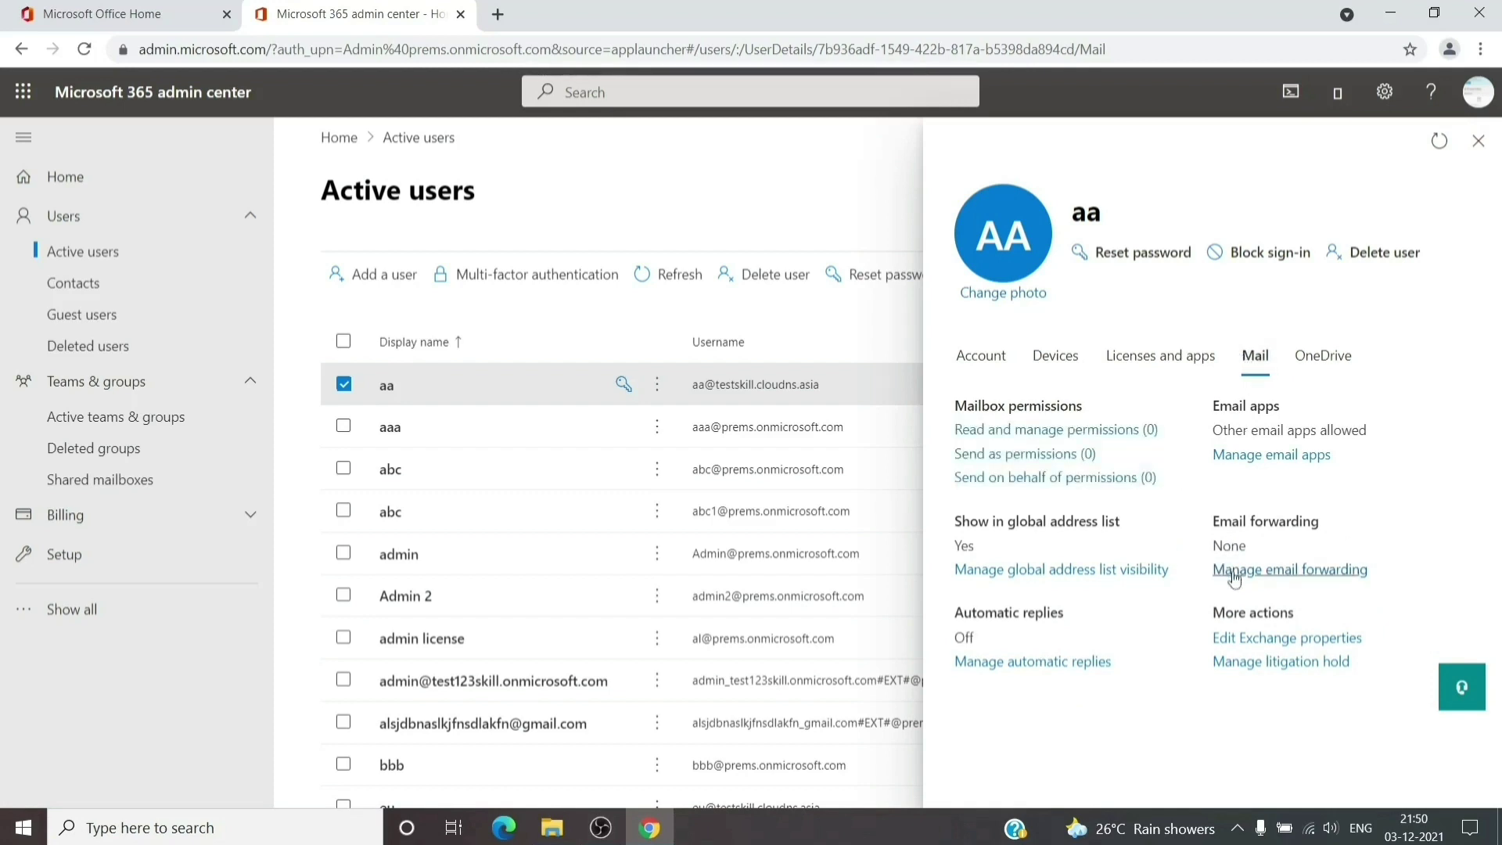
pyautogui.click(1234, 576)
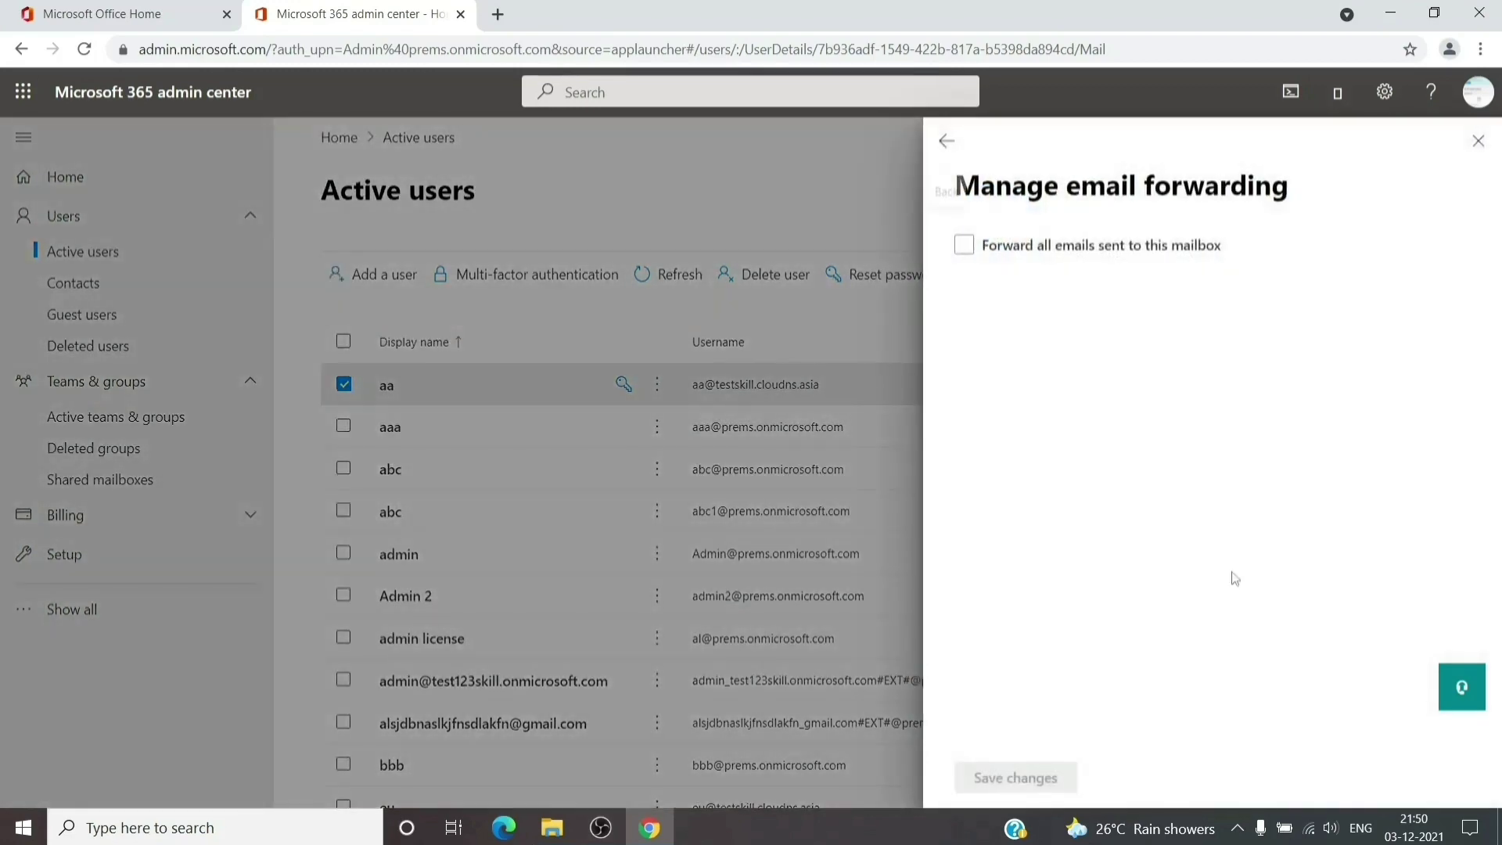
# Forward all of aa's incoming email to the pasted fDL group address and save
pyautogui.click(966, 249)
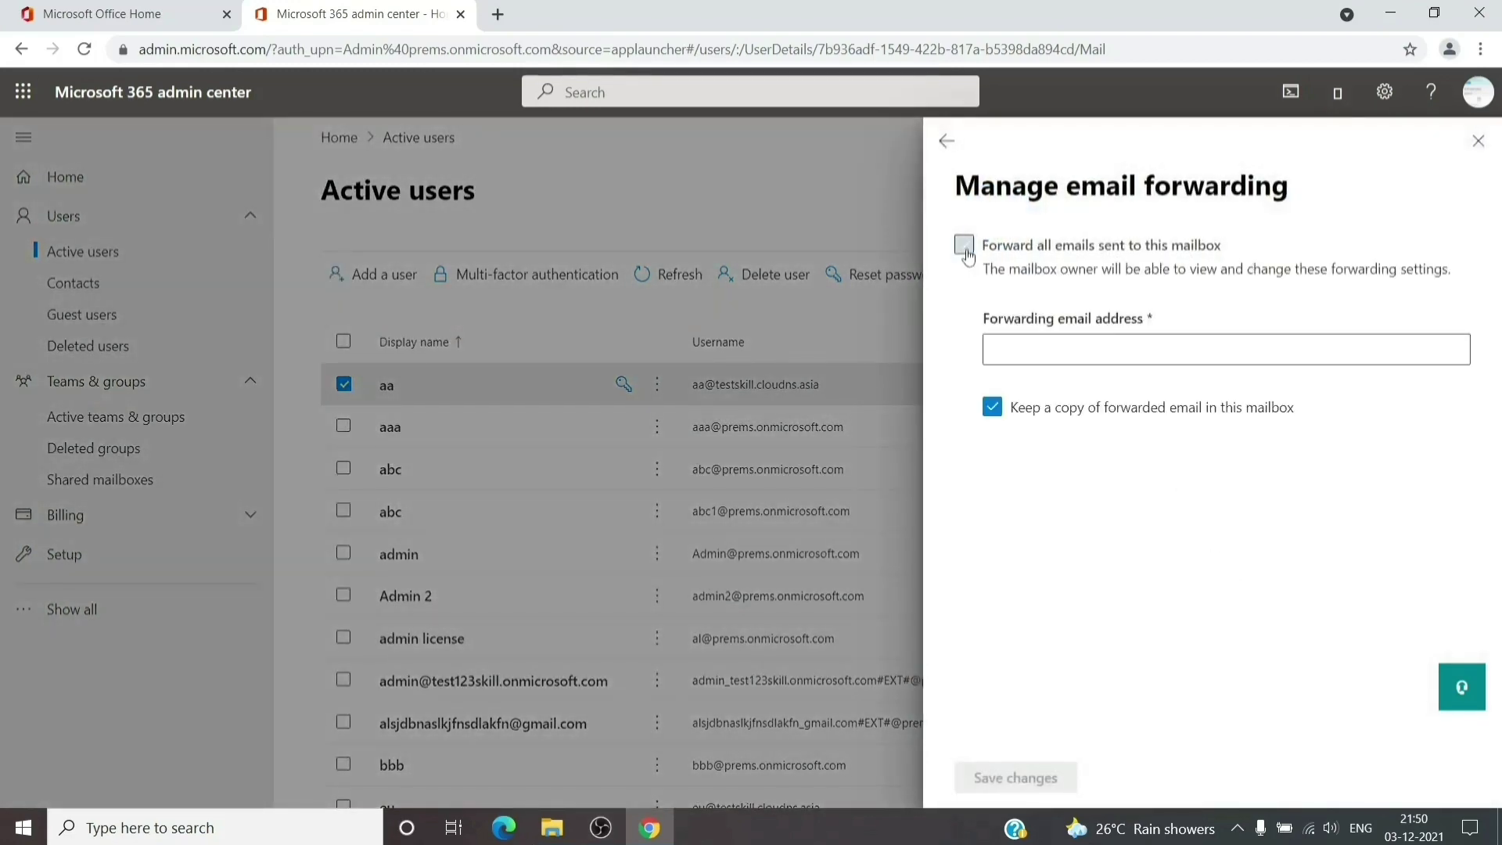
pyautogui.click(1092, 339)
pyautogui.hotkey('ctrl', 'v')
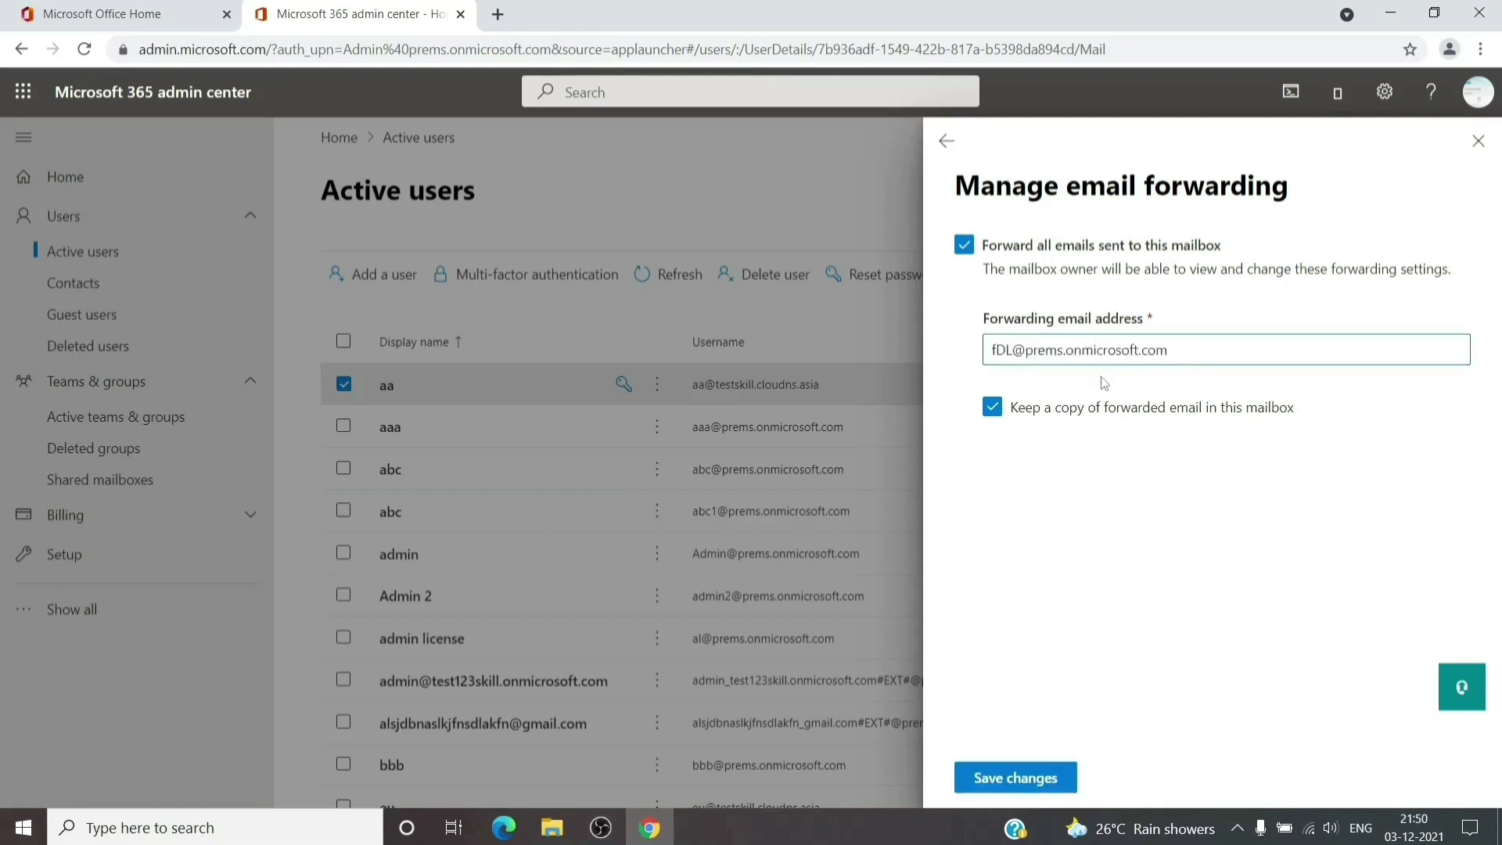
pyautogui.click(1027, 784)
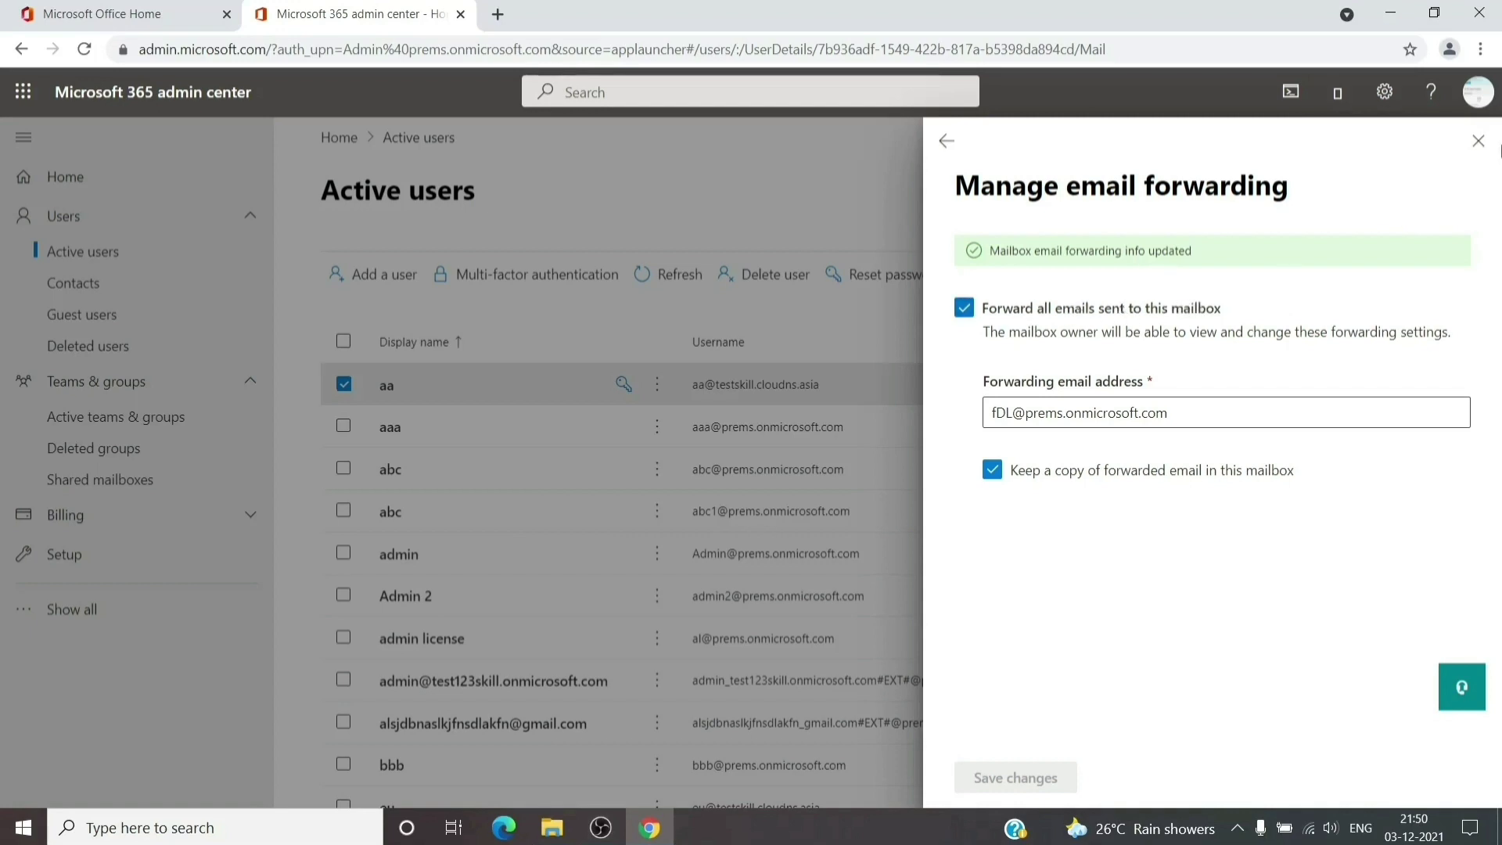
pyautogui.click(1479, 141)
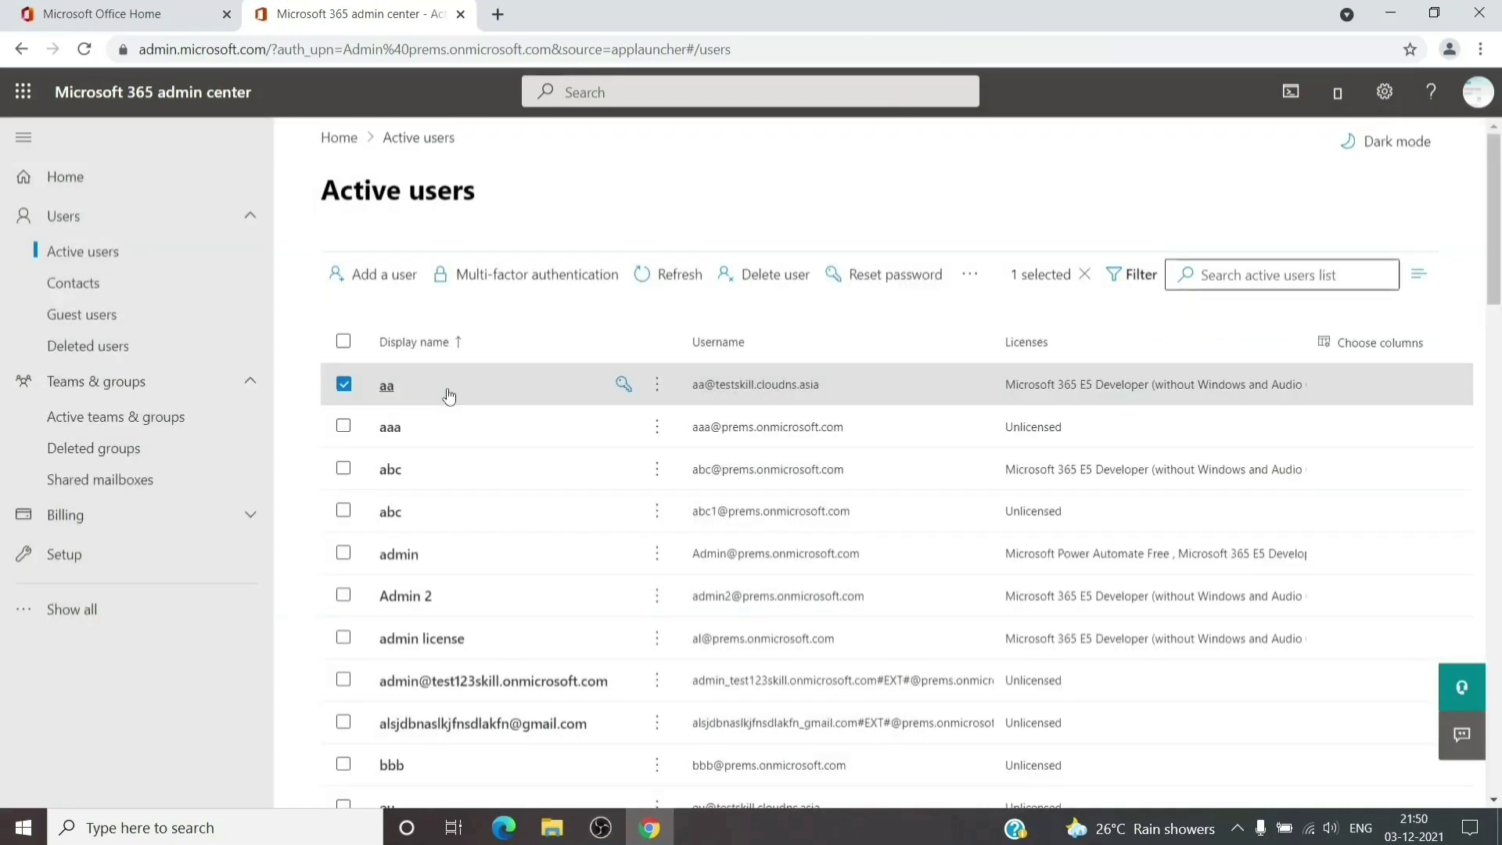
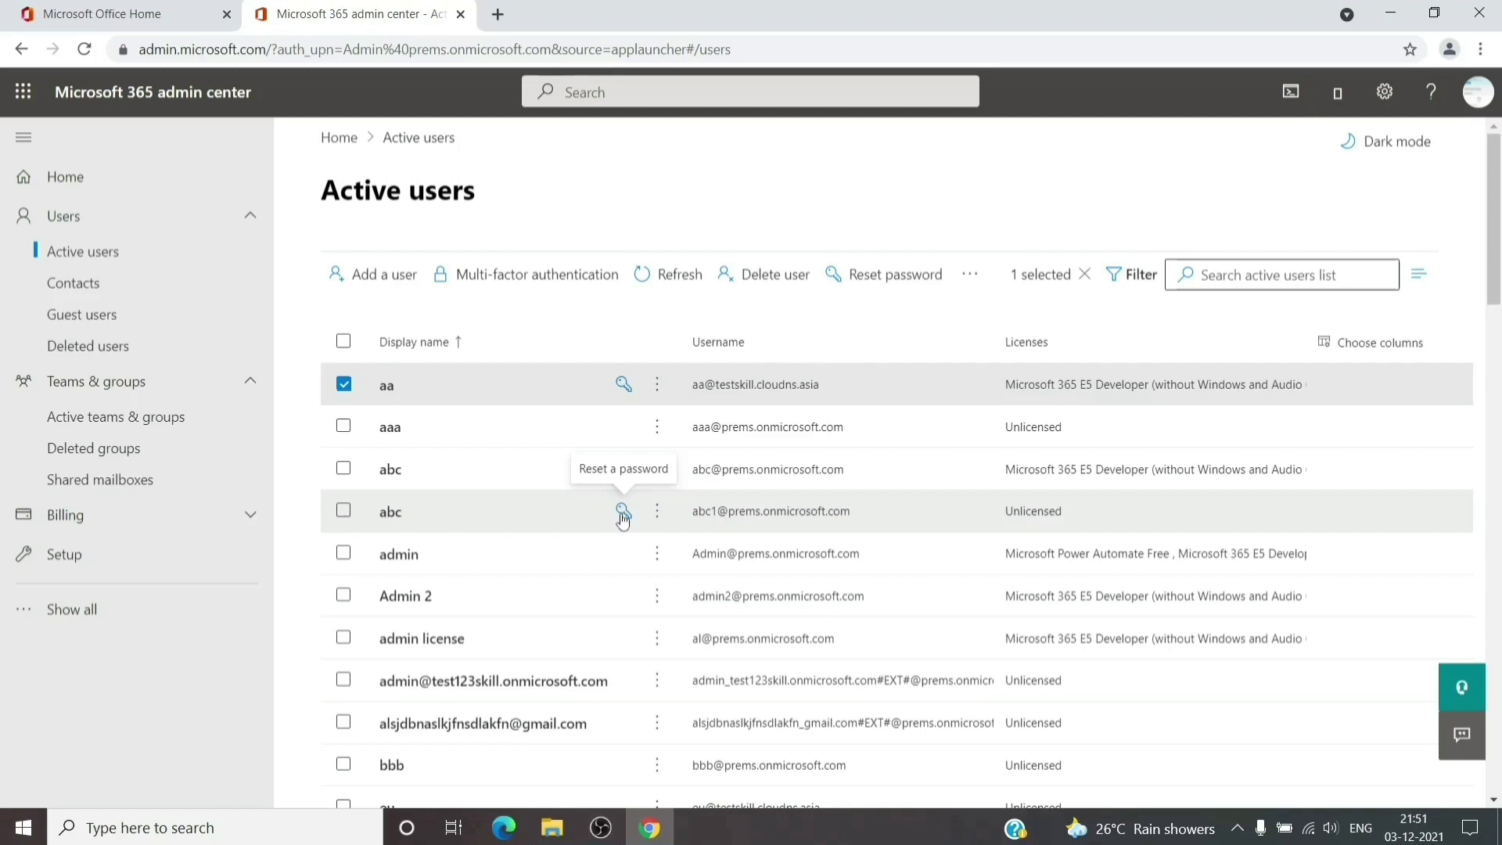
# Open the Contacts page and start a new contact form
pyautogui.click(125, 288)
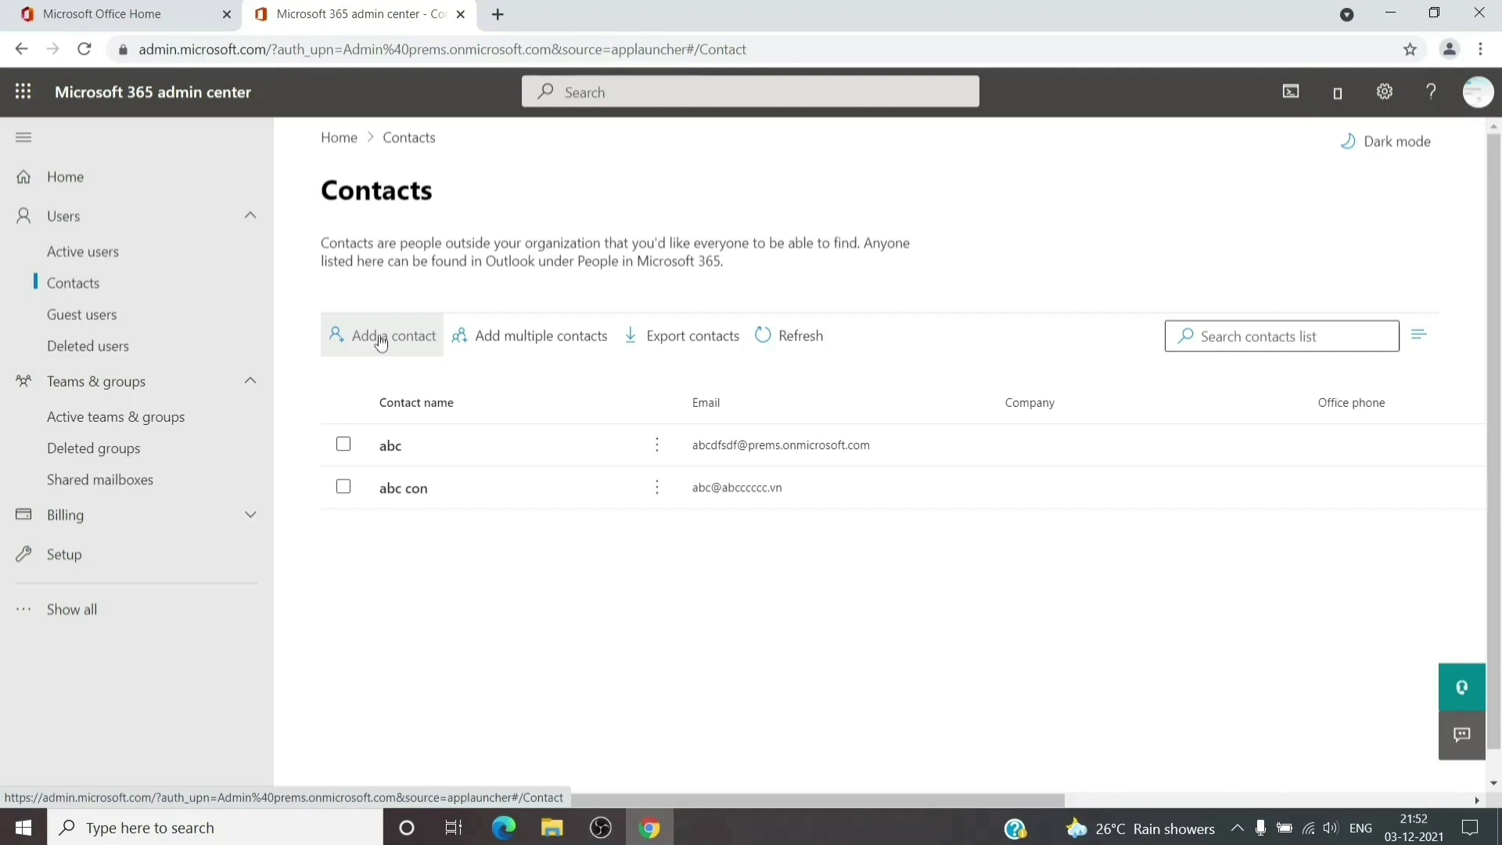
pyautogui.click(380, 342)
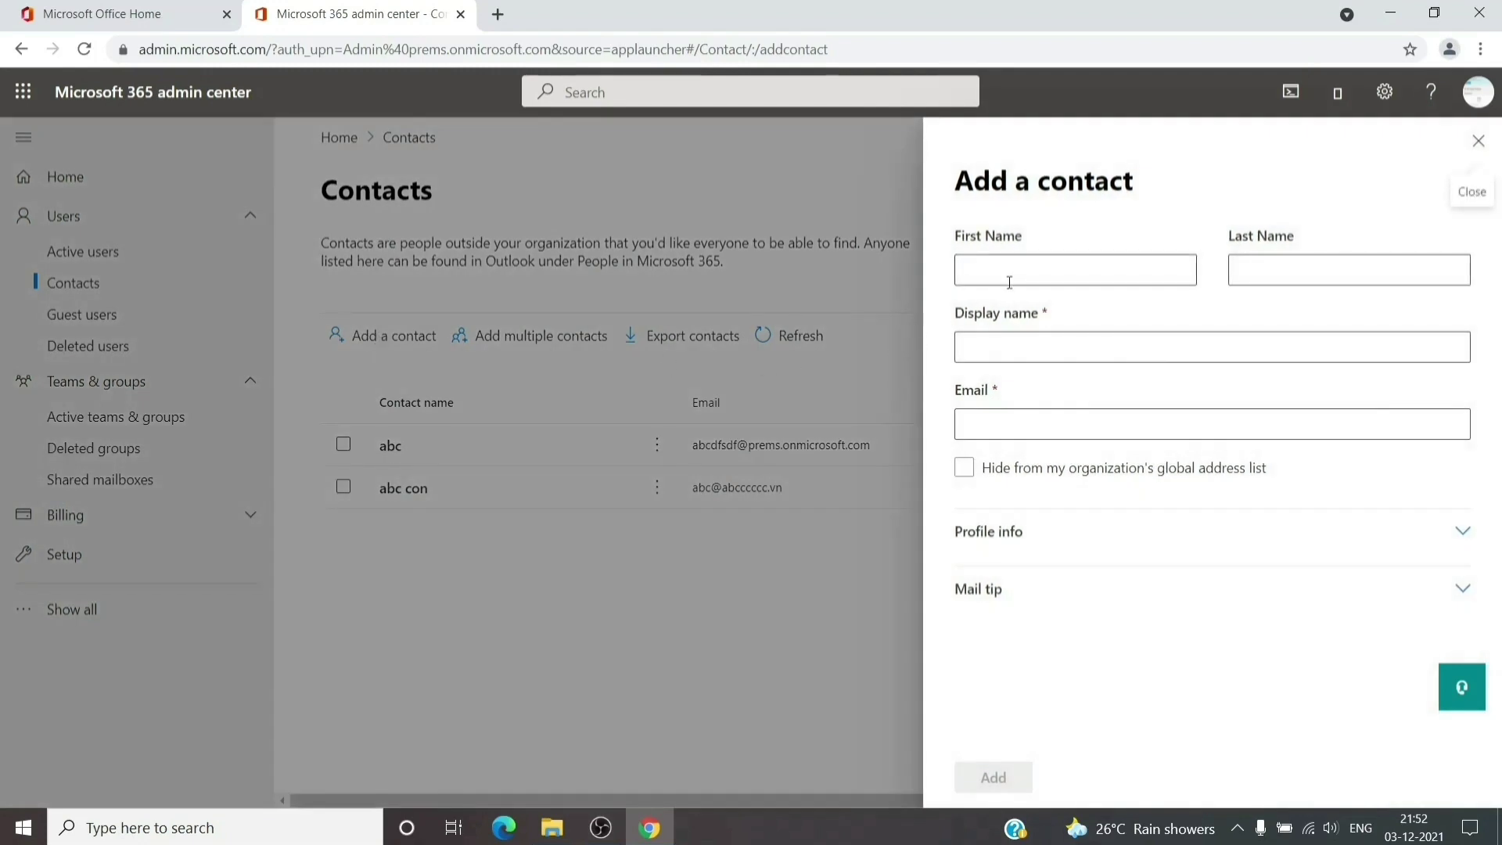
# Create a new external contact with its first name, display name and e-mail address
pyautogui.click(1012, 278)
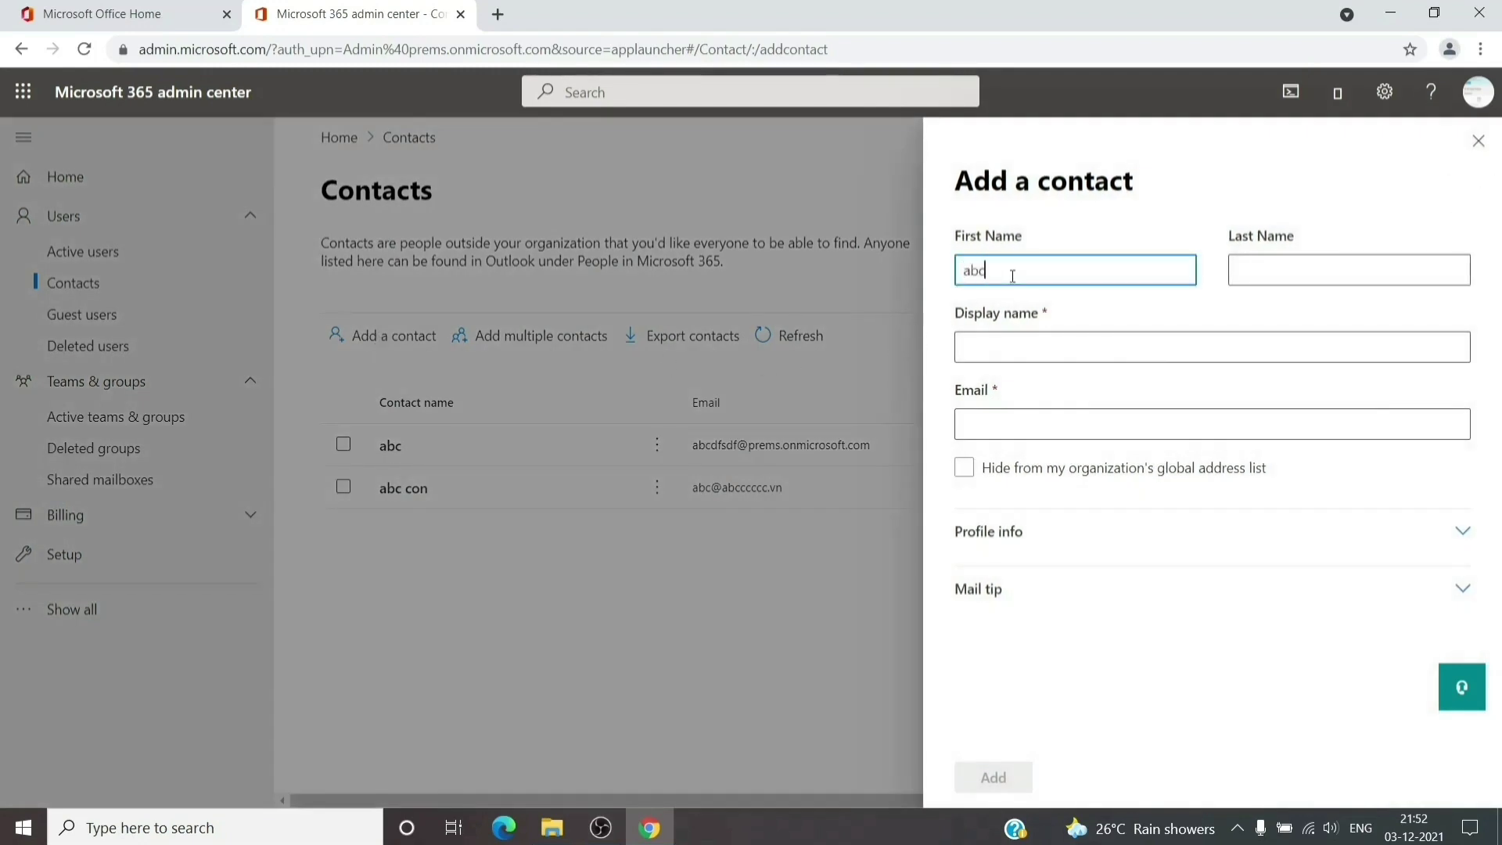
pyautogui.write('abcfkd')
pyautogui.click(1030, 345)
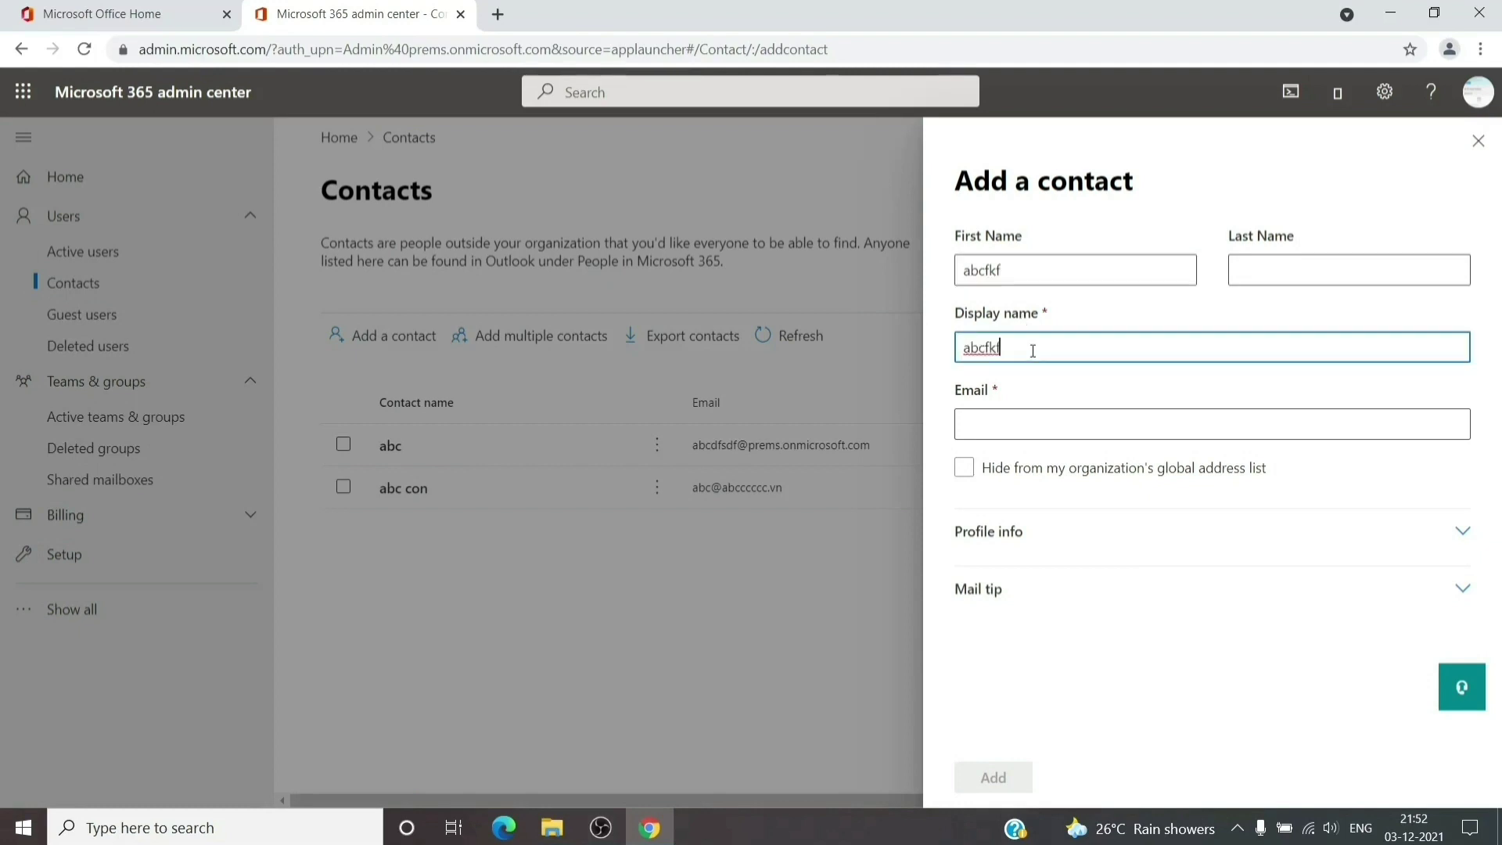
pyautogui.click(1030, 422)
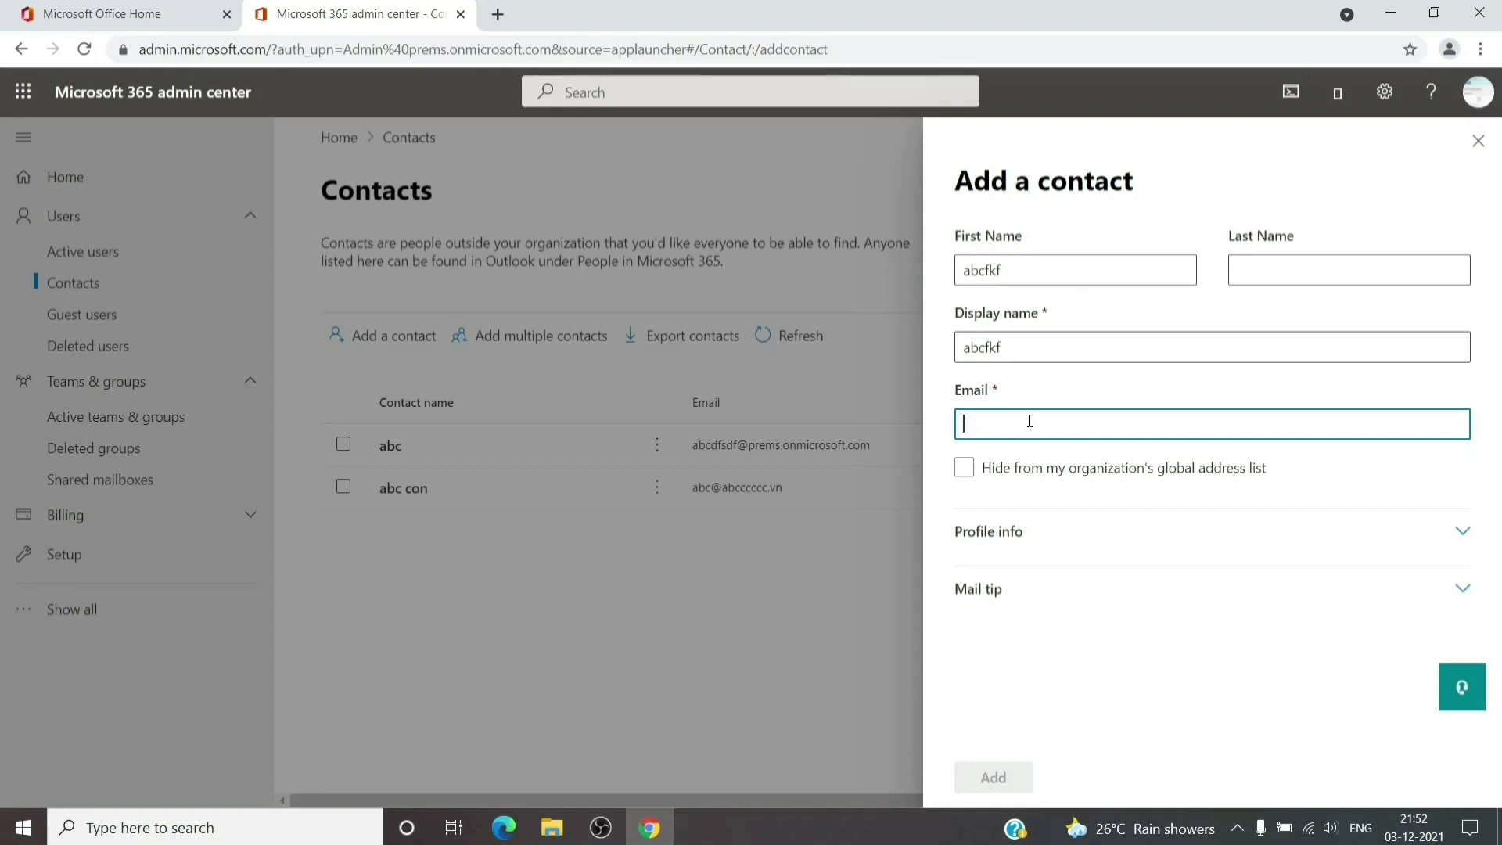
pyautogui.click(949, 587)
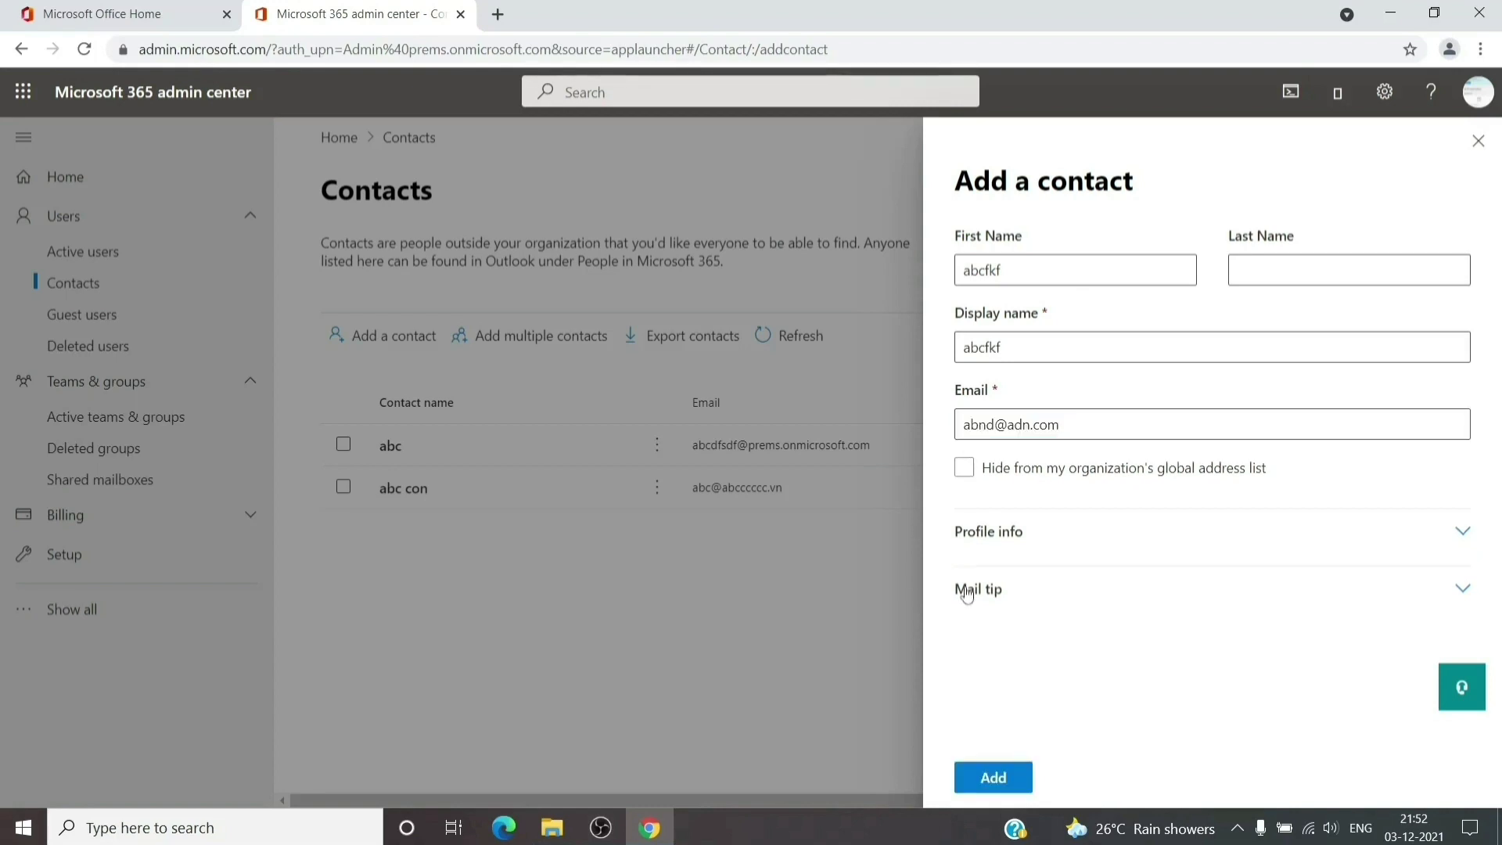
pyautogui.click(990, 542)
pyautogui.scroll(-4, 999, 557)
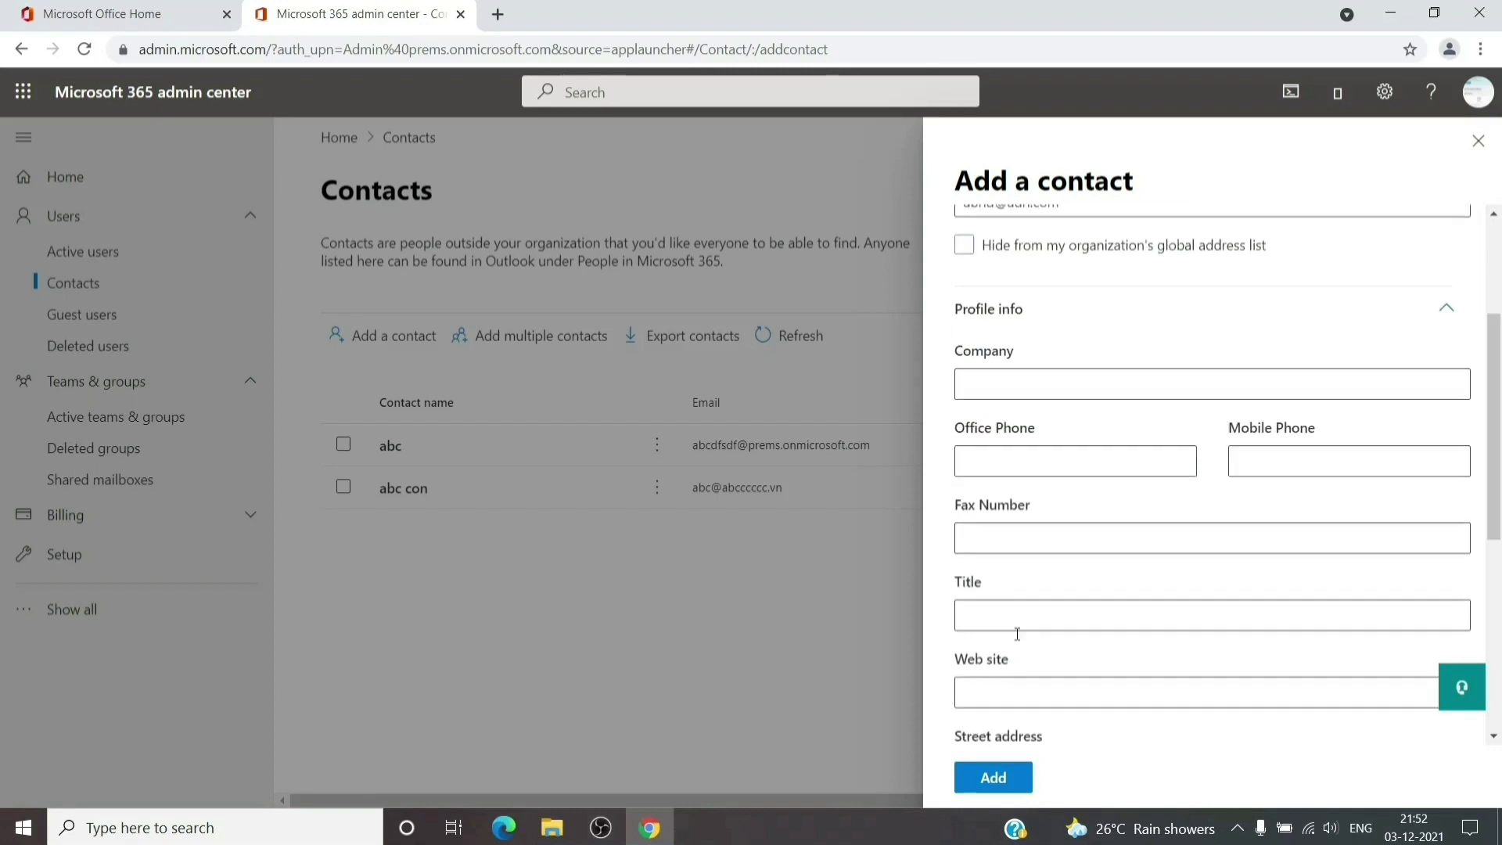
pyautogui.click(1009, 778)
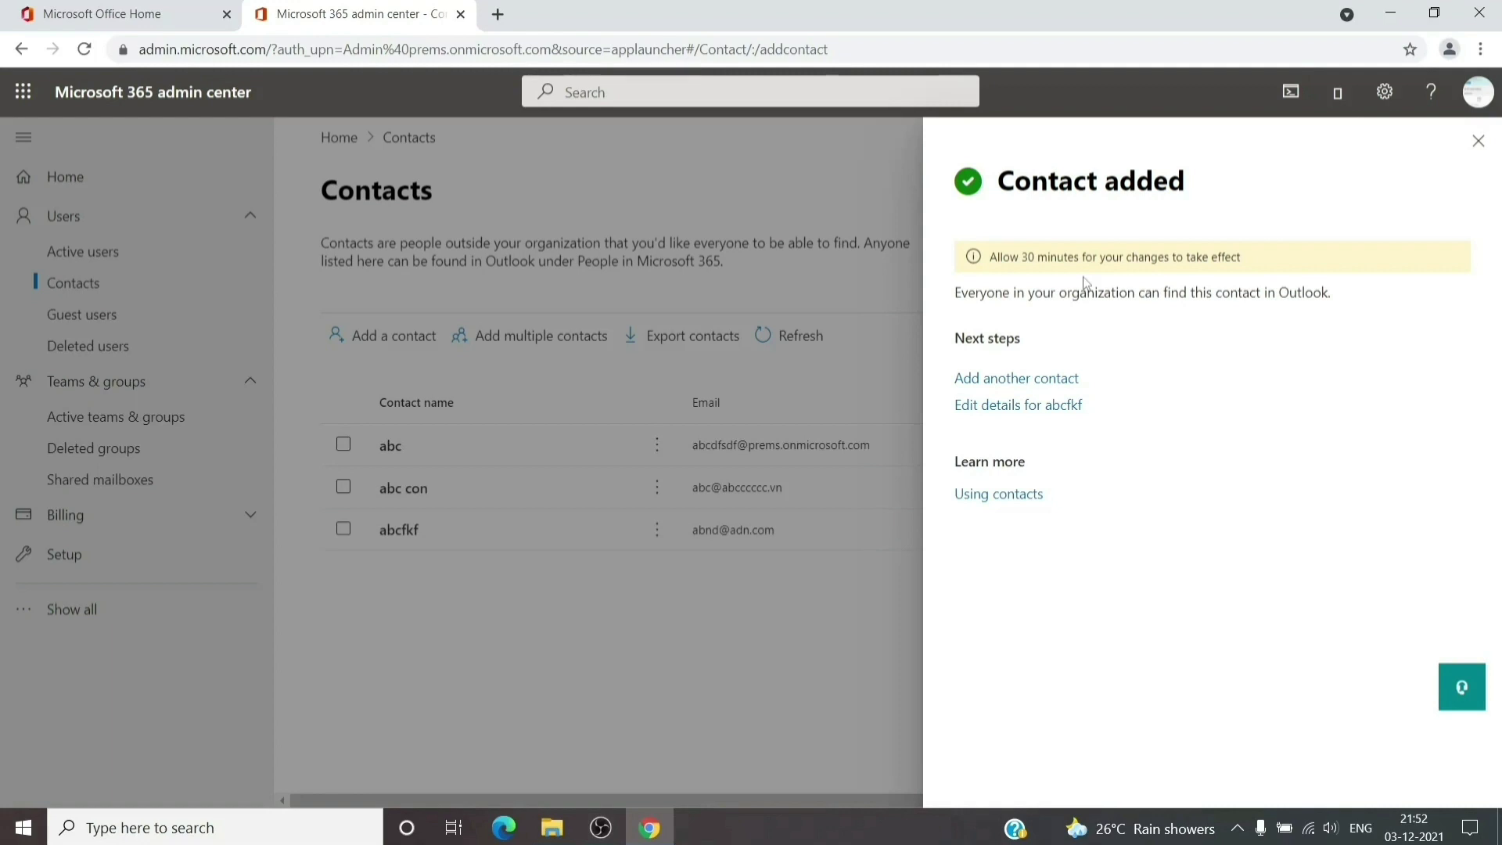
pyautogui.click(1478, 141)
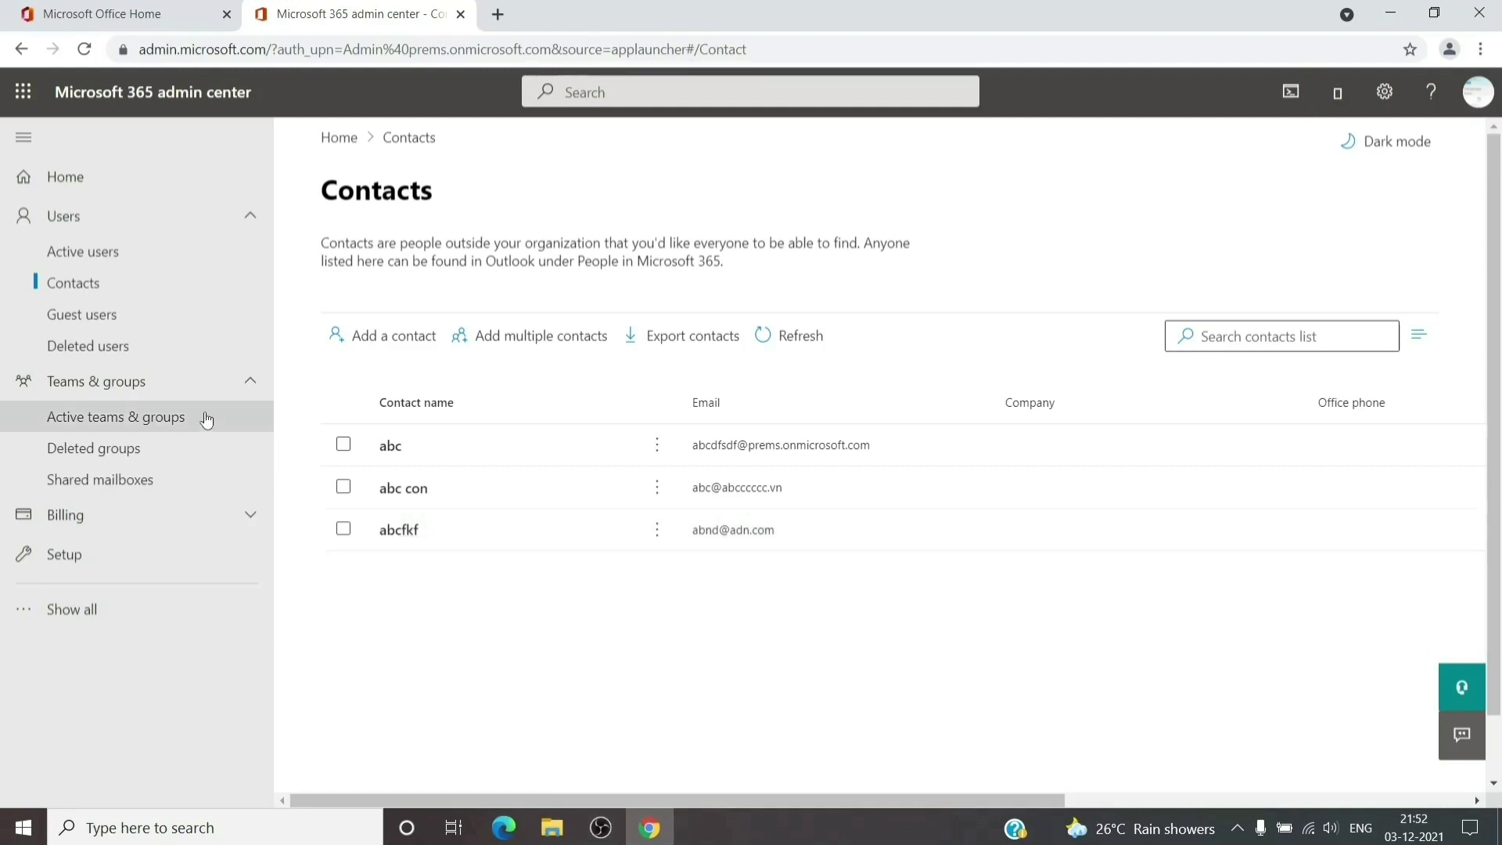
# Filter Active teams & groups to distribution lists and open the forwarding list group
pyautogui.click(115, 415)
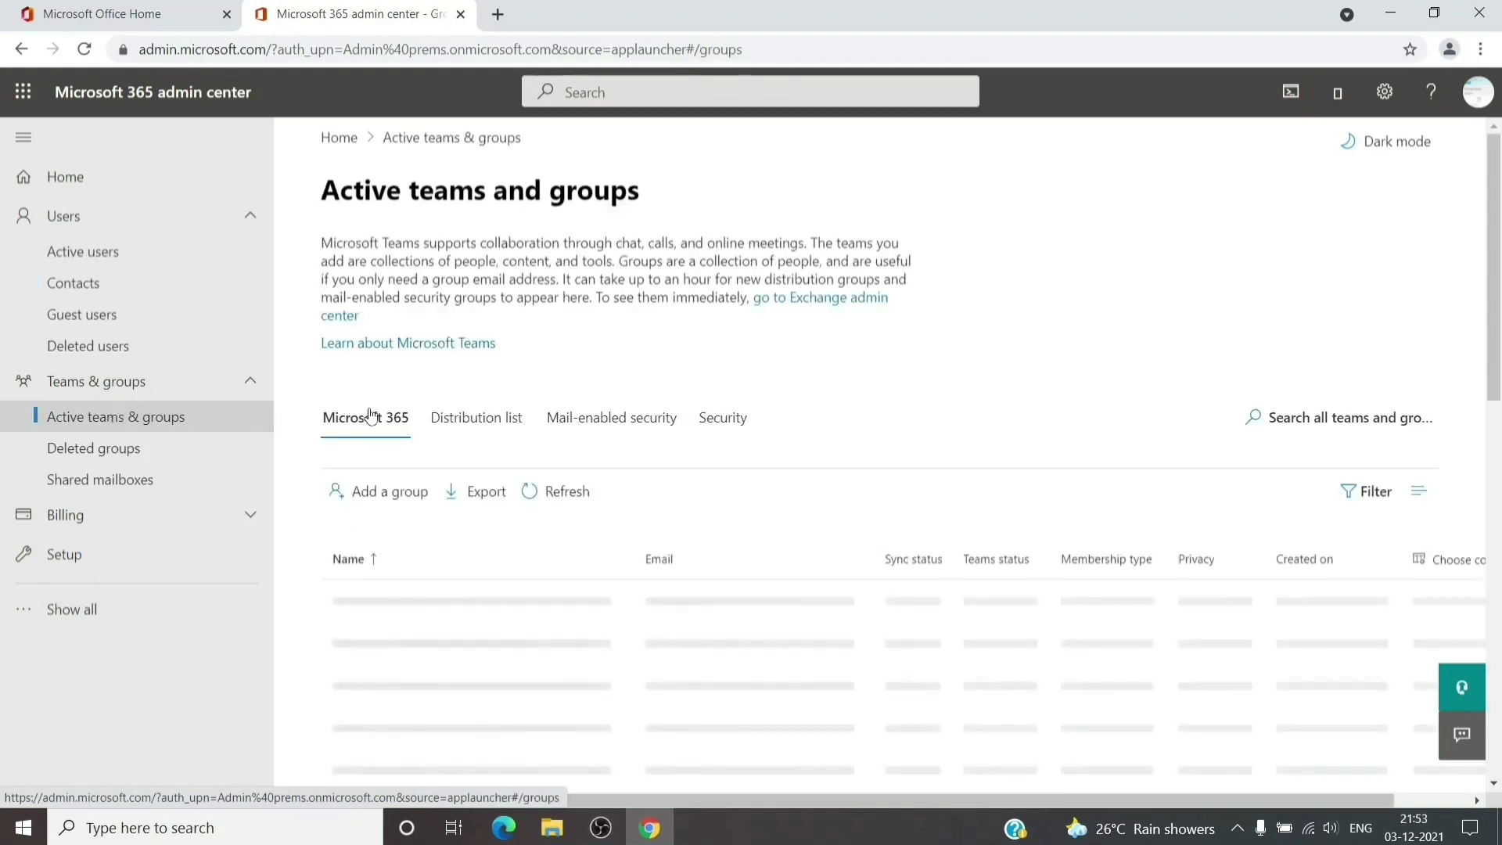
pyautogui.click(496, 430)
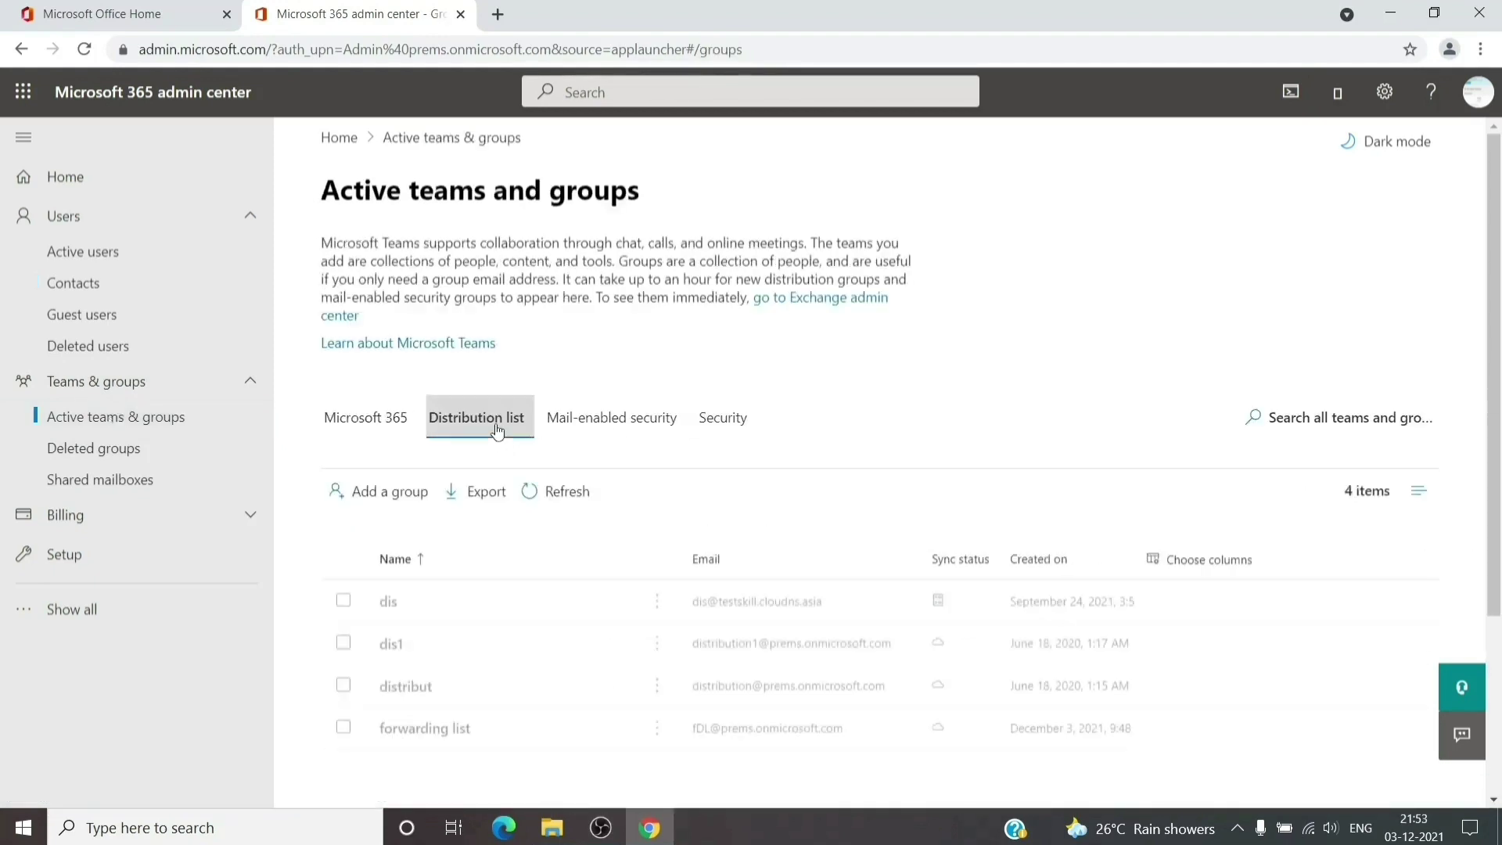
pyautogui.scroll(-1, 624, 455)
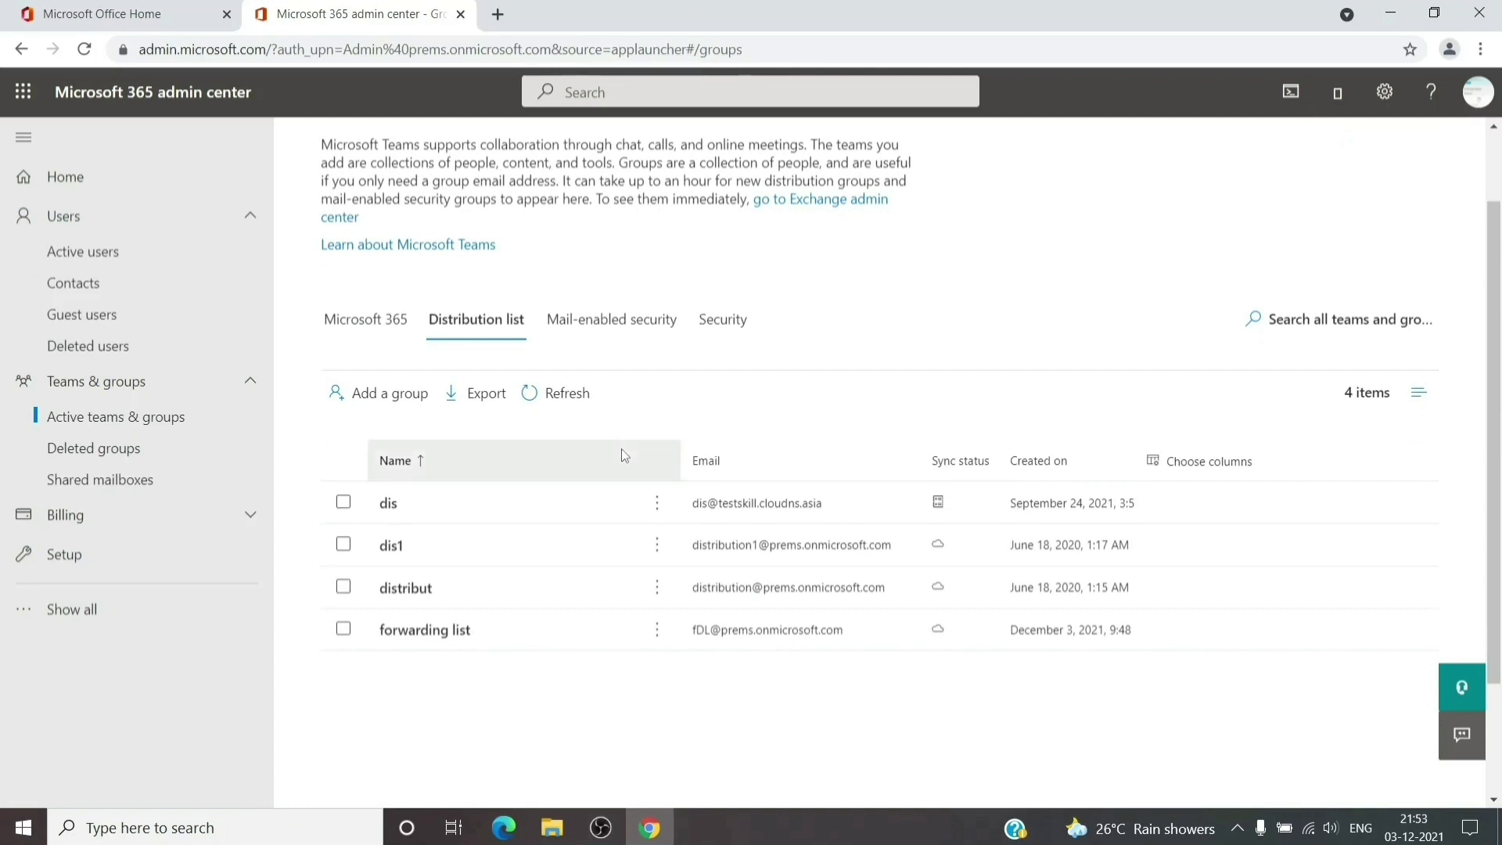
pyautogui.click(434, 634)
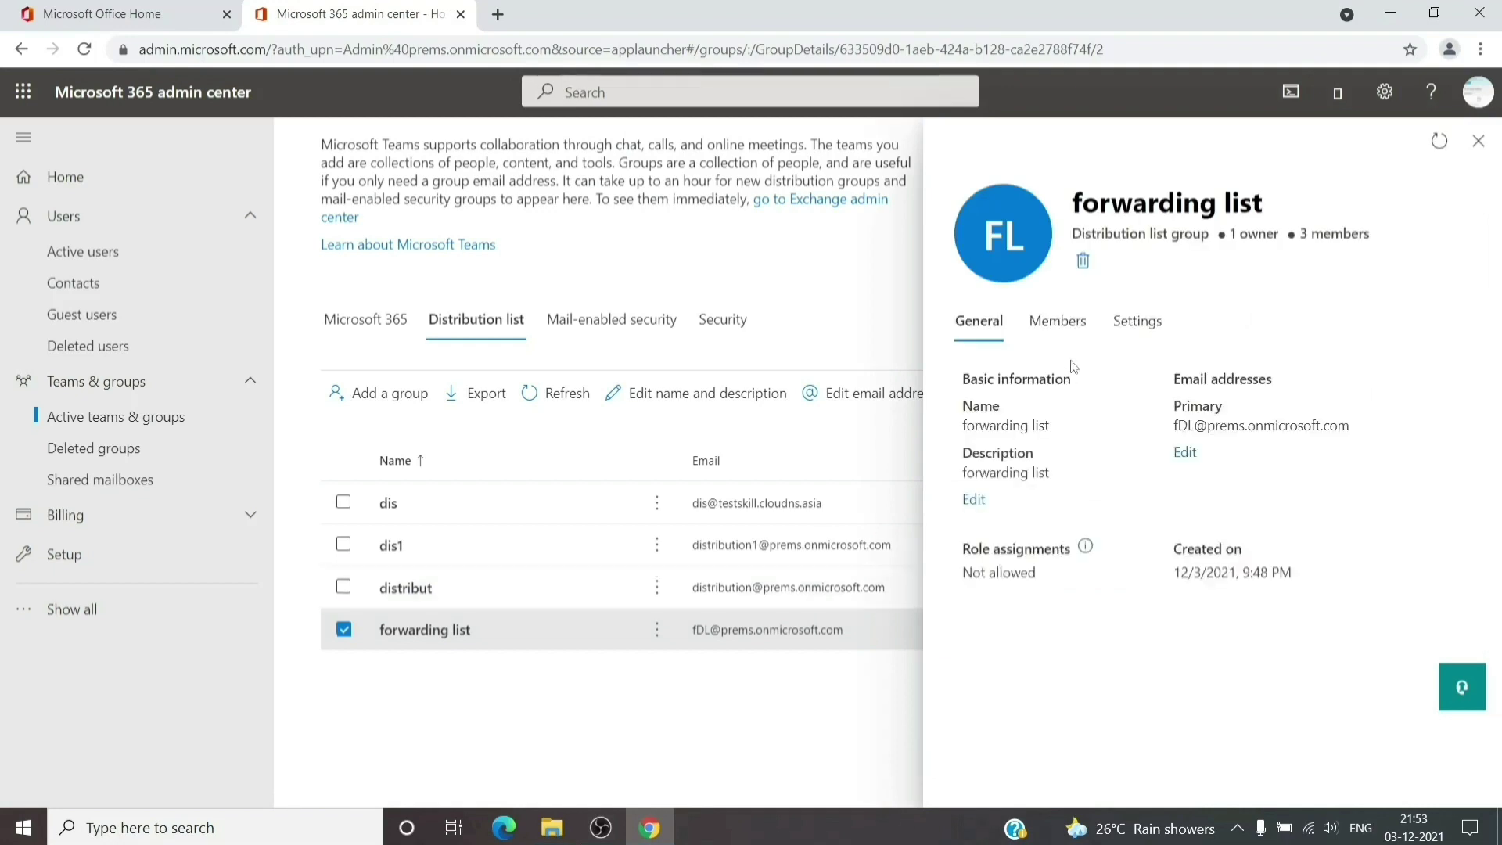
# Add the new external contact as a member of the forwarding list group
pyautogui.click(1070, 327)
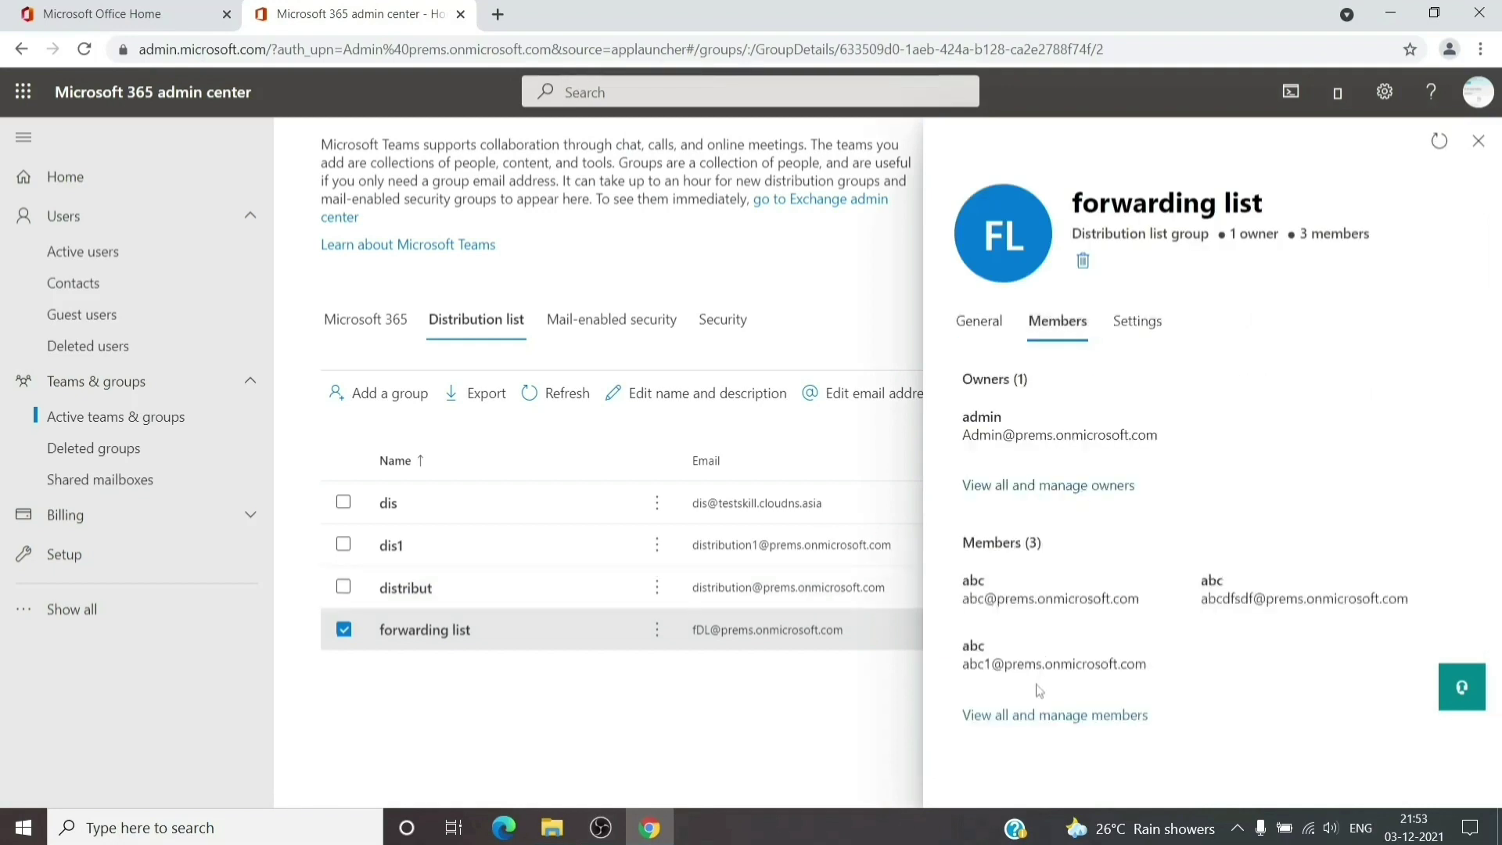
pyautogui.click(1033, 716)
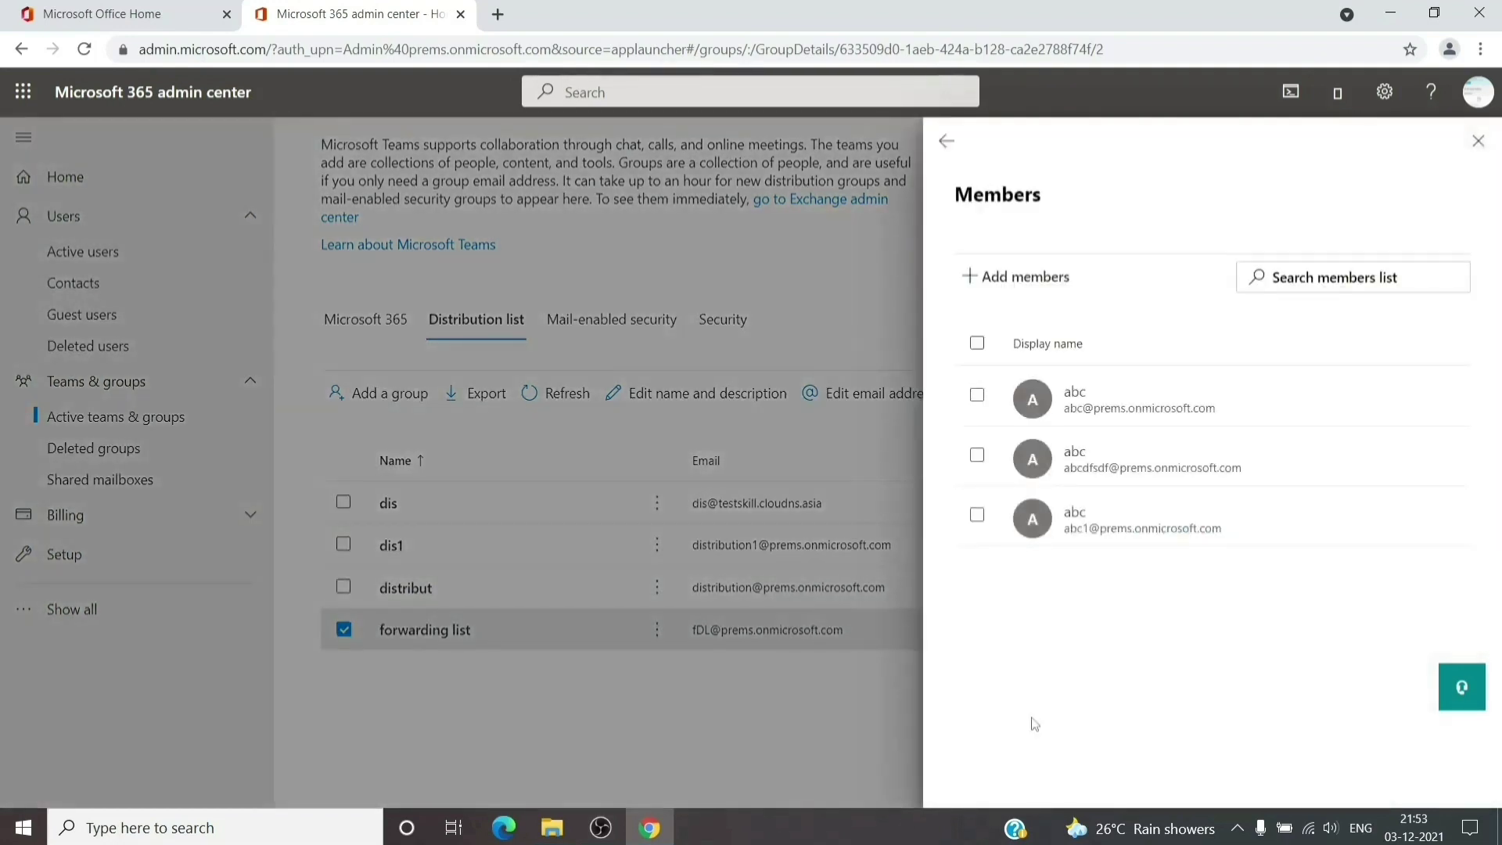
pyautogui.click(1007, 280)
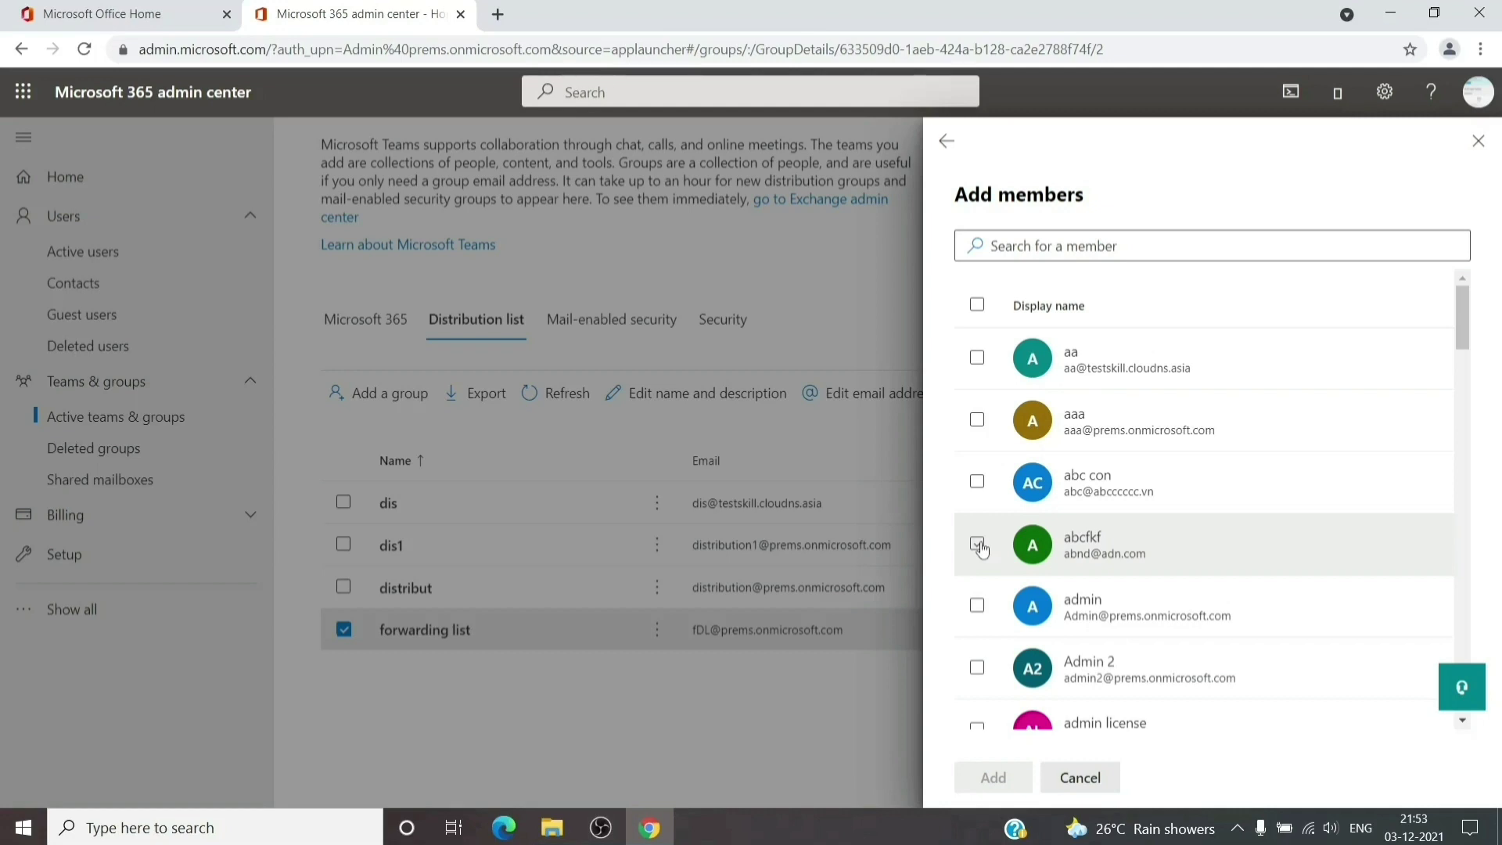
pyautogui.click(978, 545)
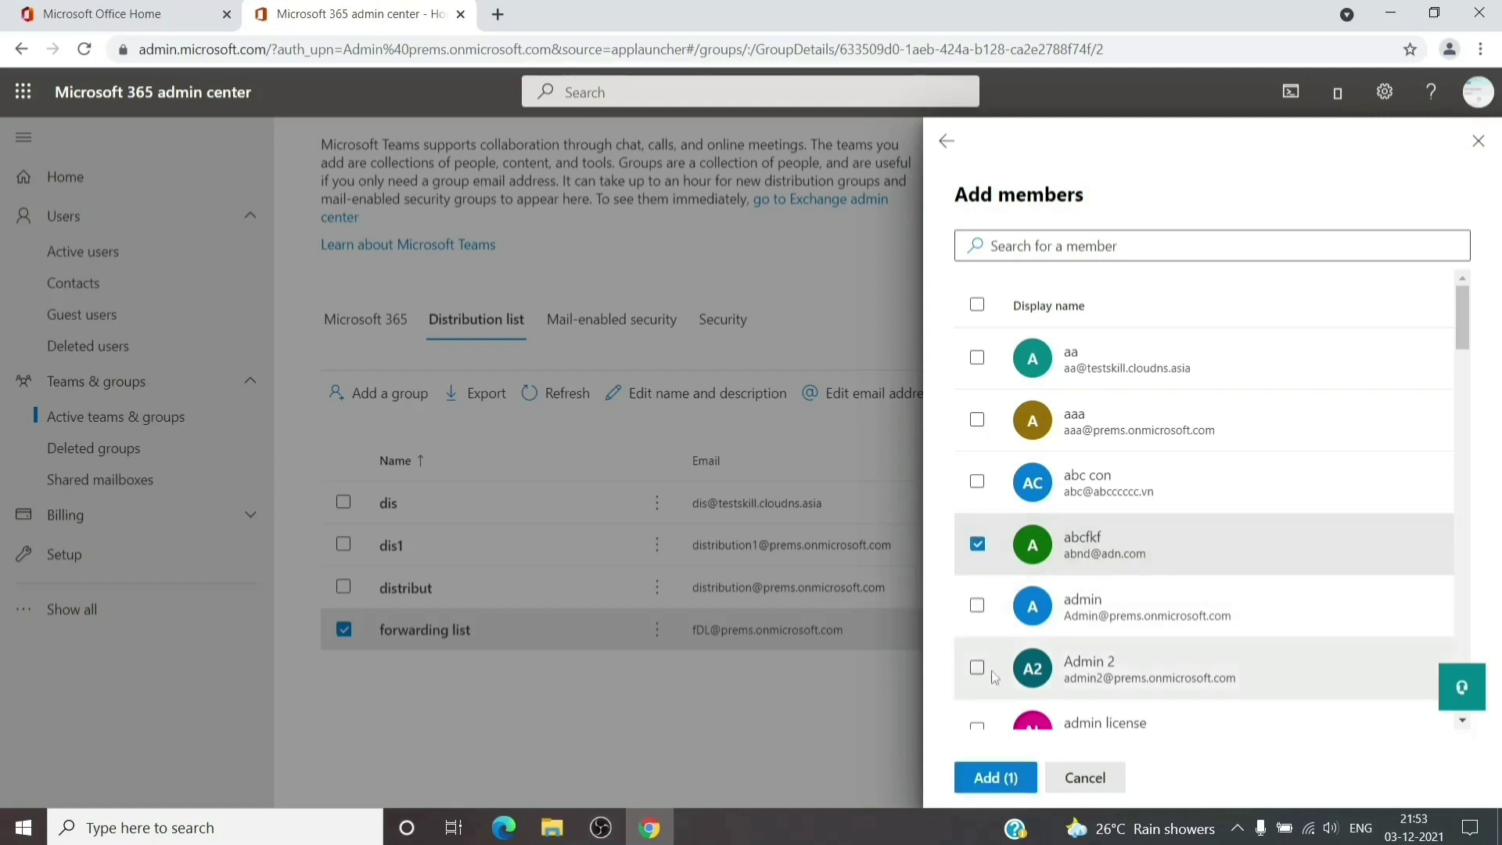
pyautogui.click(992, 777)
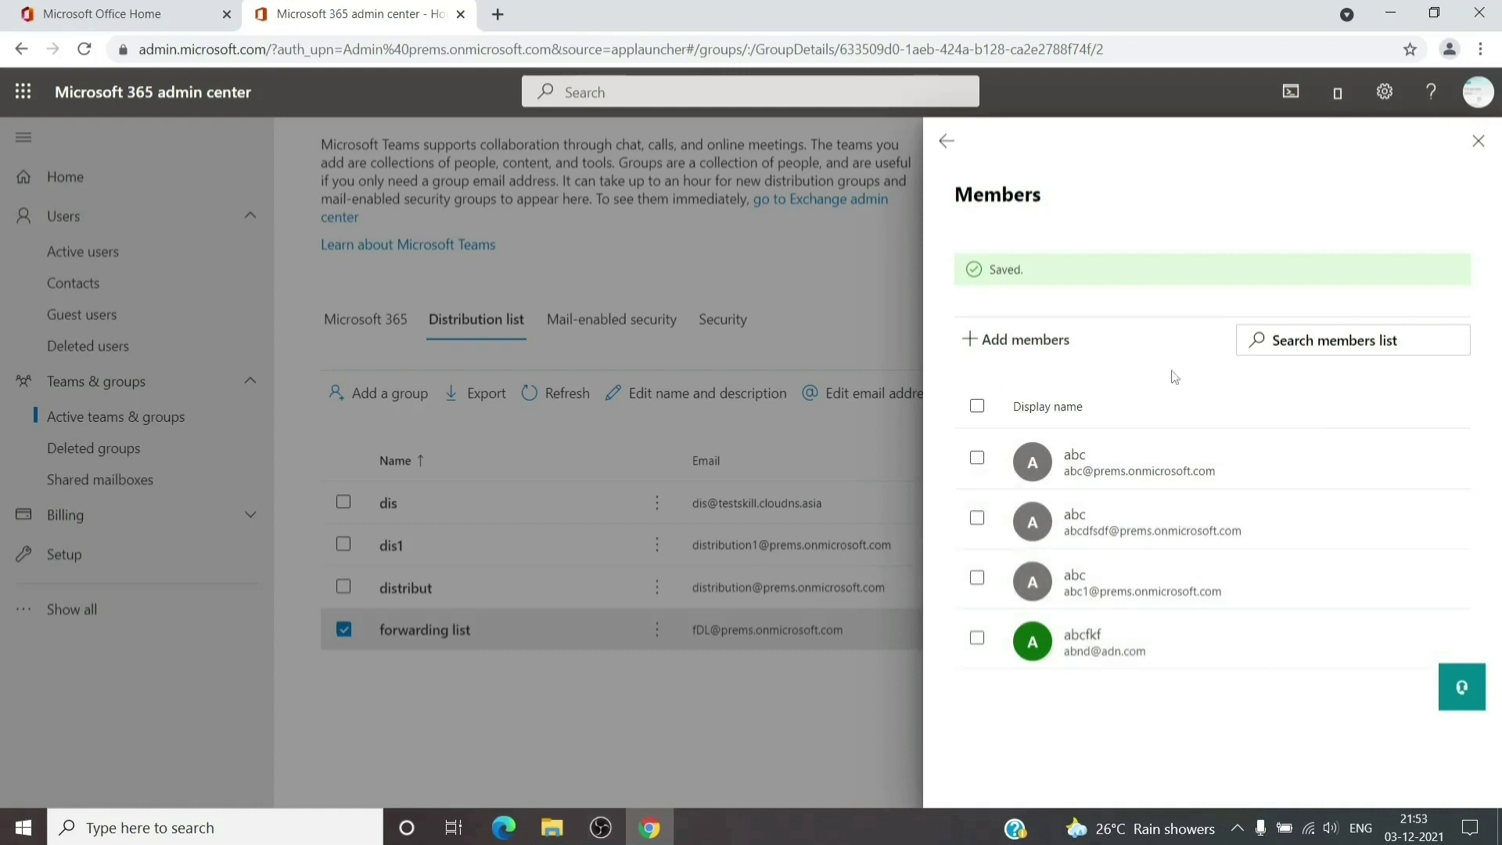
pyautogui.click(1479, 141)
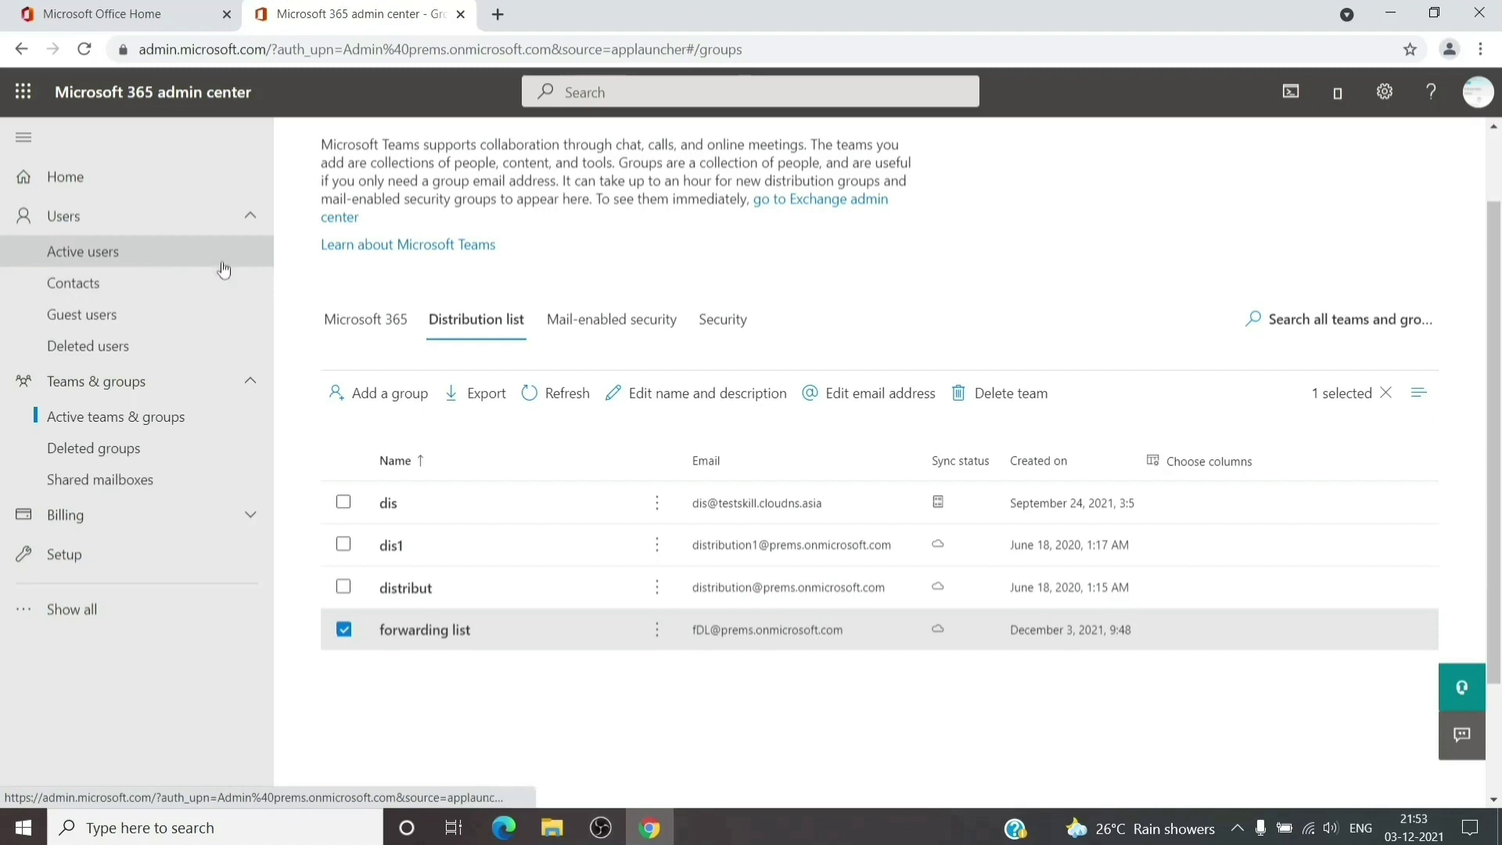
# Confirm forwarding list now has four members, then go to Active users
pyautogui.click(450, 634)
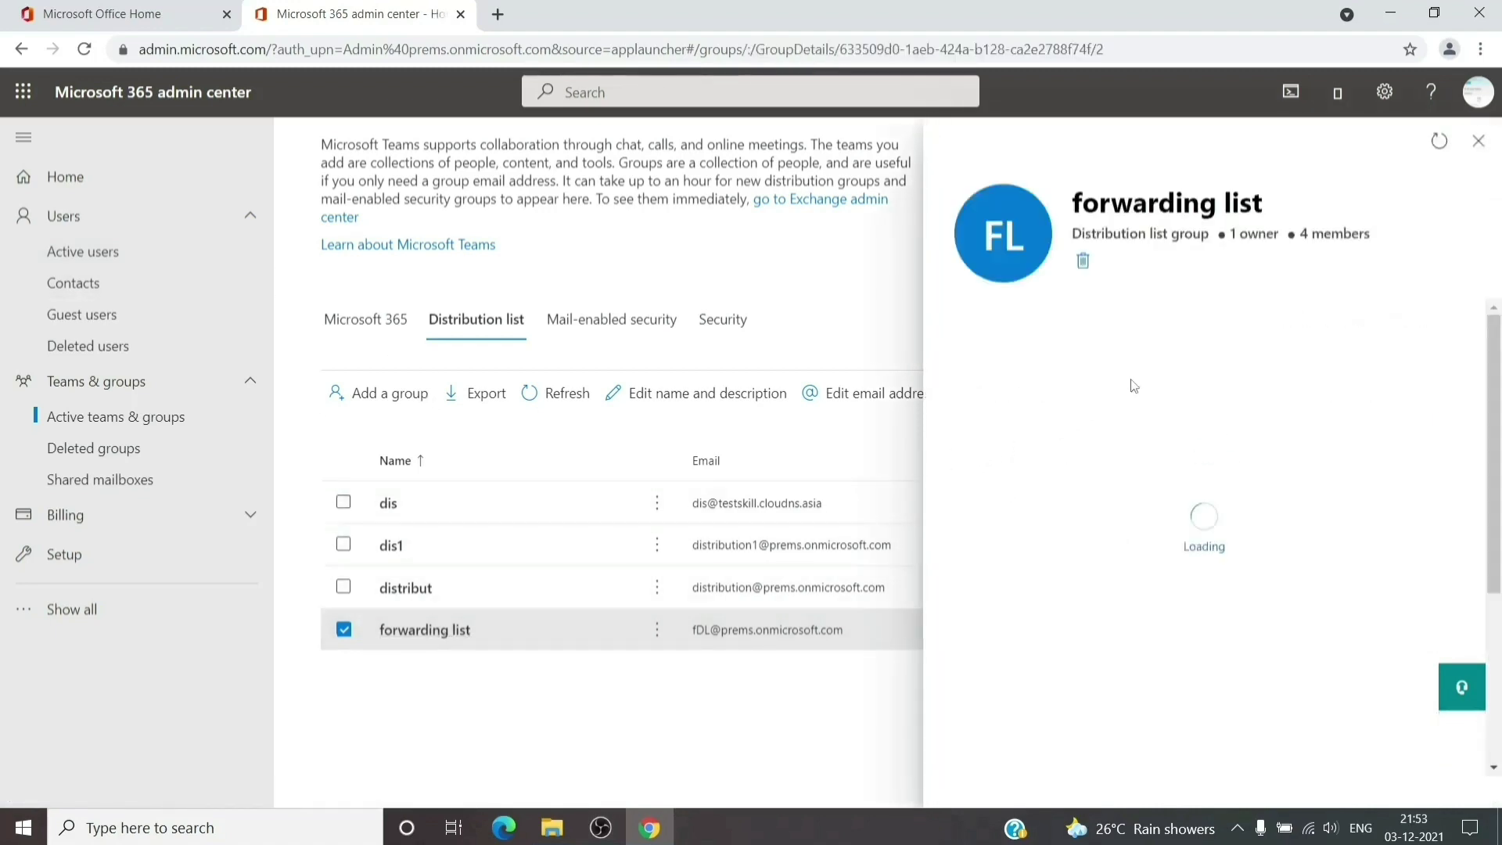
pyautogui.click(1075, 330)
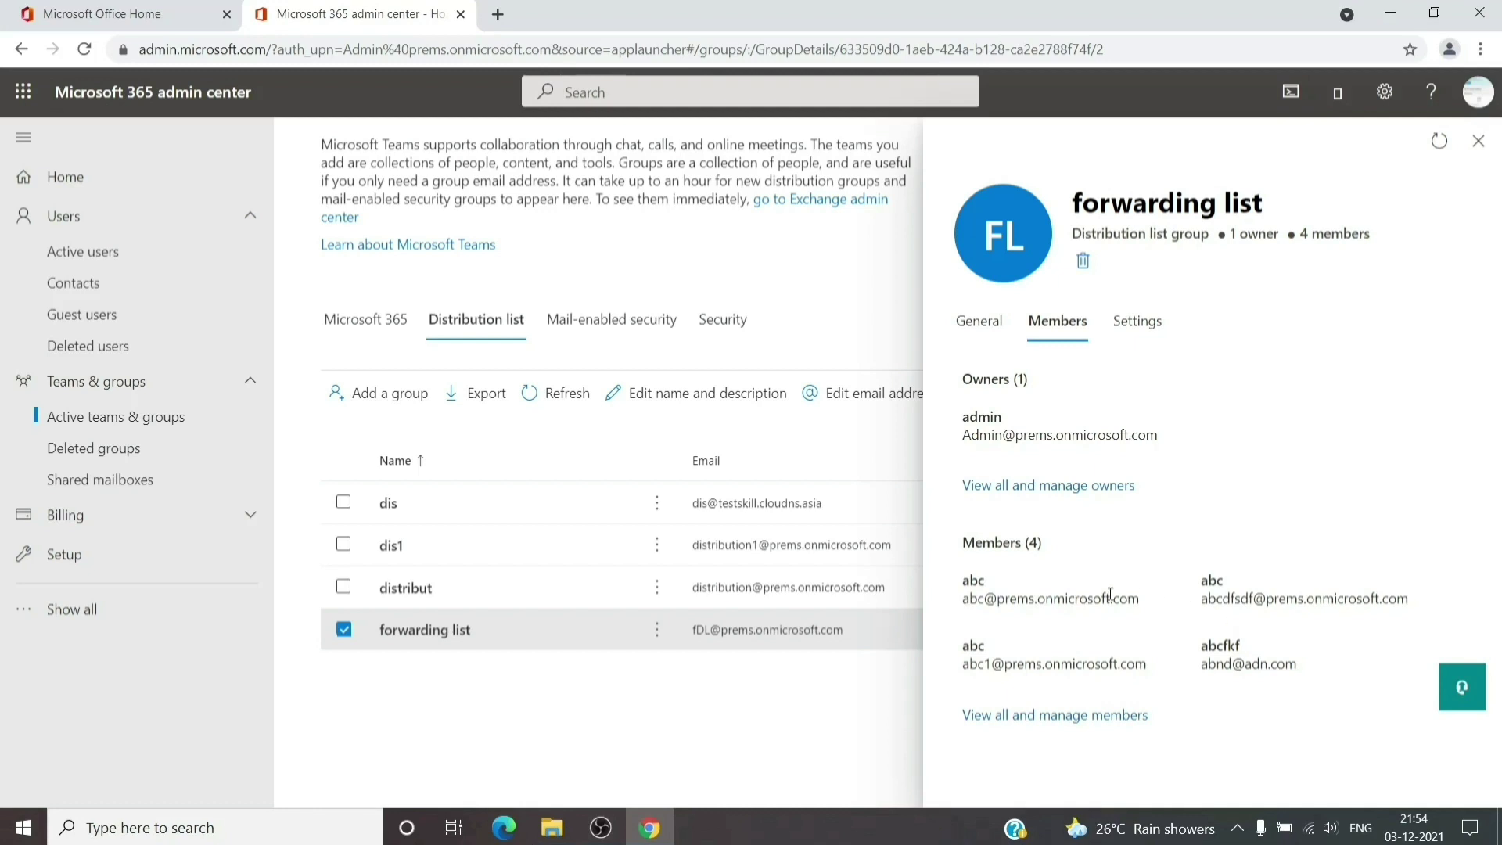
pyautogui.click(1479, 141)
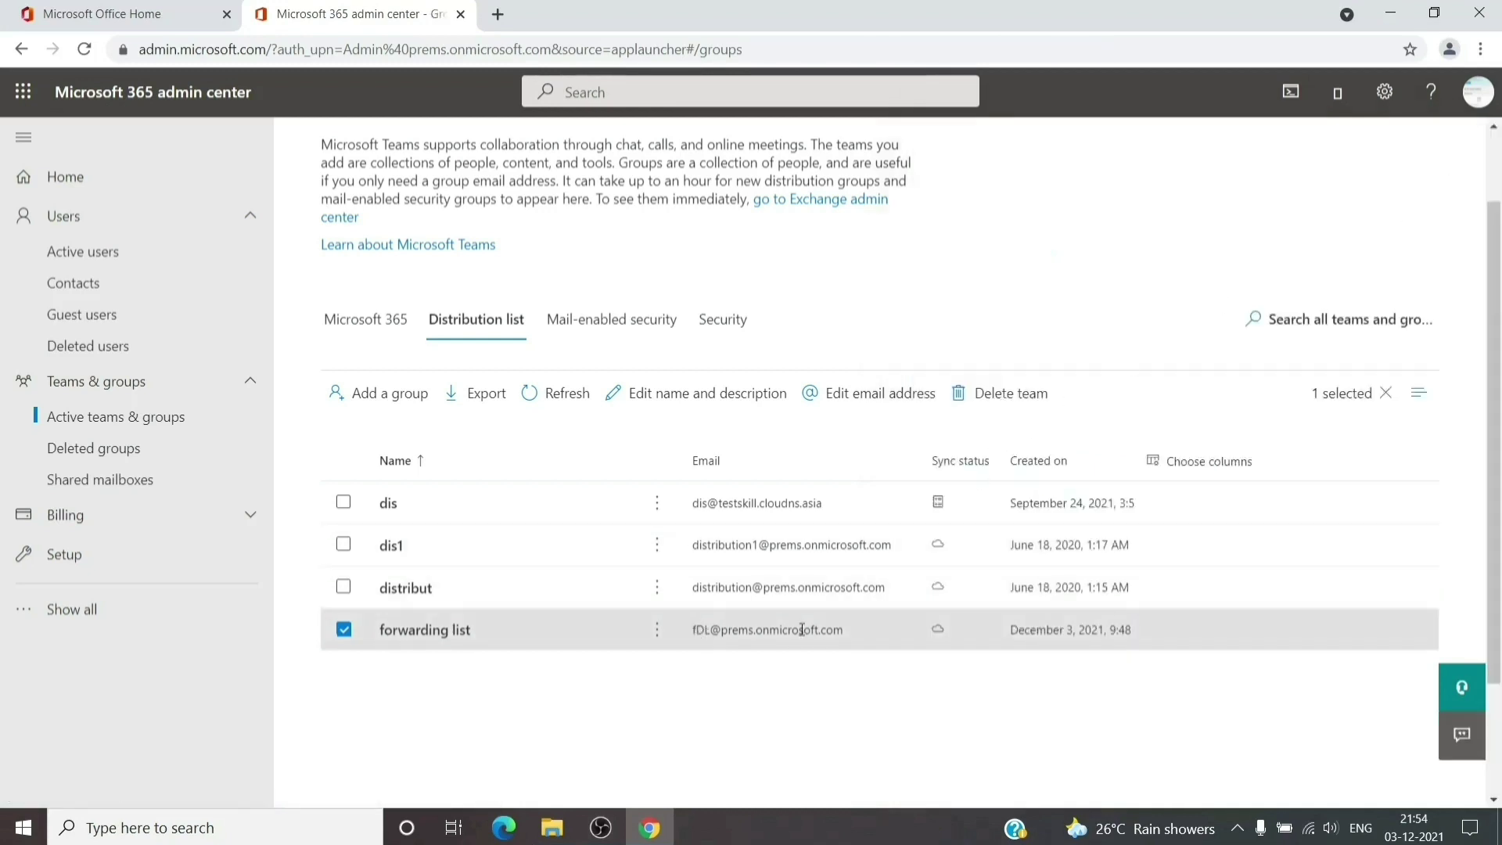
pyautogui.click(102, 250)
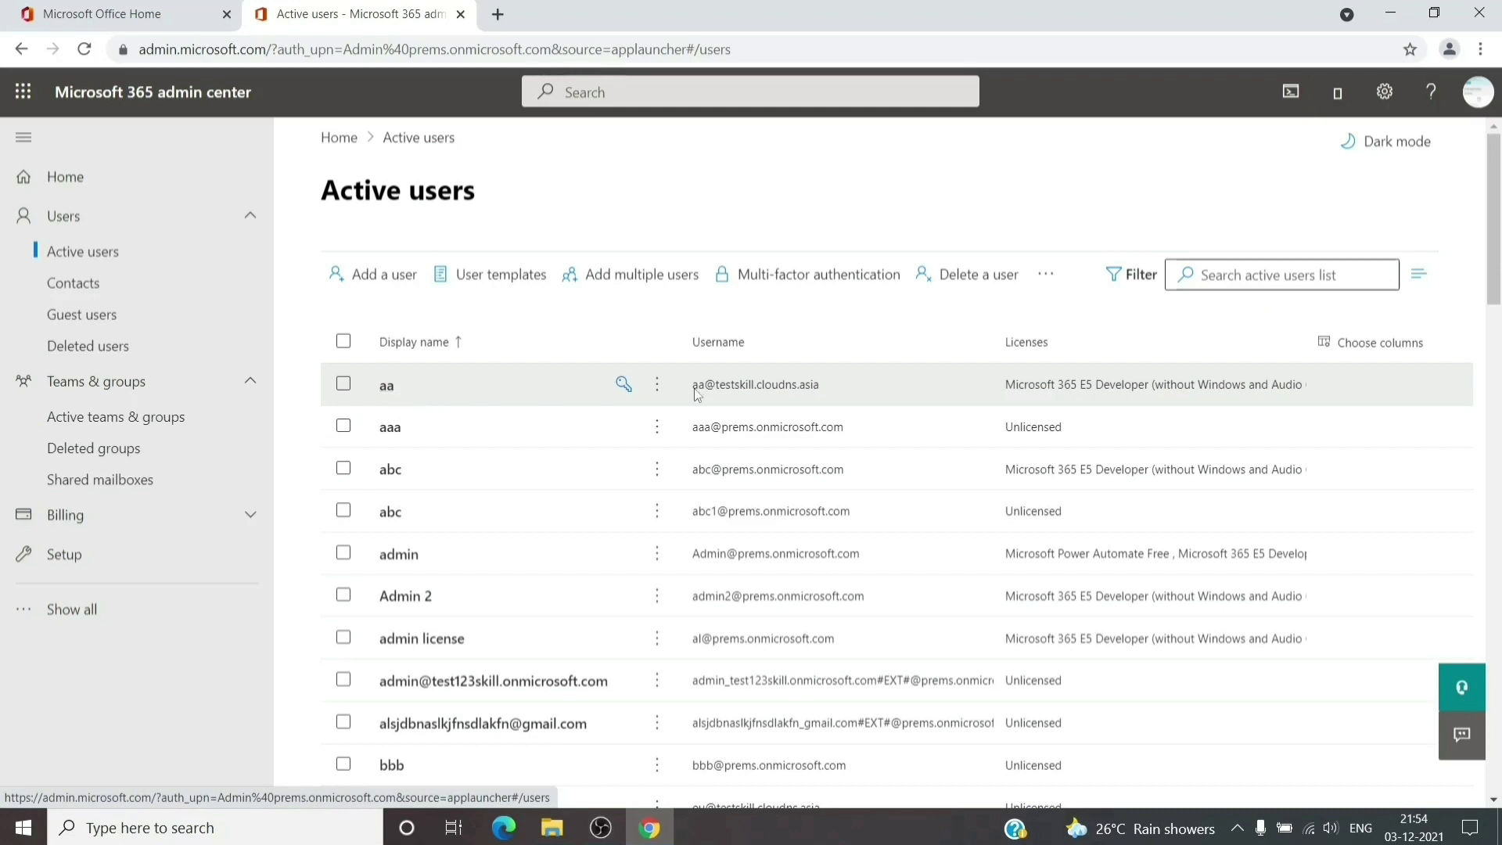
# Glance at a user's details, then expand the full navigation to show Admin centers
pyautogui.click(380, 389)
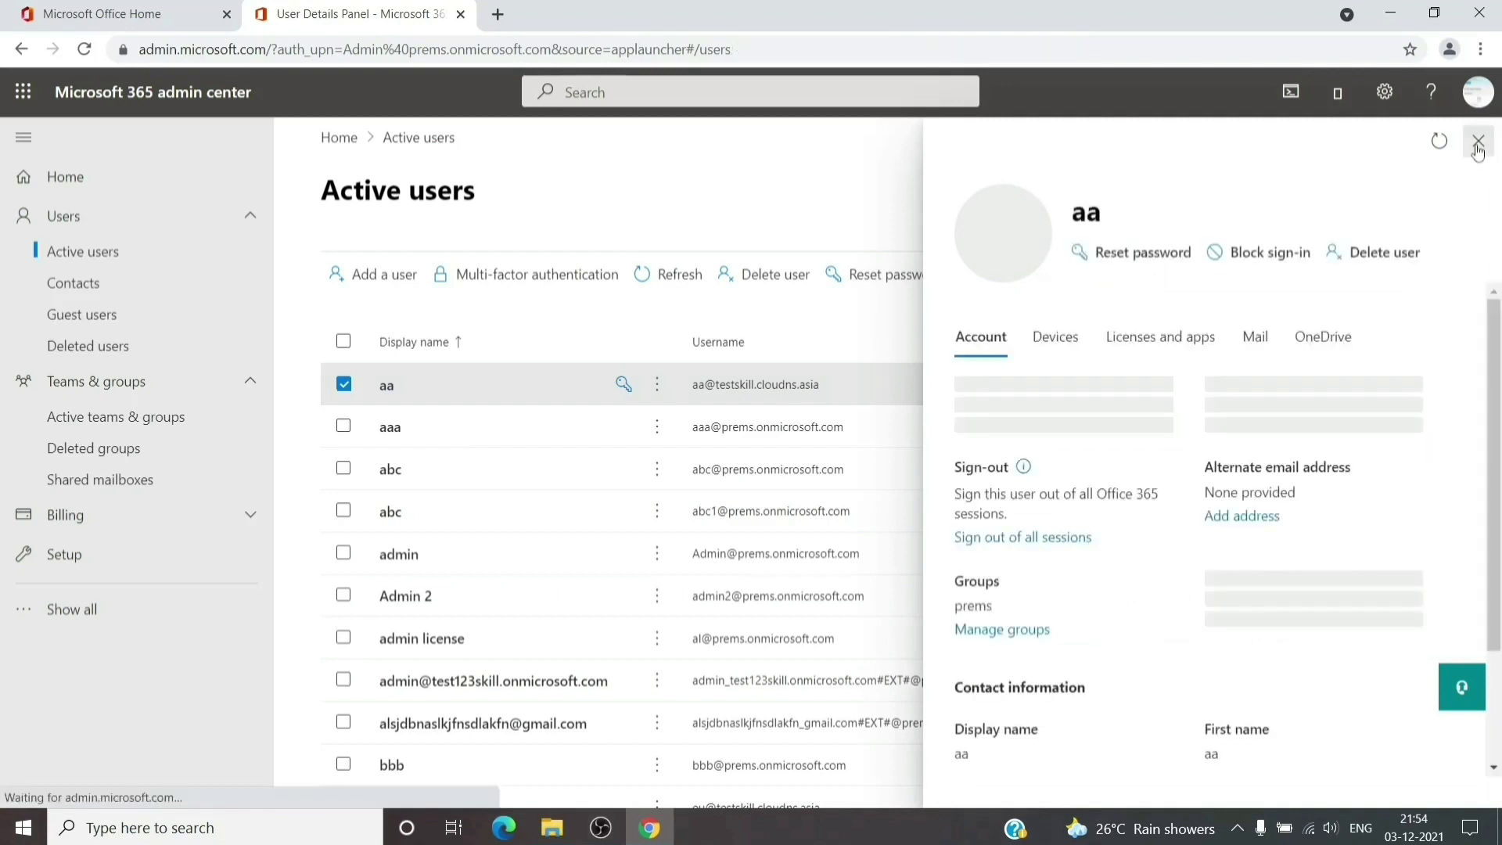
pyautogui.click(1478, 142)
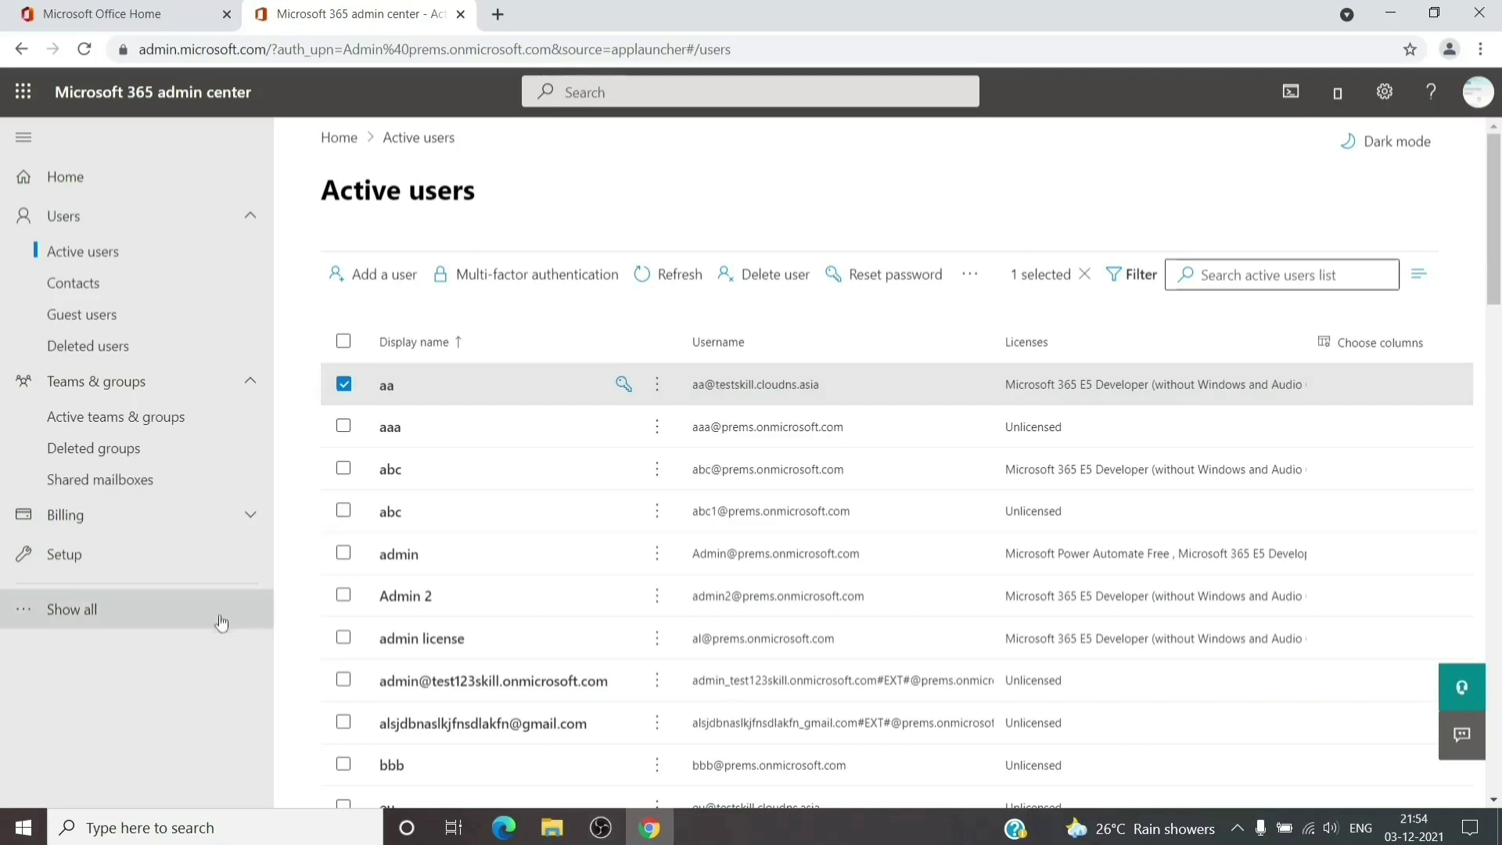
pyautogui.click(151, 623)
pyautogui.scroll(-5, 156, 618)
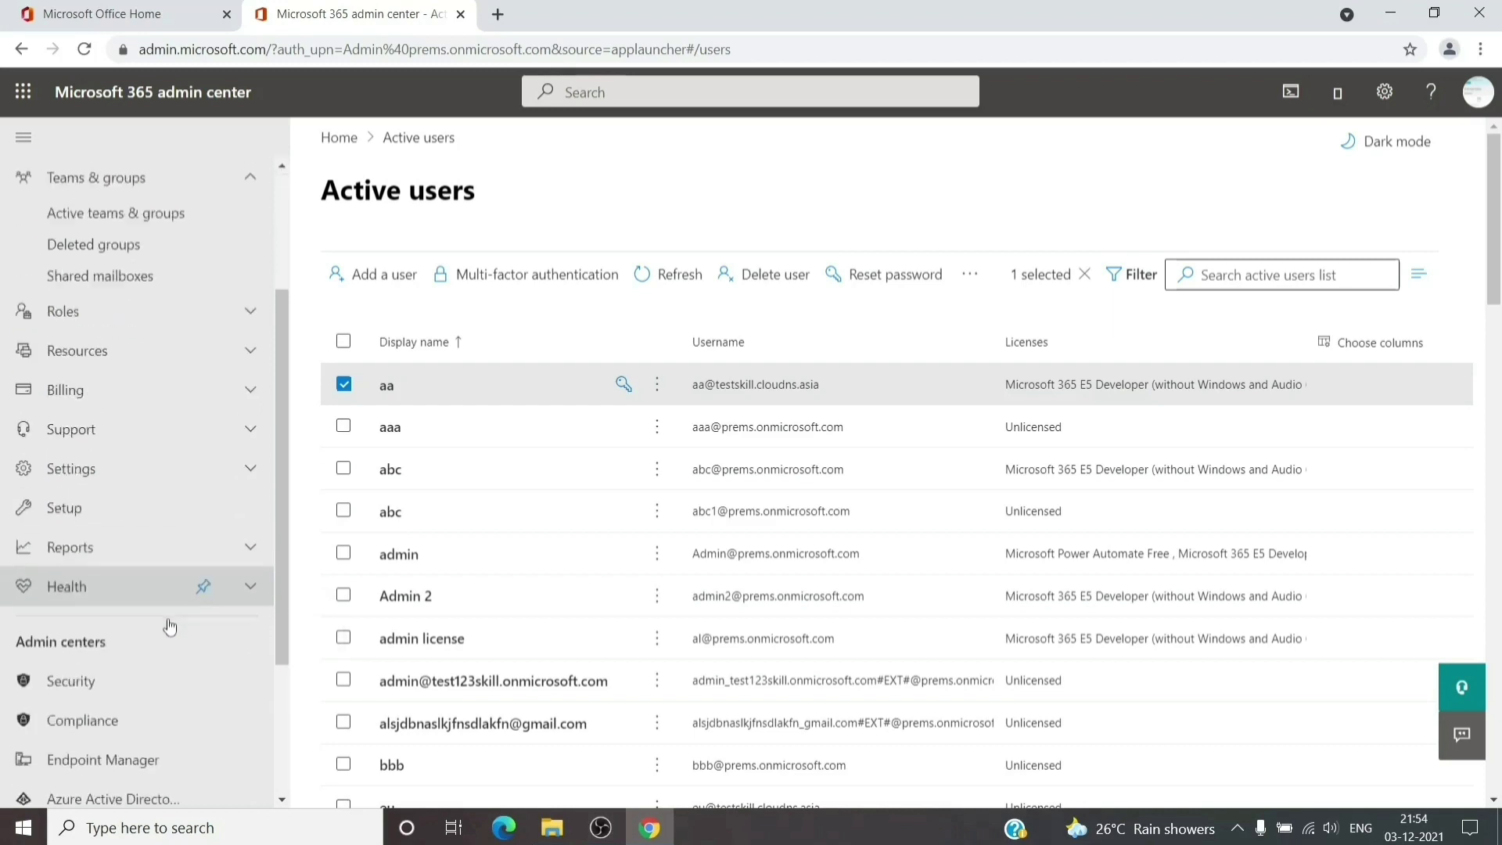
# Open the classic Exchange admin center and go to its mail flow rules list
pyautogui.click(116, 650)
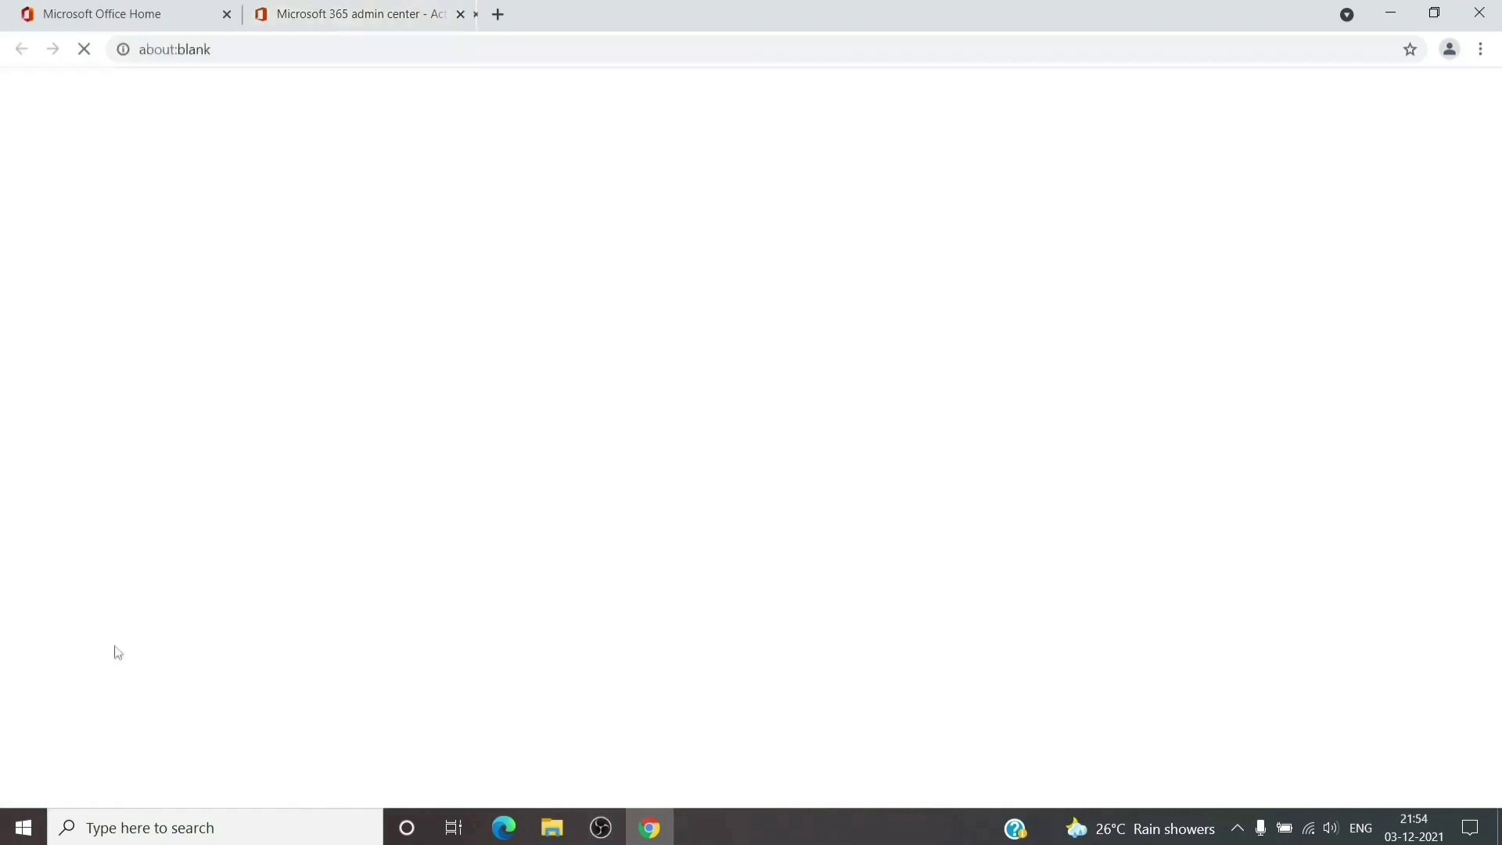
pyautogui.click(353, 14)
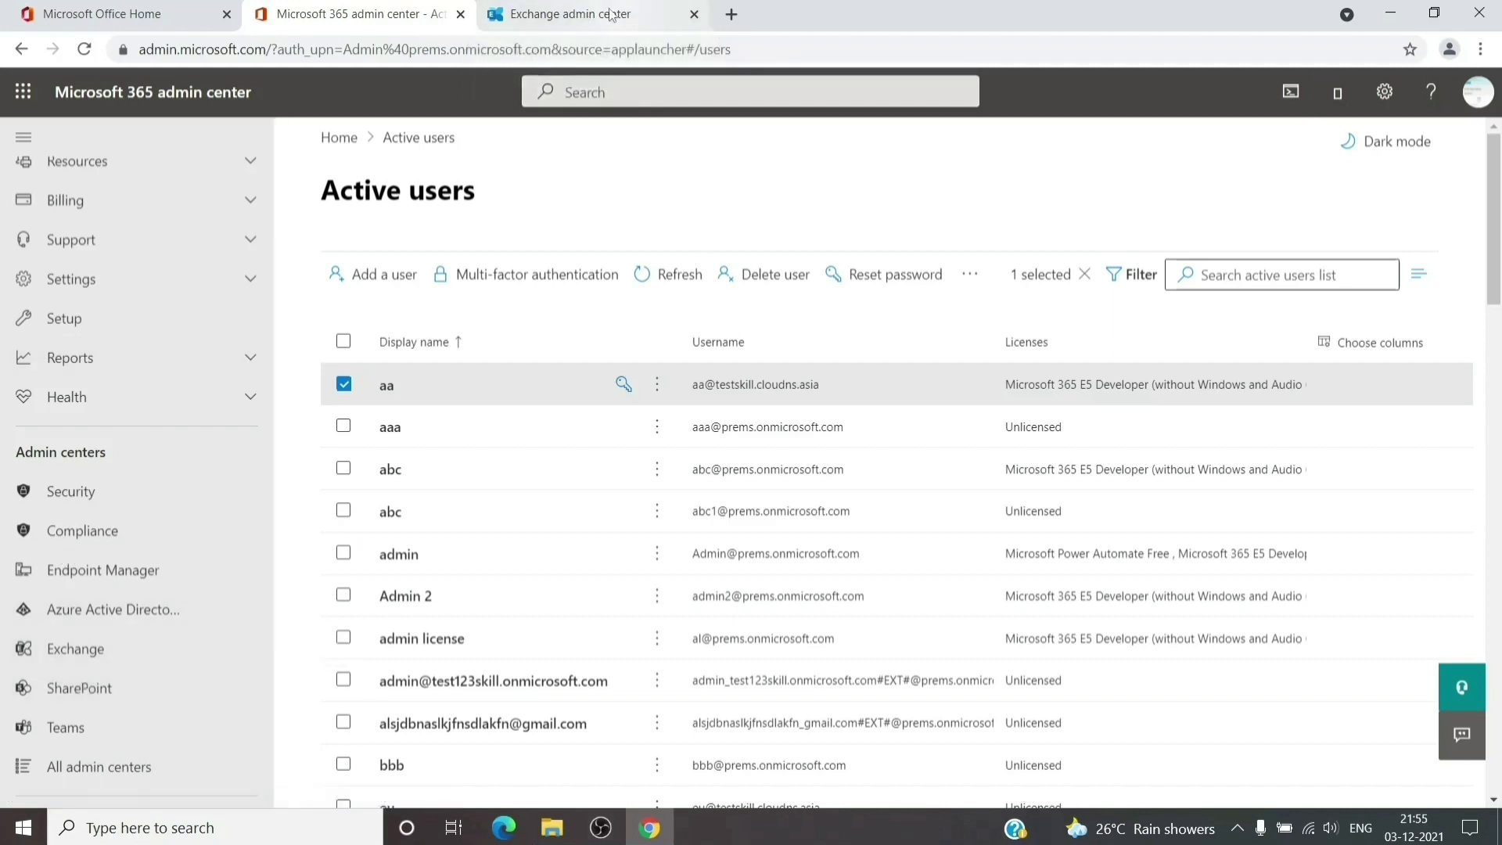
pyautogui.click(611, 15)
pyautogui.scroll(-1, 166, 468)
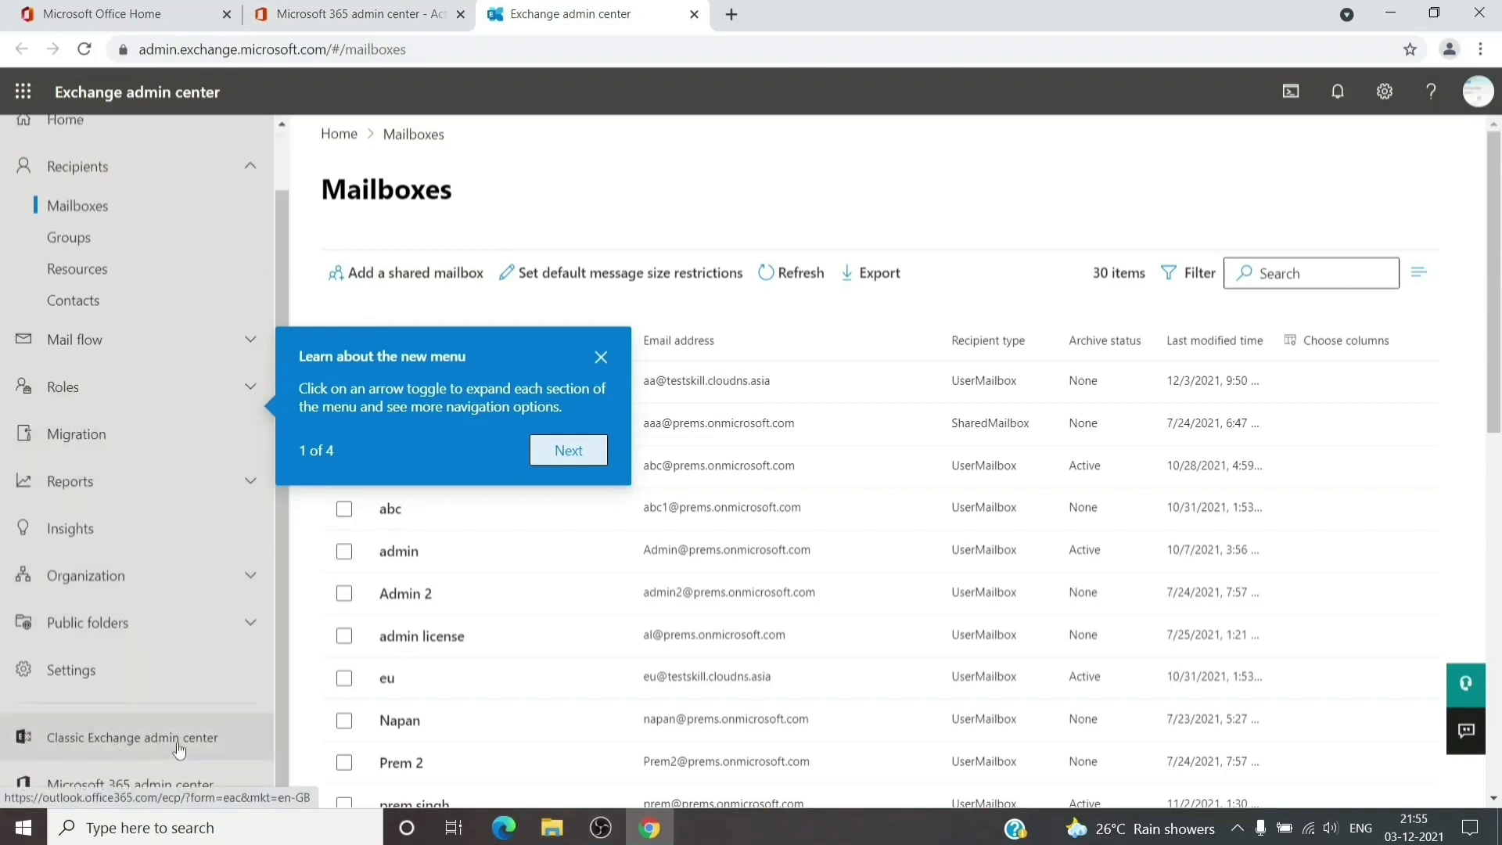
pyautogui.click(174, 748)
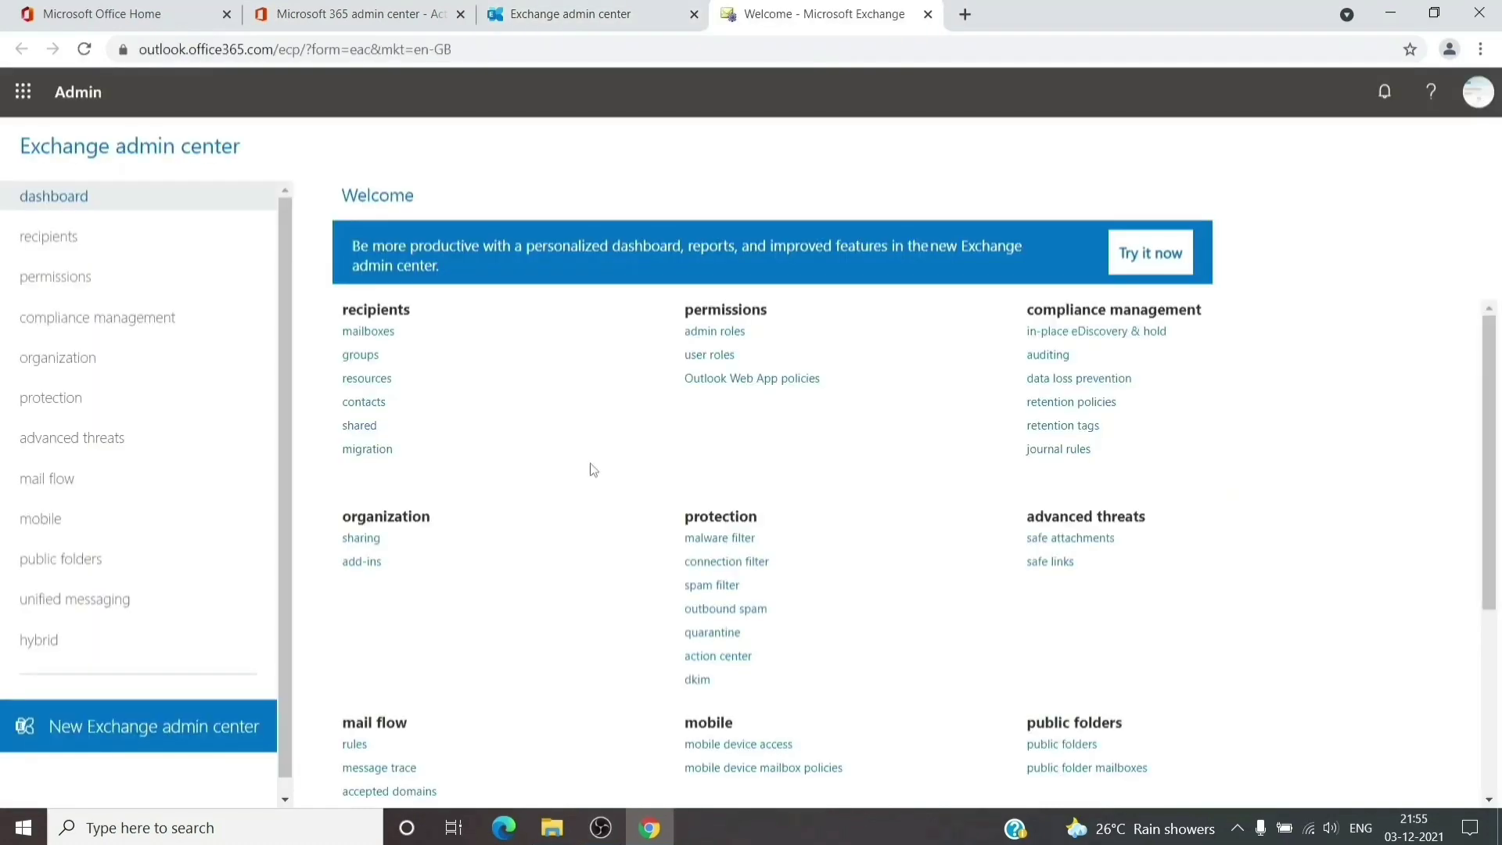
pyautogui.click(151, 477)
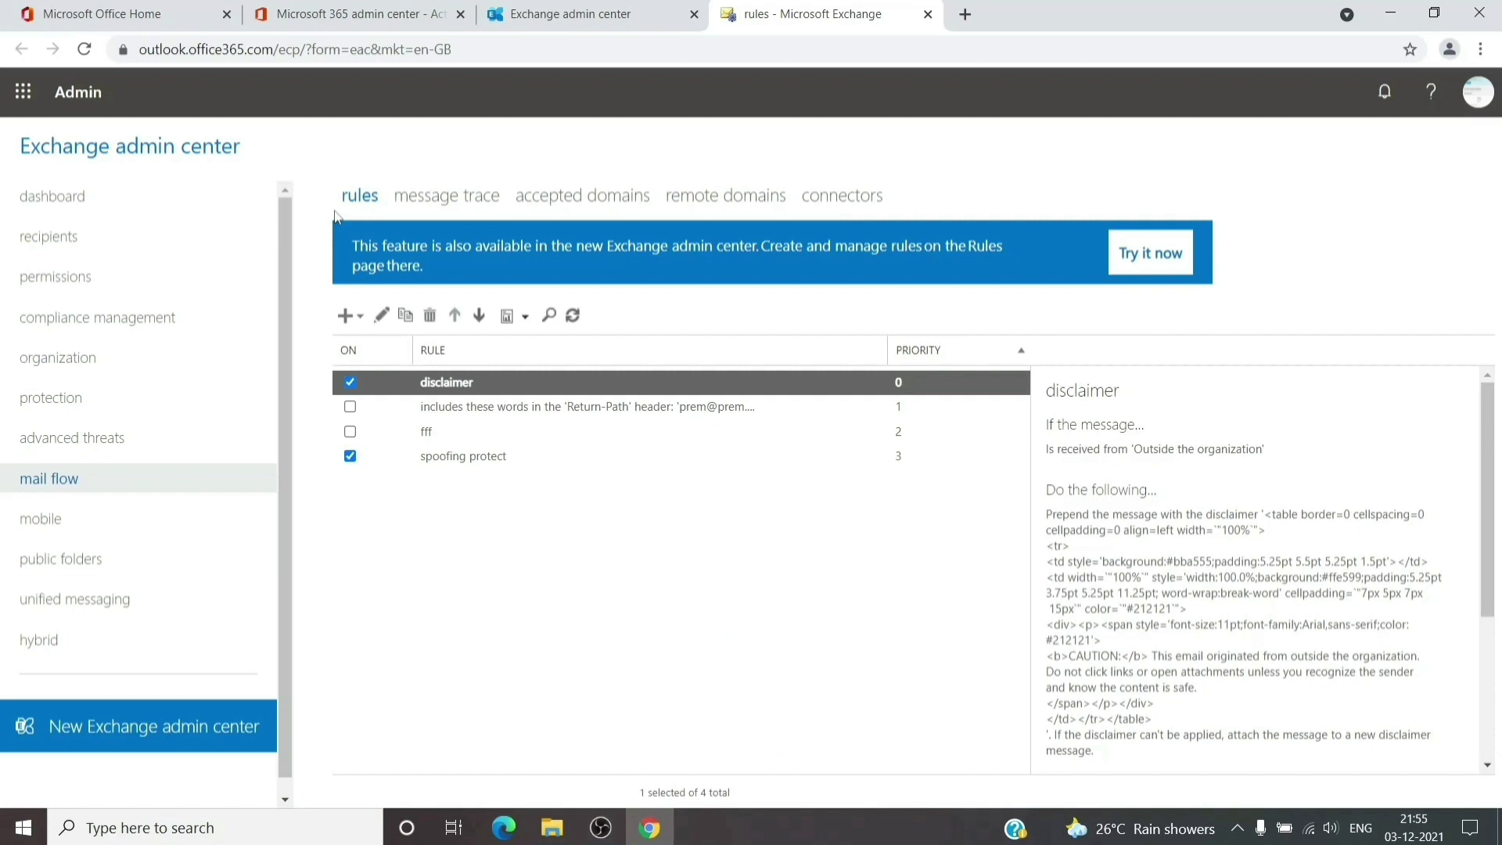
# Start a new mail flow rule named 'frwding' and show all its options
pyautogui.click(347, 316)
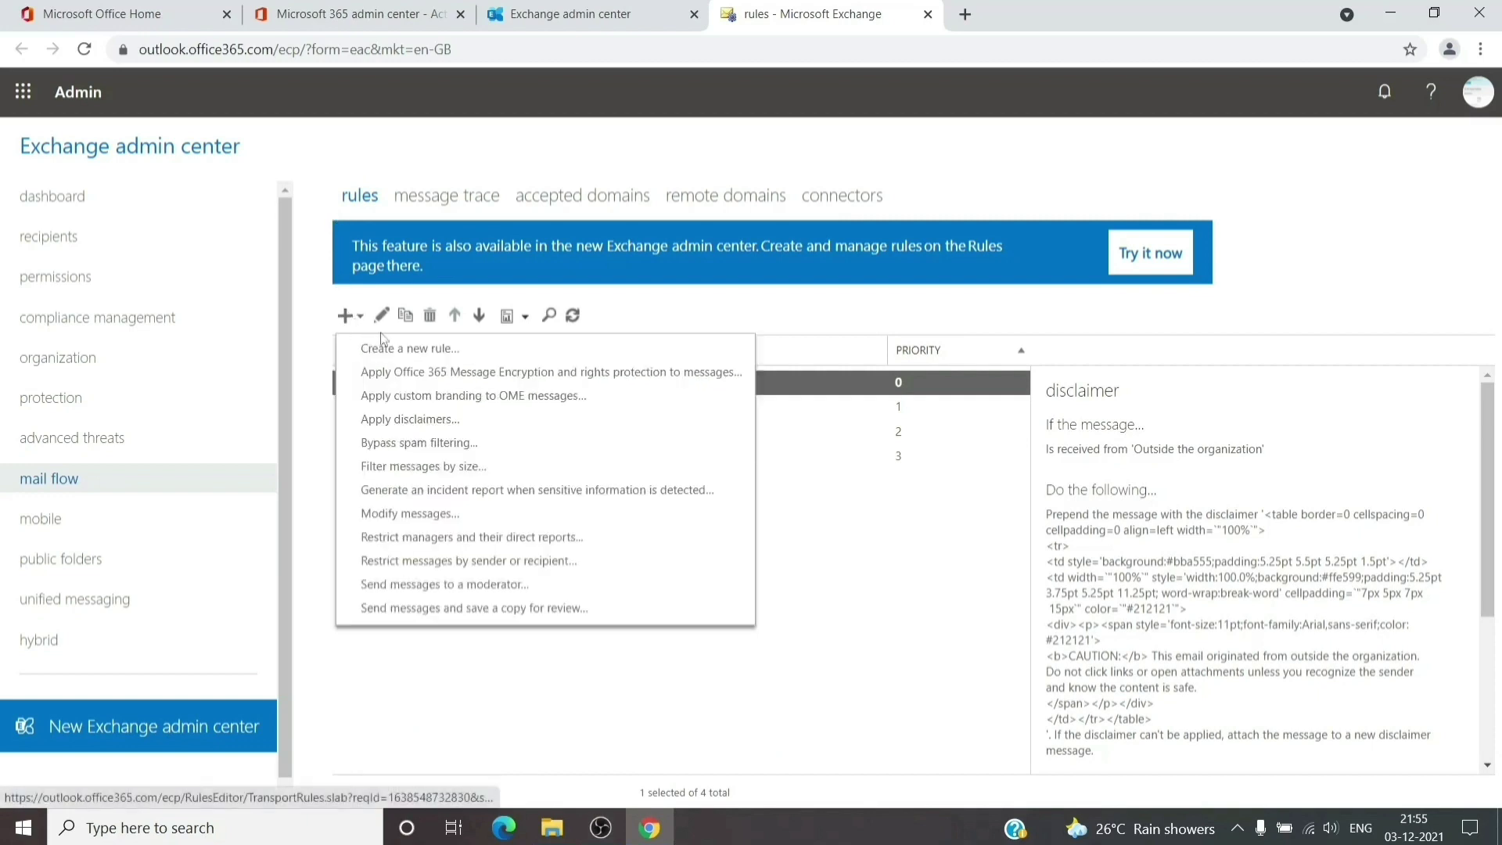
pyautogui.click(399, 349)
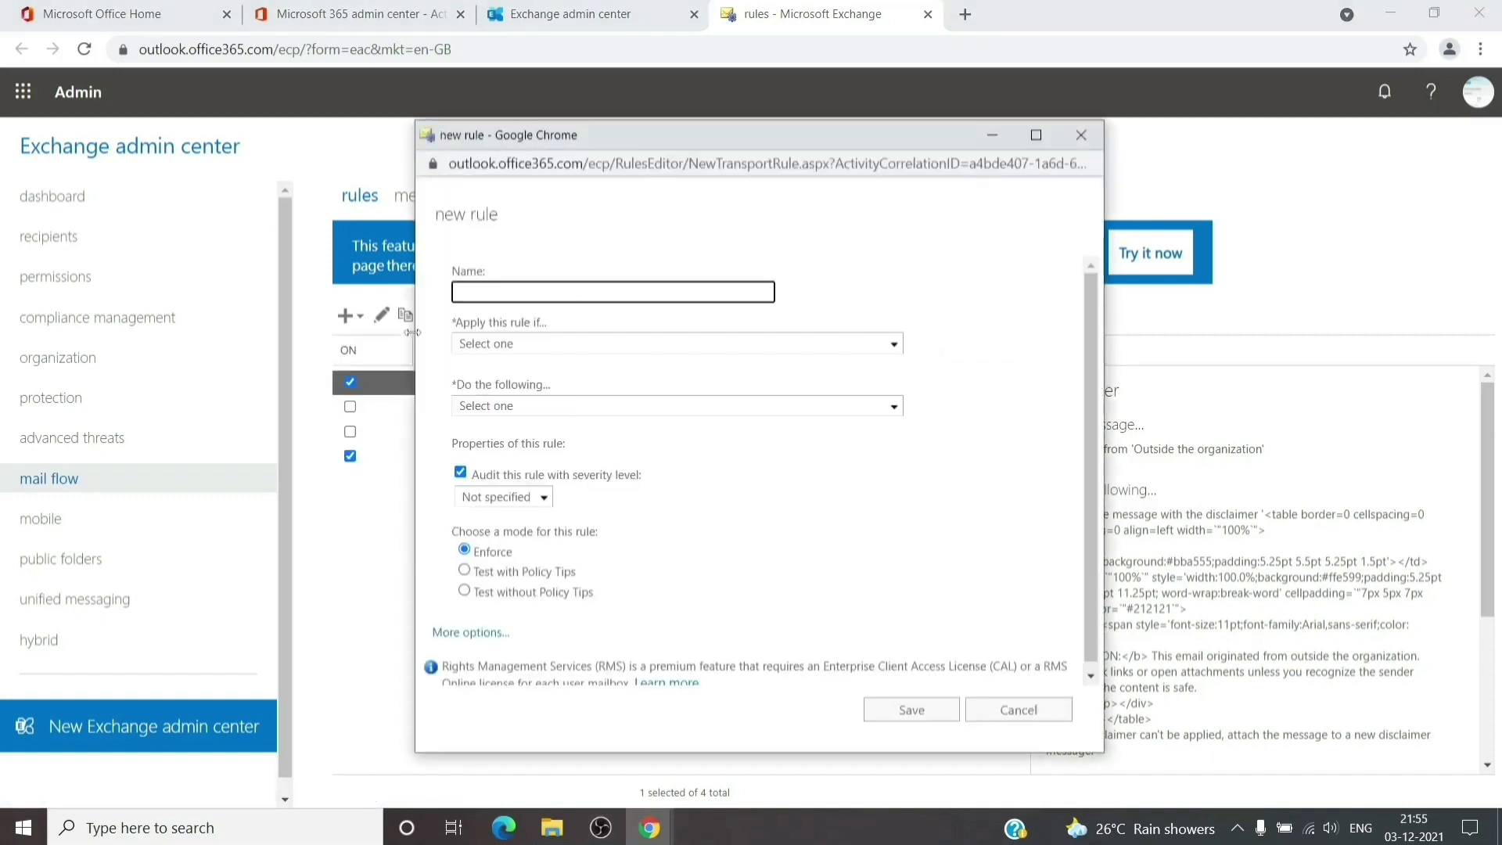
pyautogui.write('frding')
pyautogui.click(464, 292)
pyautogui.write('w')
pyautogui.click(468, 632)
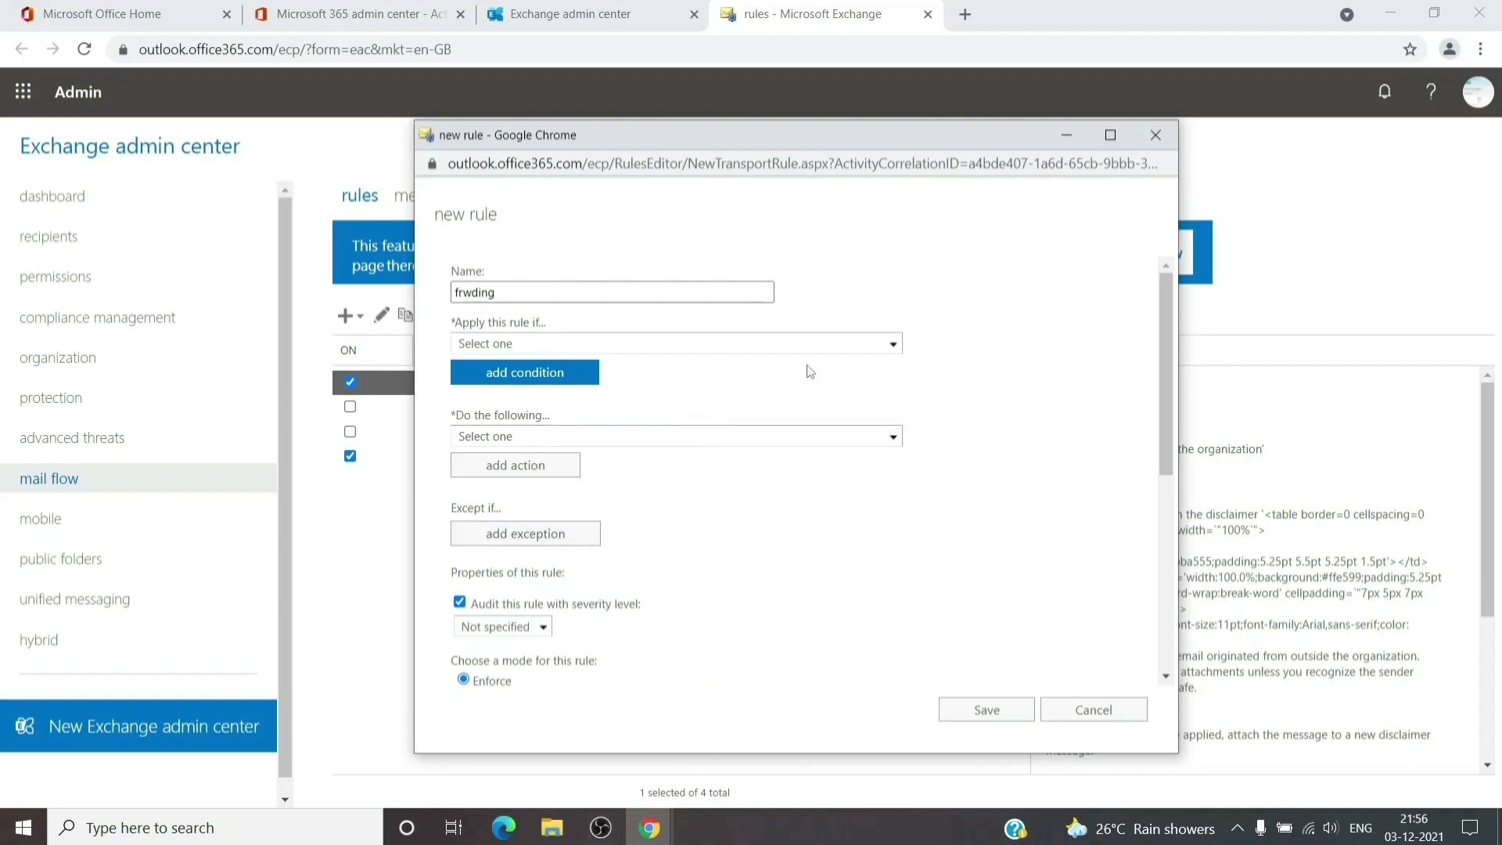
# Make the rule apply when the recipient is one chosen user's mailbox
pyautogui.click(877, 345)
pyautogui.click(876, 345)
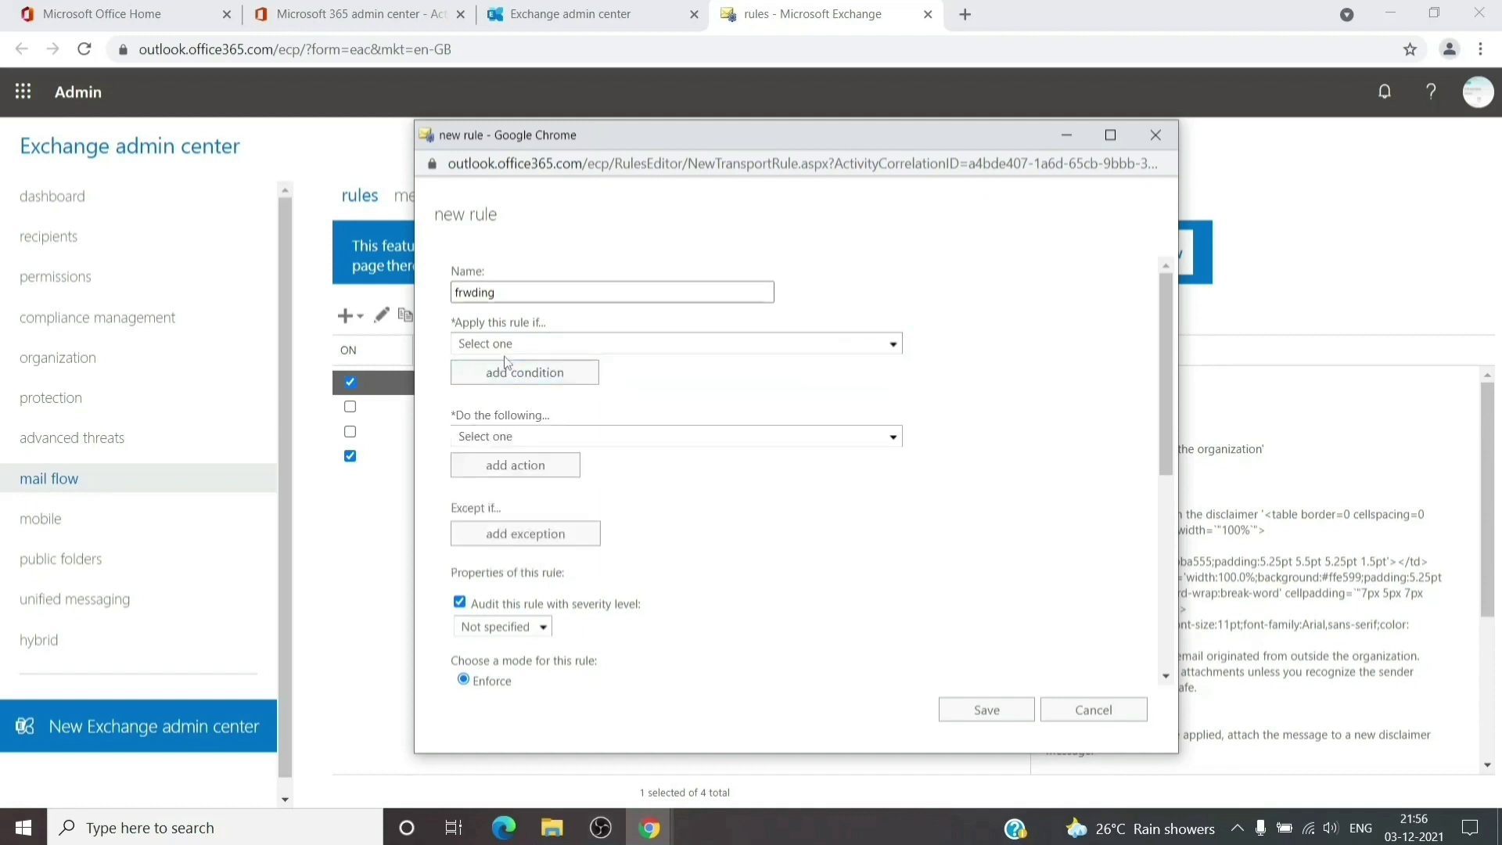
pyautogui.click(892, 343)
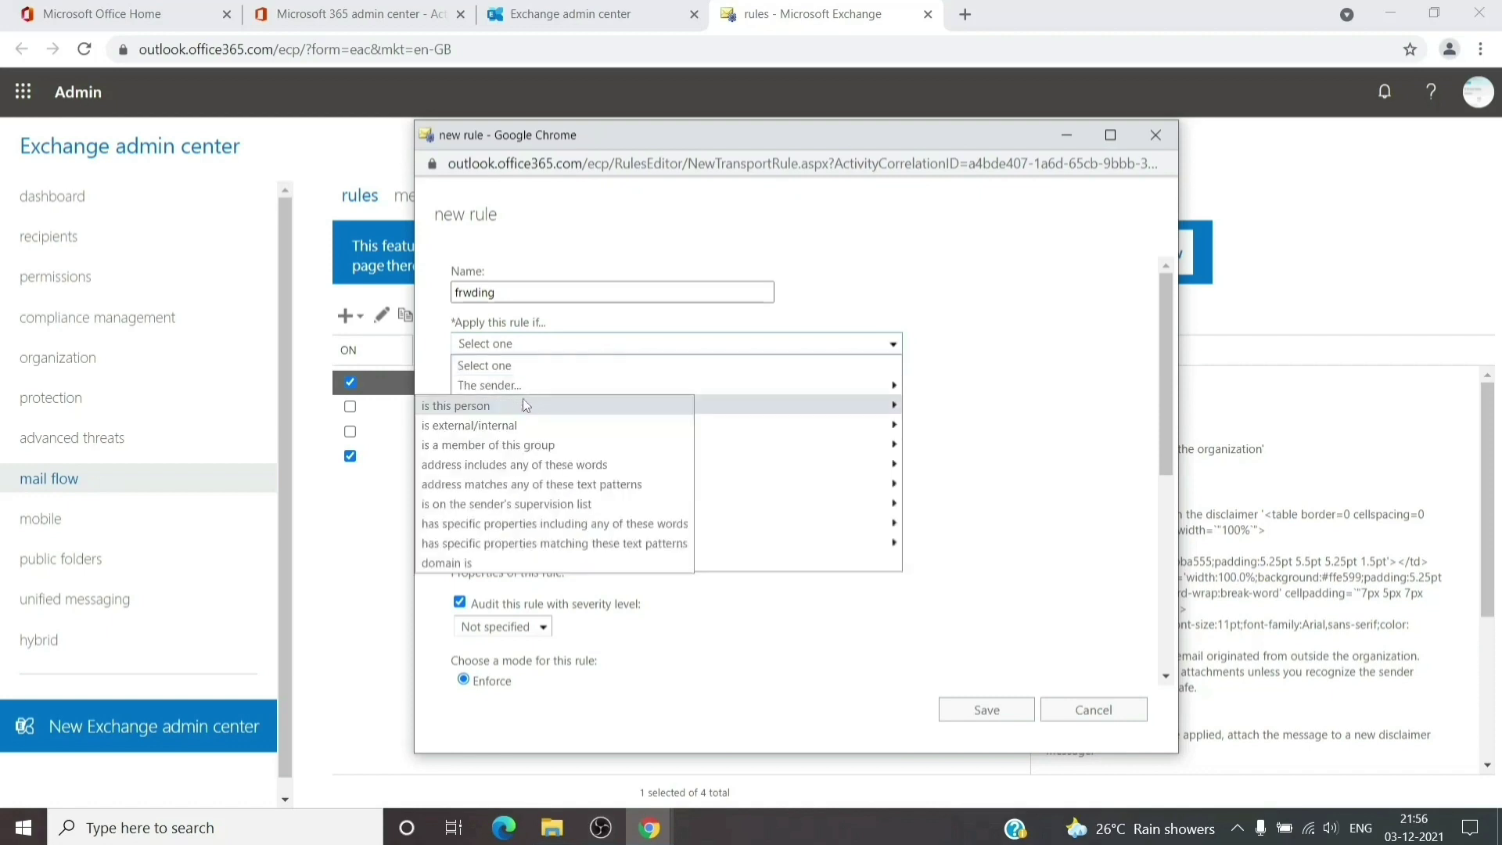
pyautogui.click(512, 405)
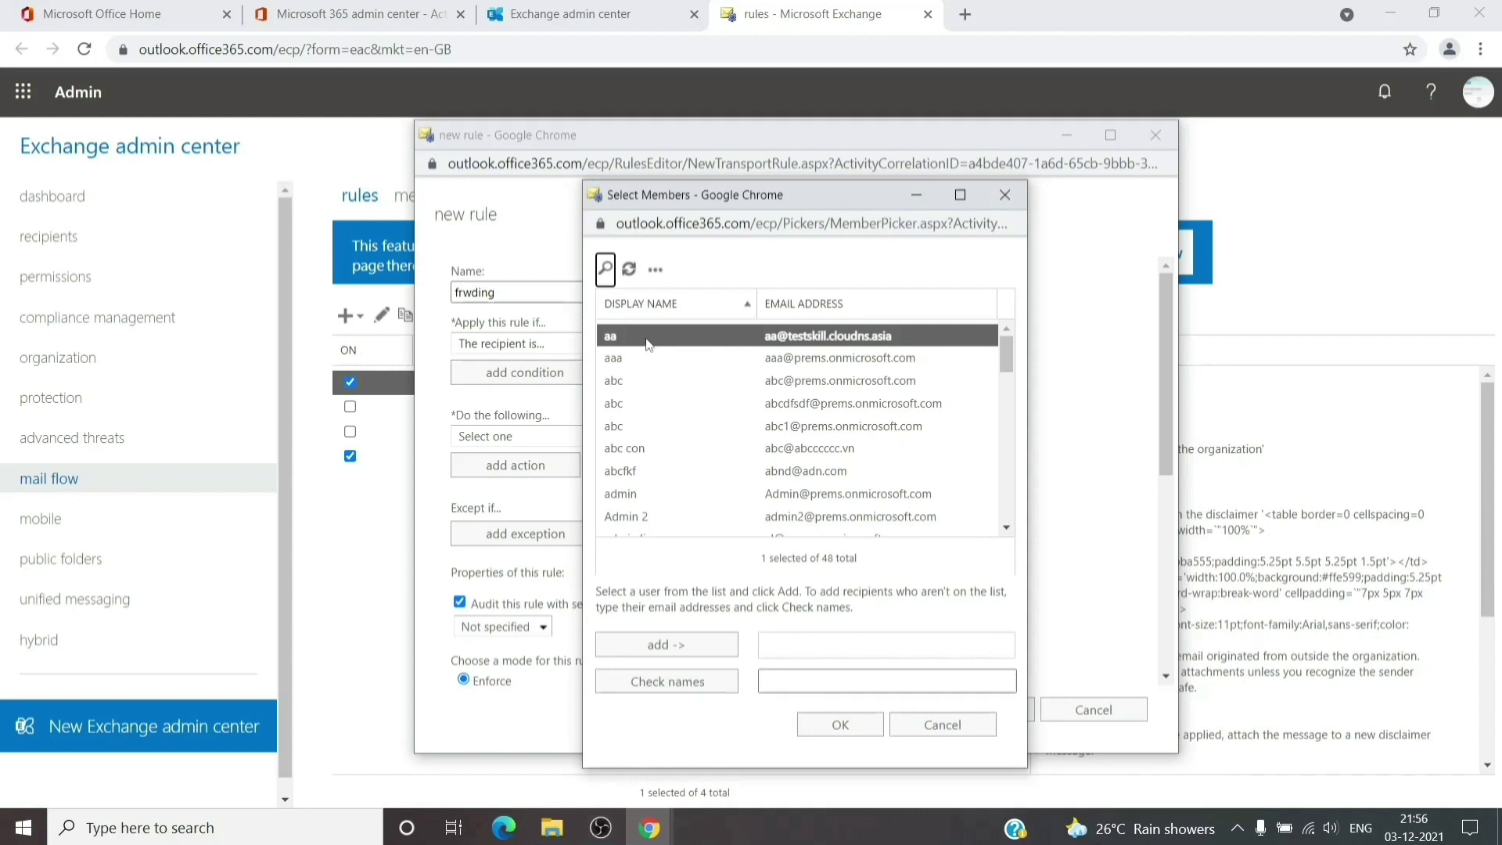
pyautogui.click(680, 648)
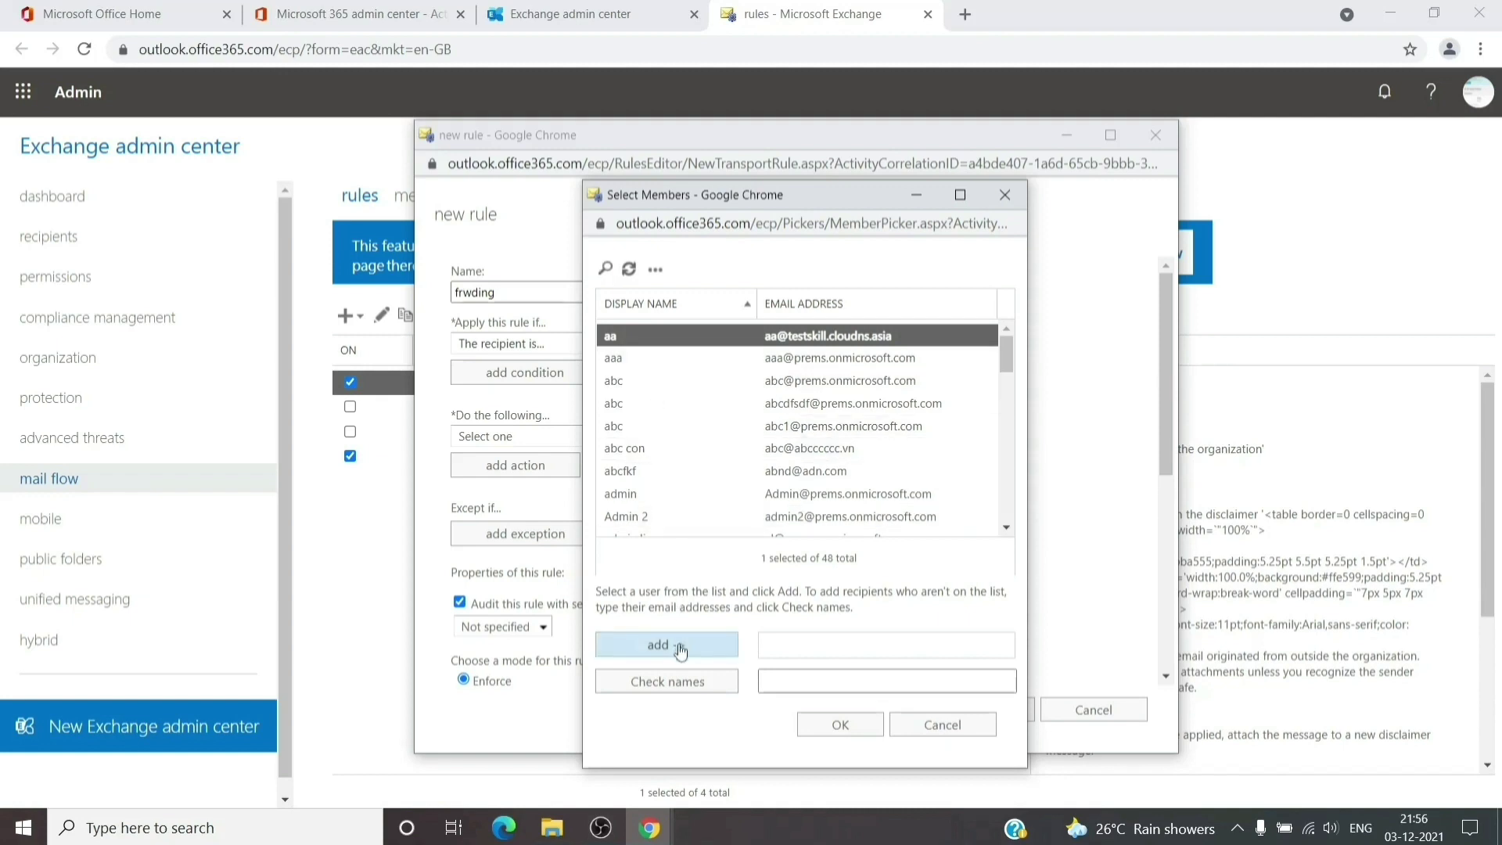
pyautogui.click(825, 726)
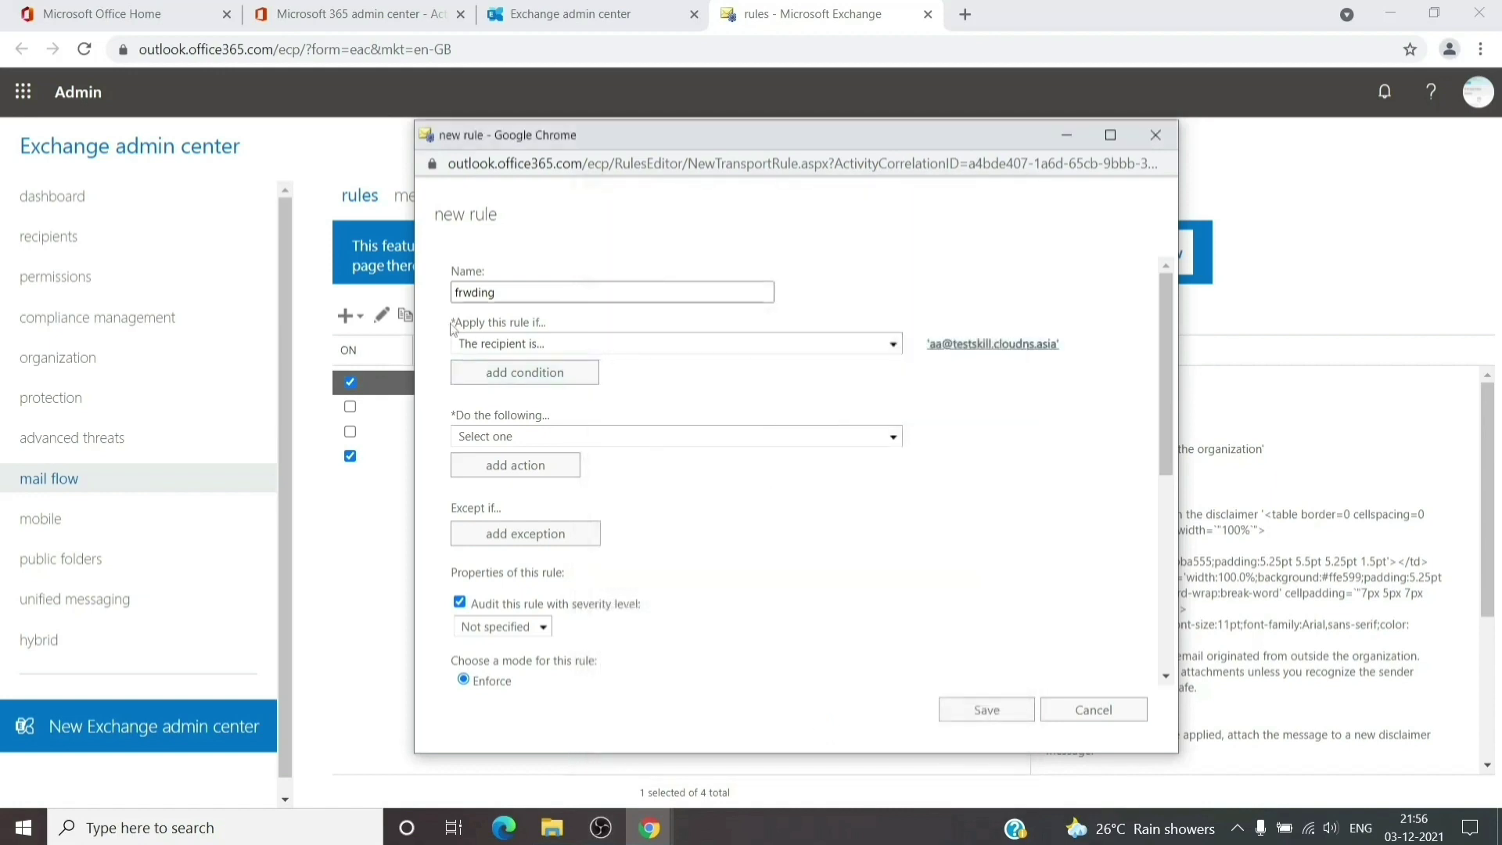
# Set the rule's action to Add recipients to the Bcc box
pyautogui.moveTo(454, 322); pyautogui.dragTo(554, 324)
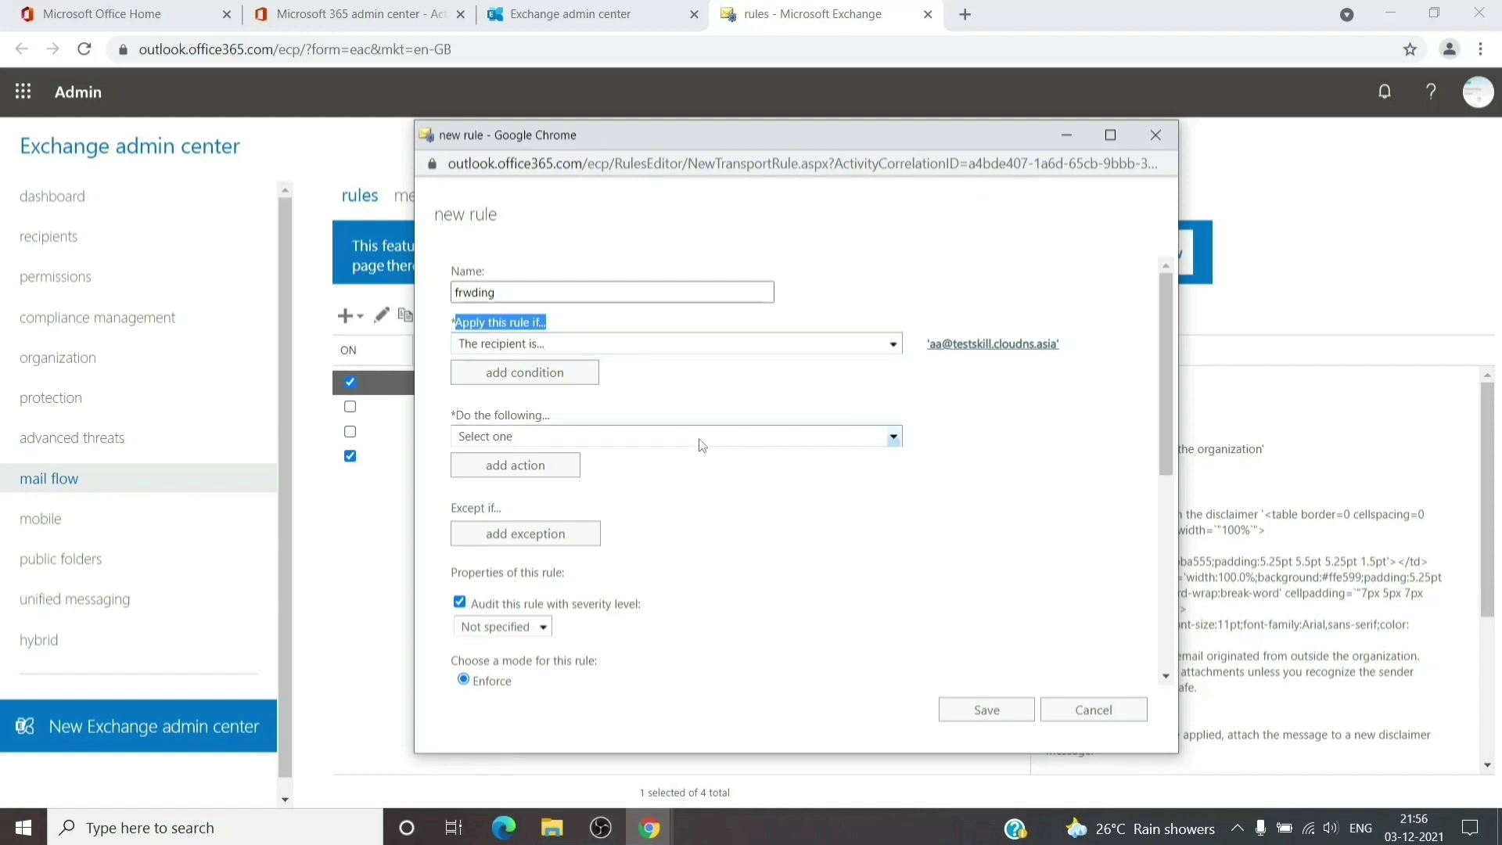
pyautogui.click(781, 476)
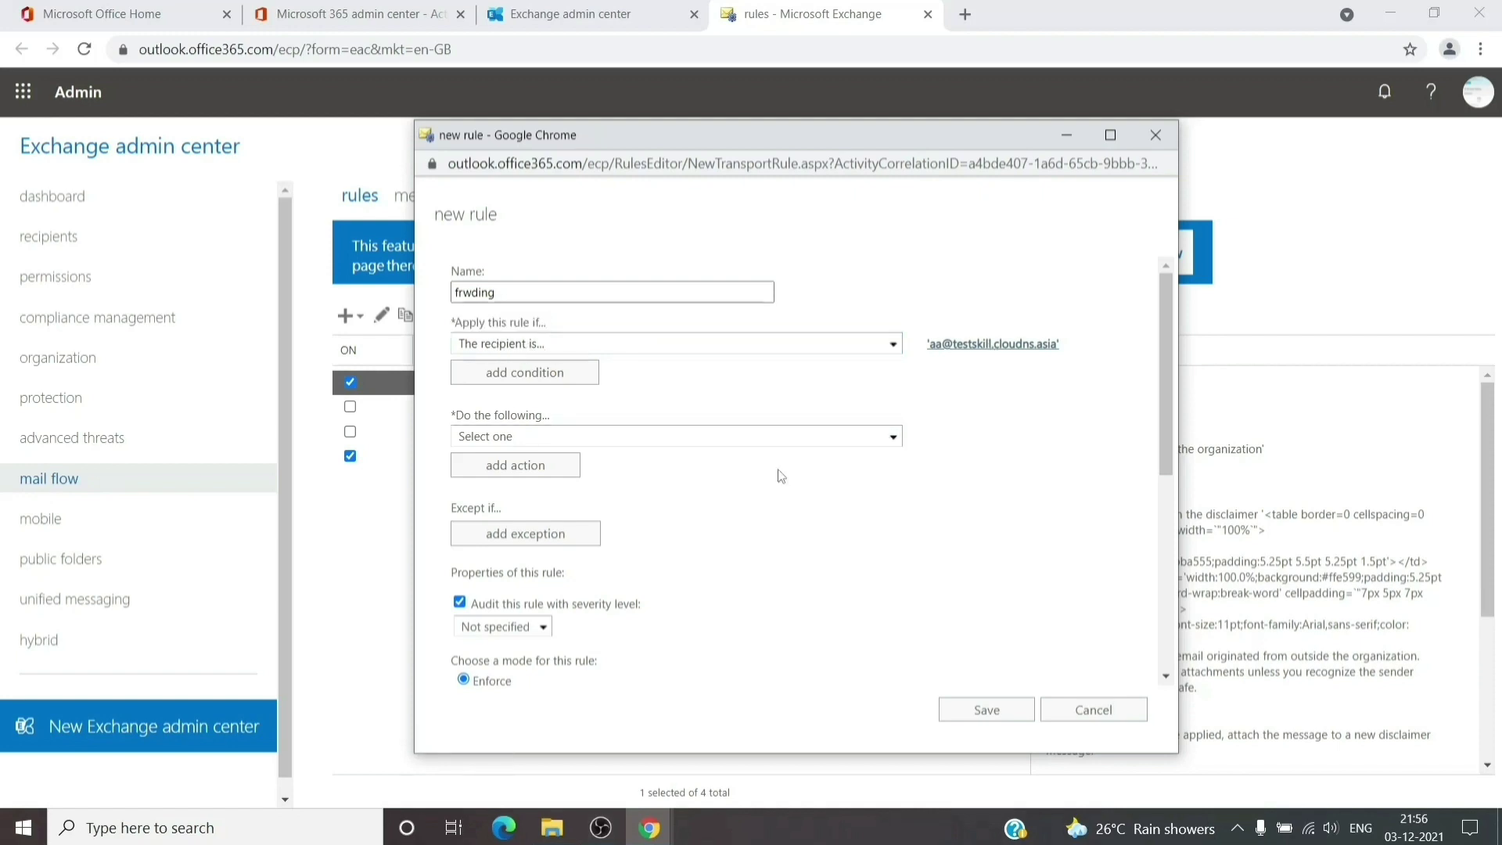
pyautogui.click(855, 438)
pyautogui.moveTo(722, 476)
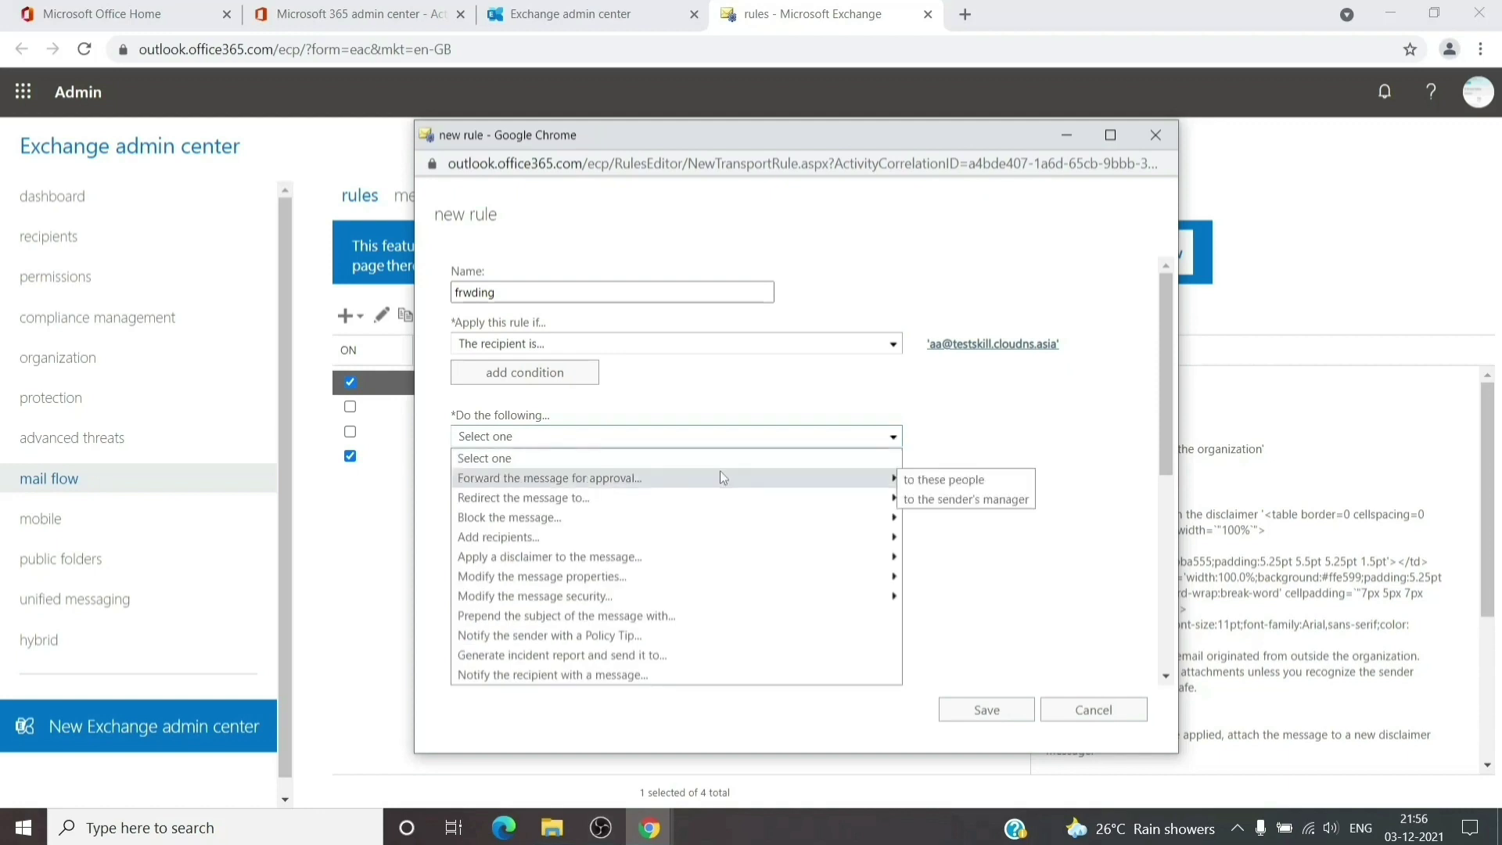
pyautogui.moveTo(607, 540)
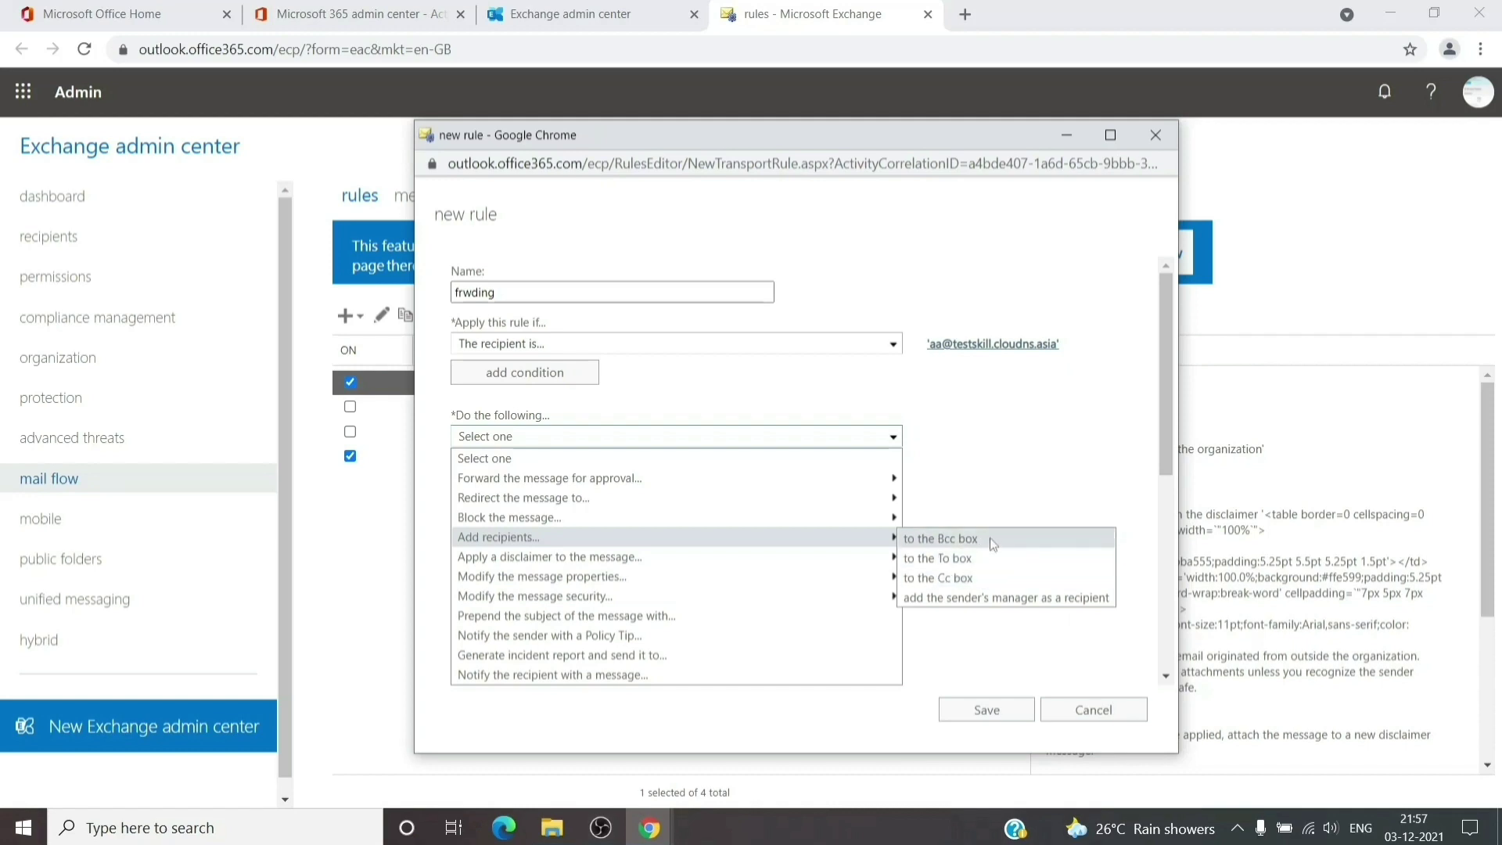
pyautogui.click(991, 540)
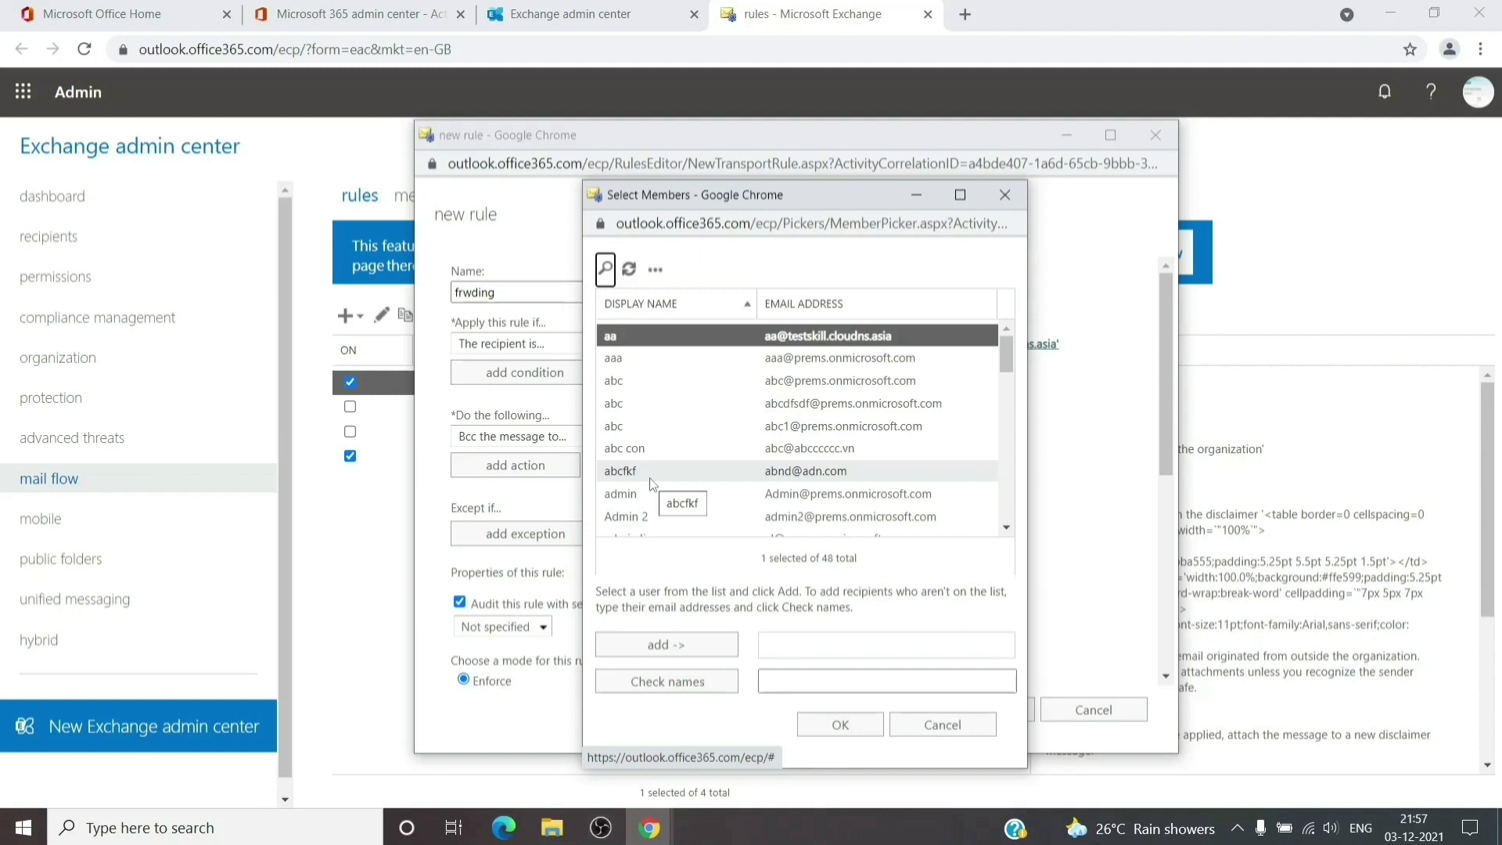
# Add the first external Bcc address and attempt a second one in Select Members
pyautogui.click(803, 686)
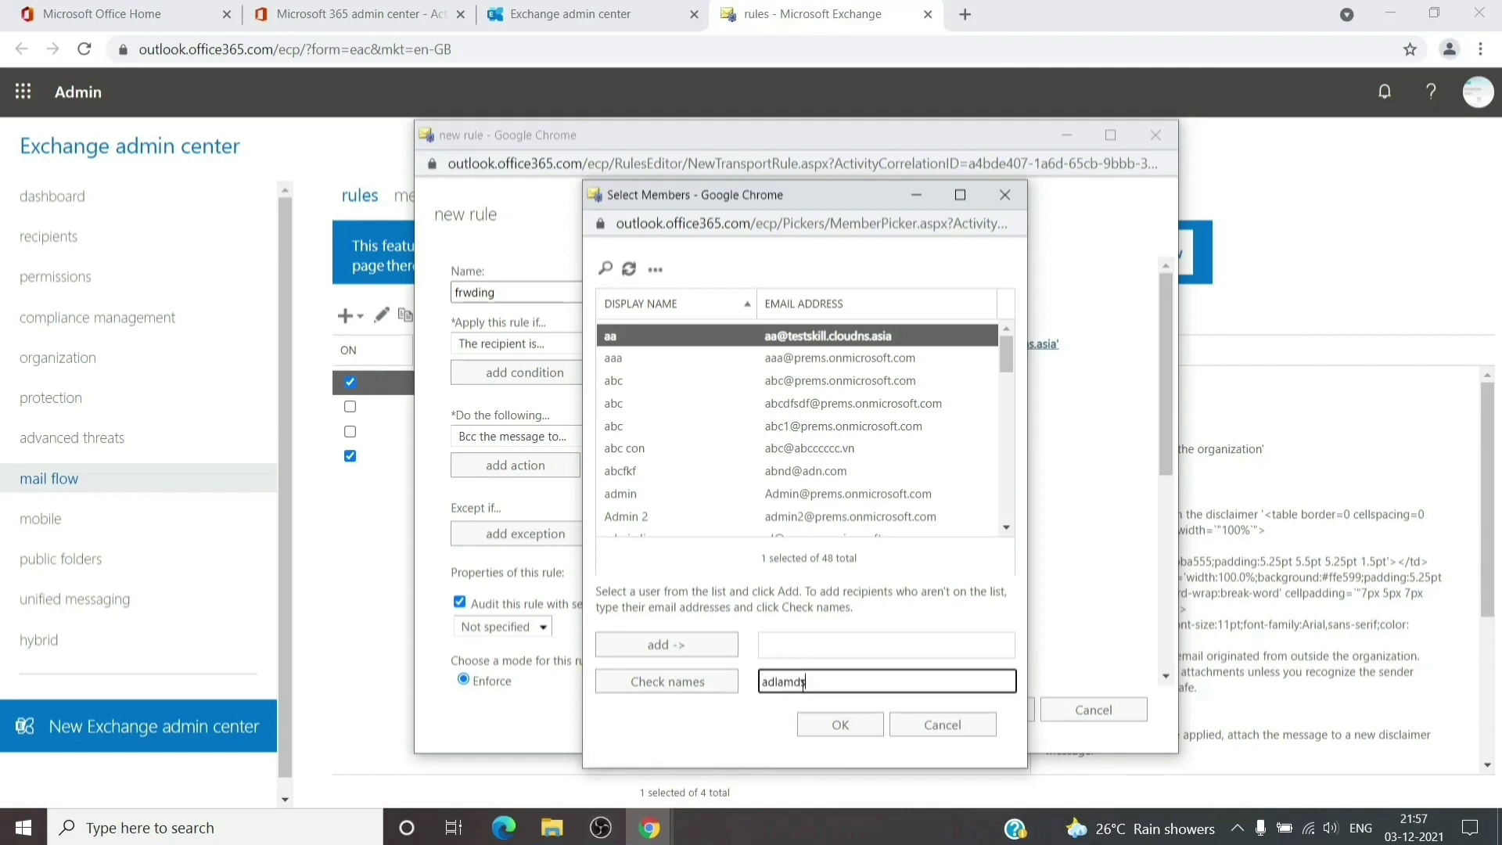
pyautogui.click(689, 686)
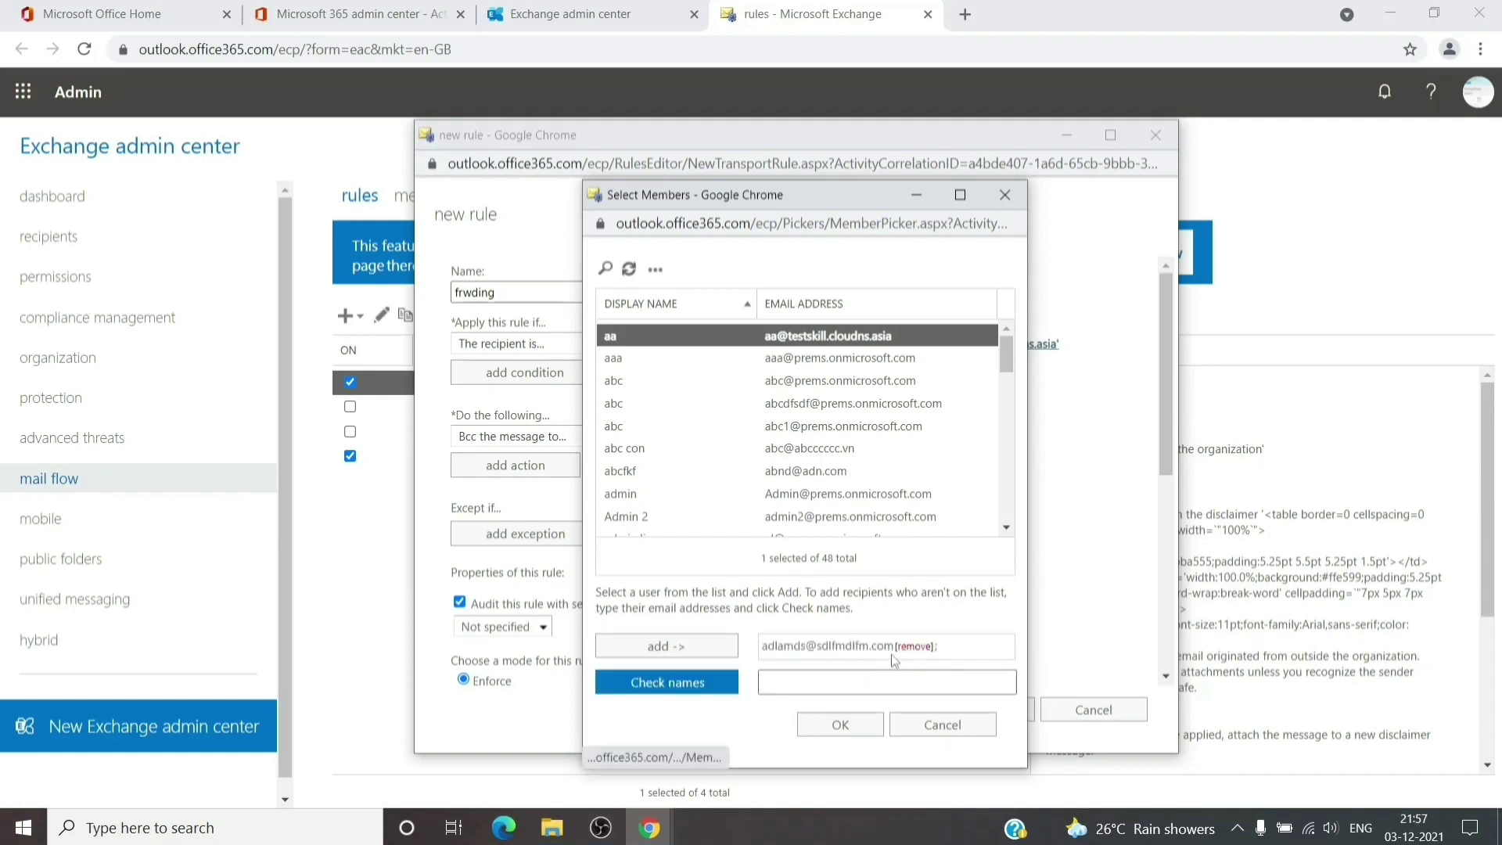
pyautogui.click(861, 678)
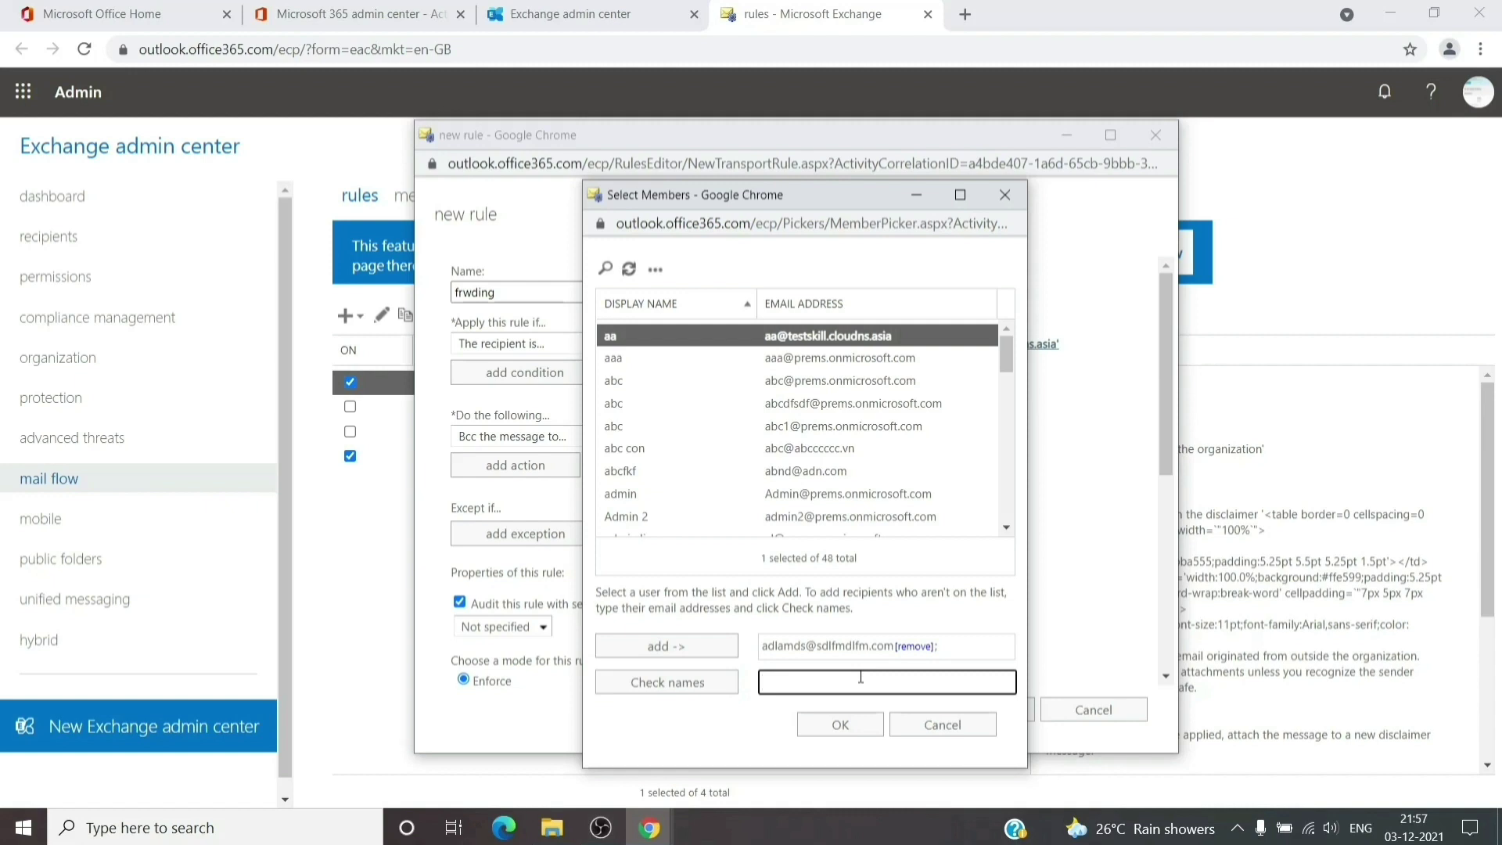
pyautogui.write('sfkmslfdkn@sld;fmd')
pyautogui.press('BackSpace')
pyautogui.press('BackSpace')
pyautogui.press('BackSpace')
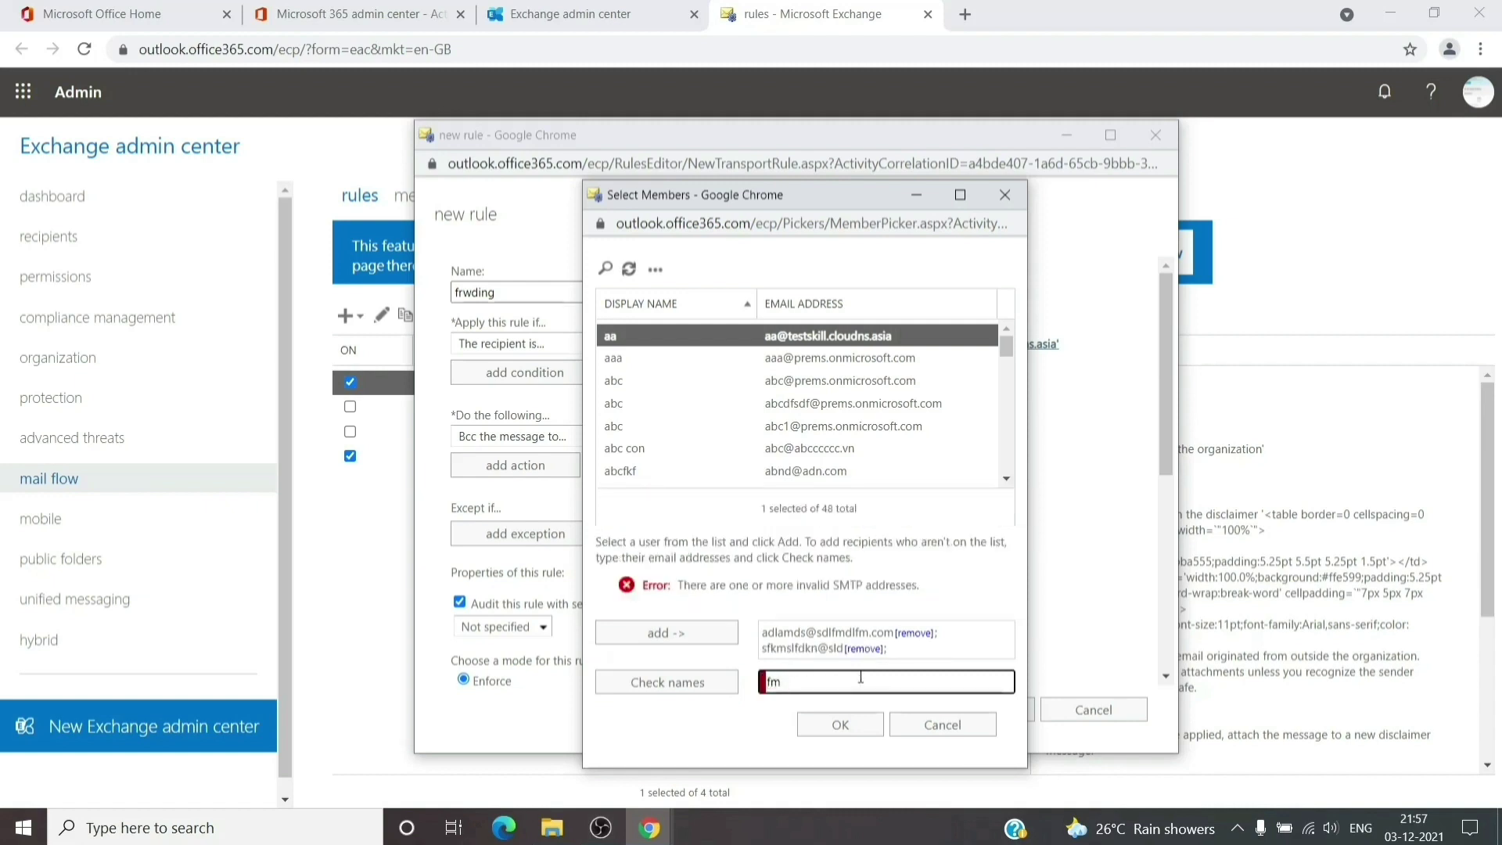
pyautogui.write('skfdlndsklfn@dflms;df')
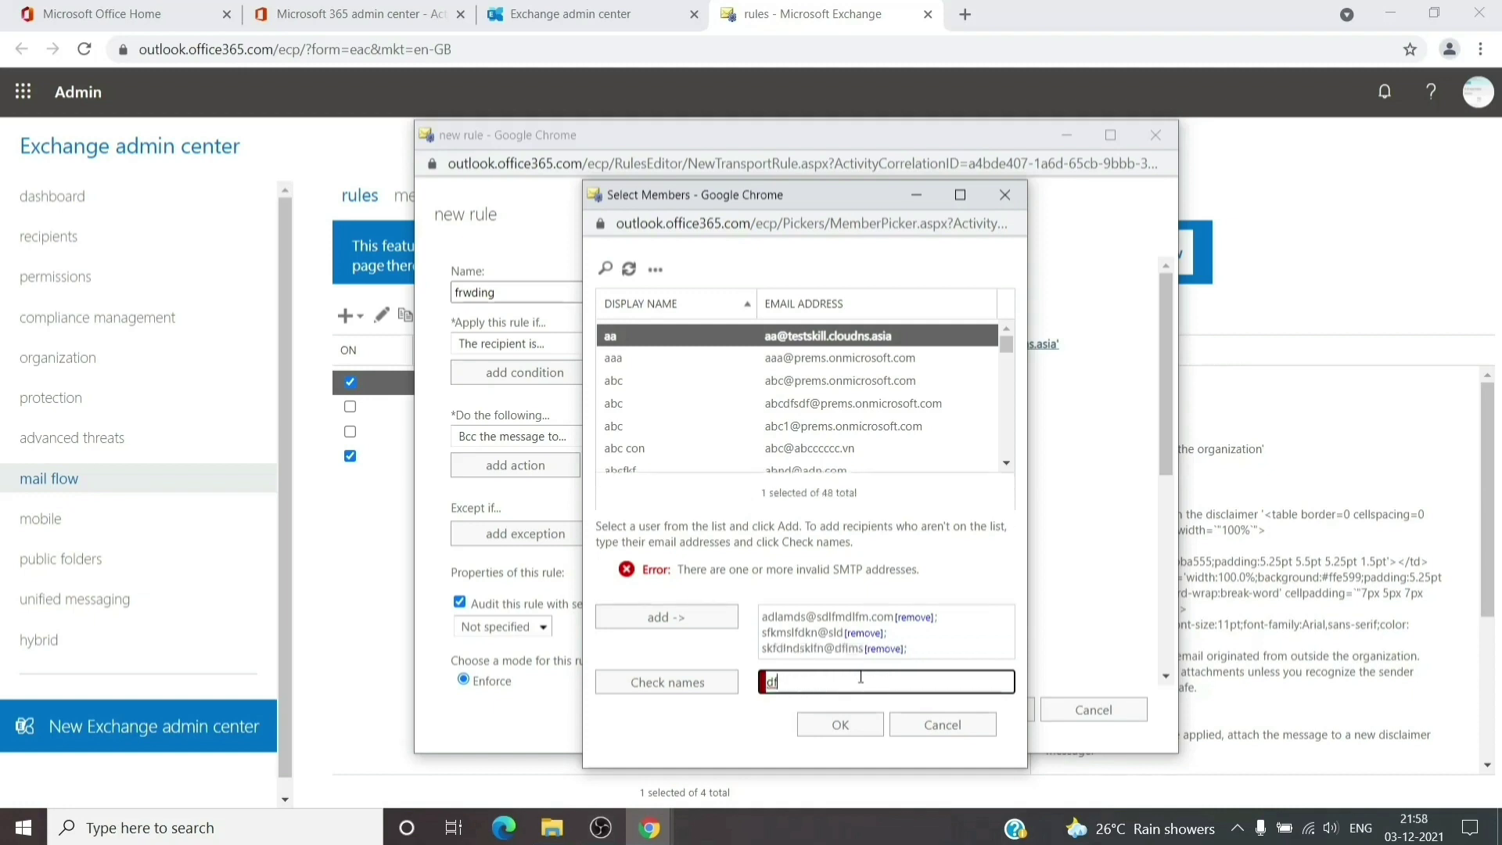
pyautogui.press('BackSpace')
pyautogui.press('BackSpace')
# Remove the invalid entries, add the second external address, and confirm both Bcc recipients
pyautogui.click(900, 650)
pyautogui.click(875, 648)
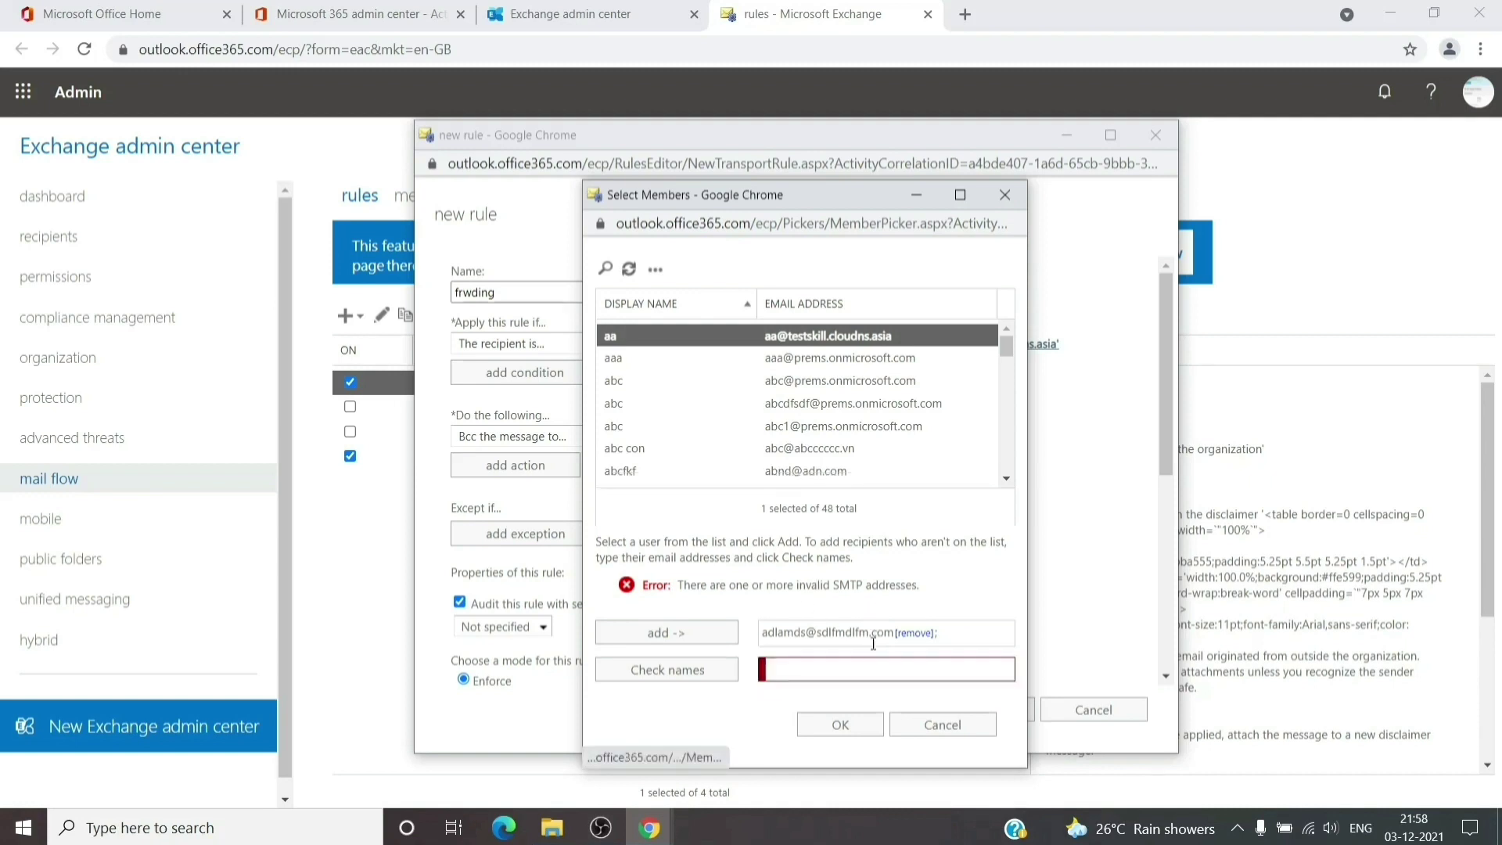
pyautogui.click(837, 681)
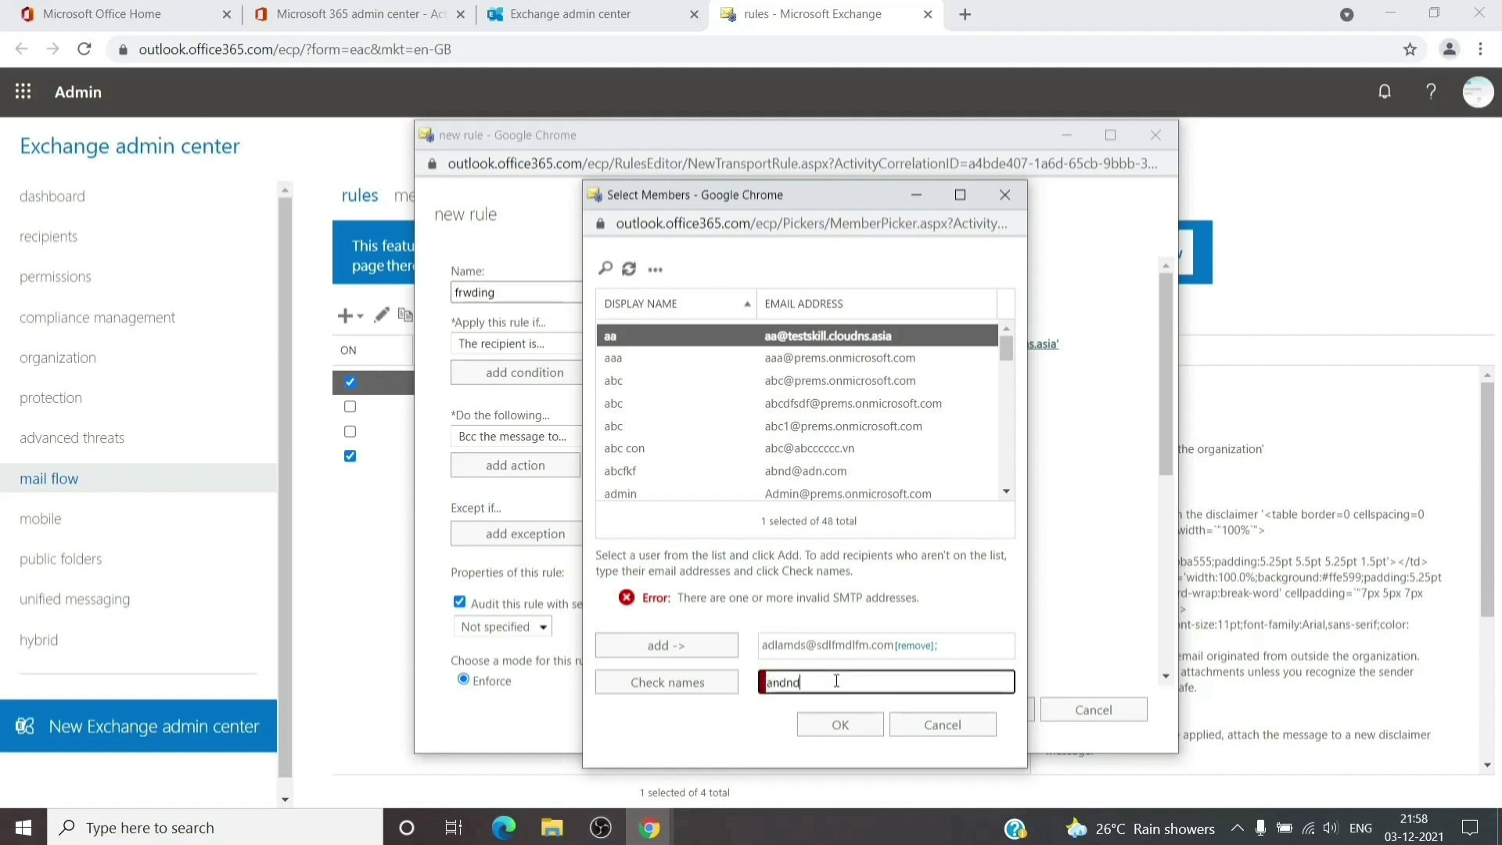
pyautogui.click(684, 684)
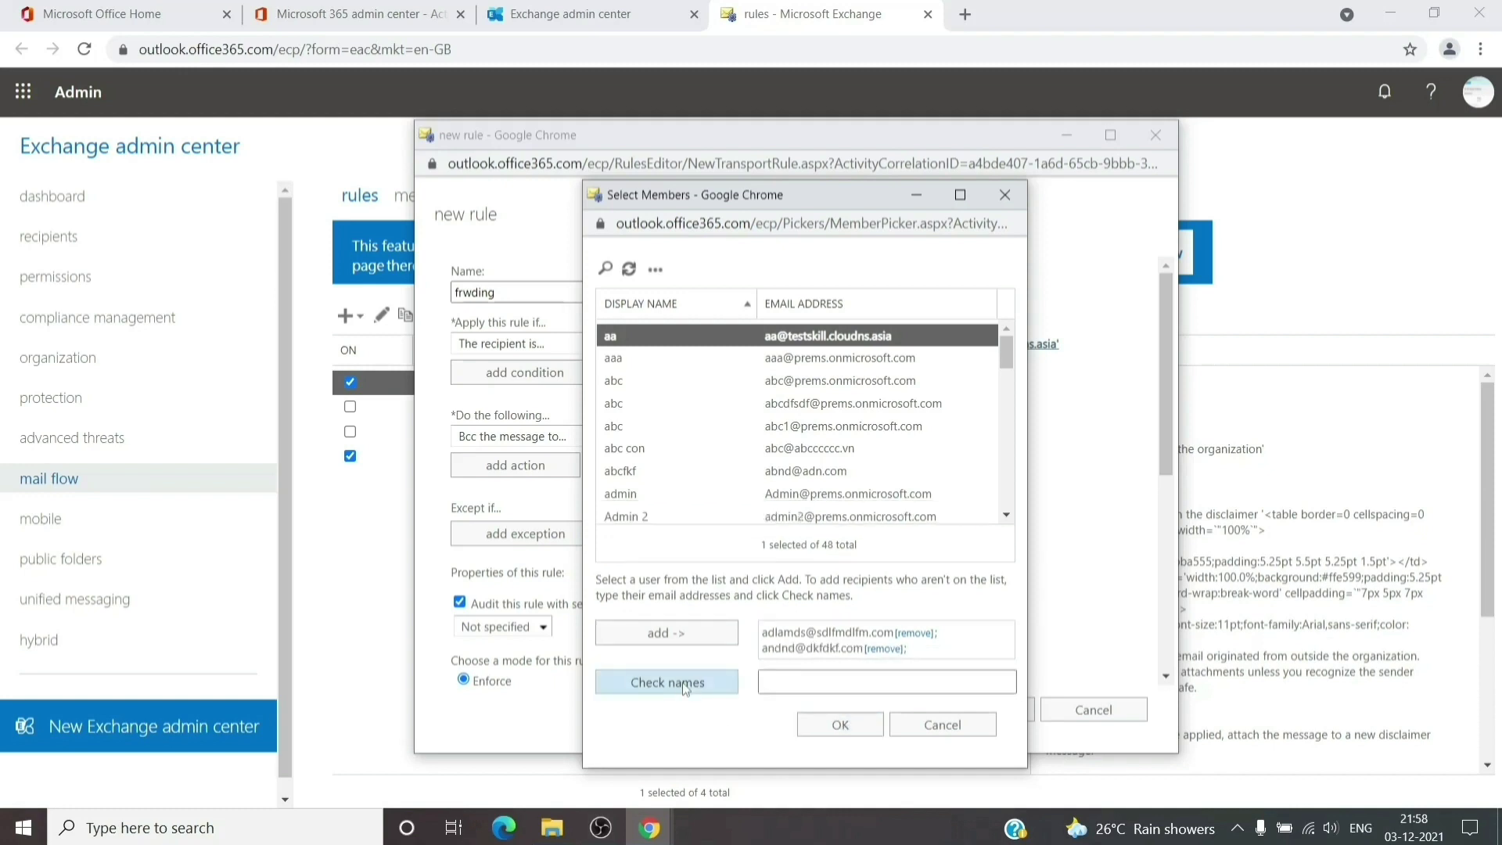
pyautogui.click(841, 724)
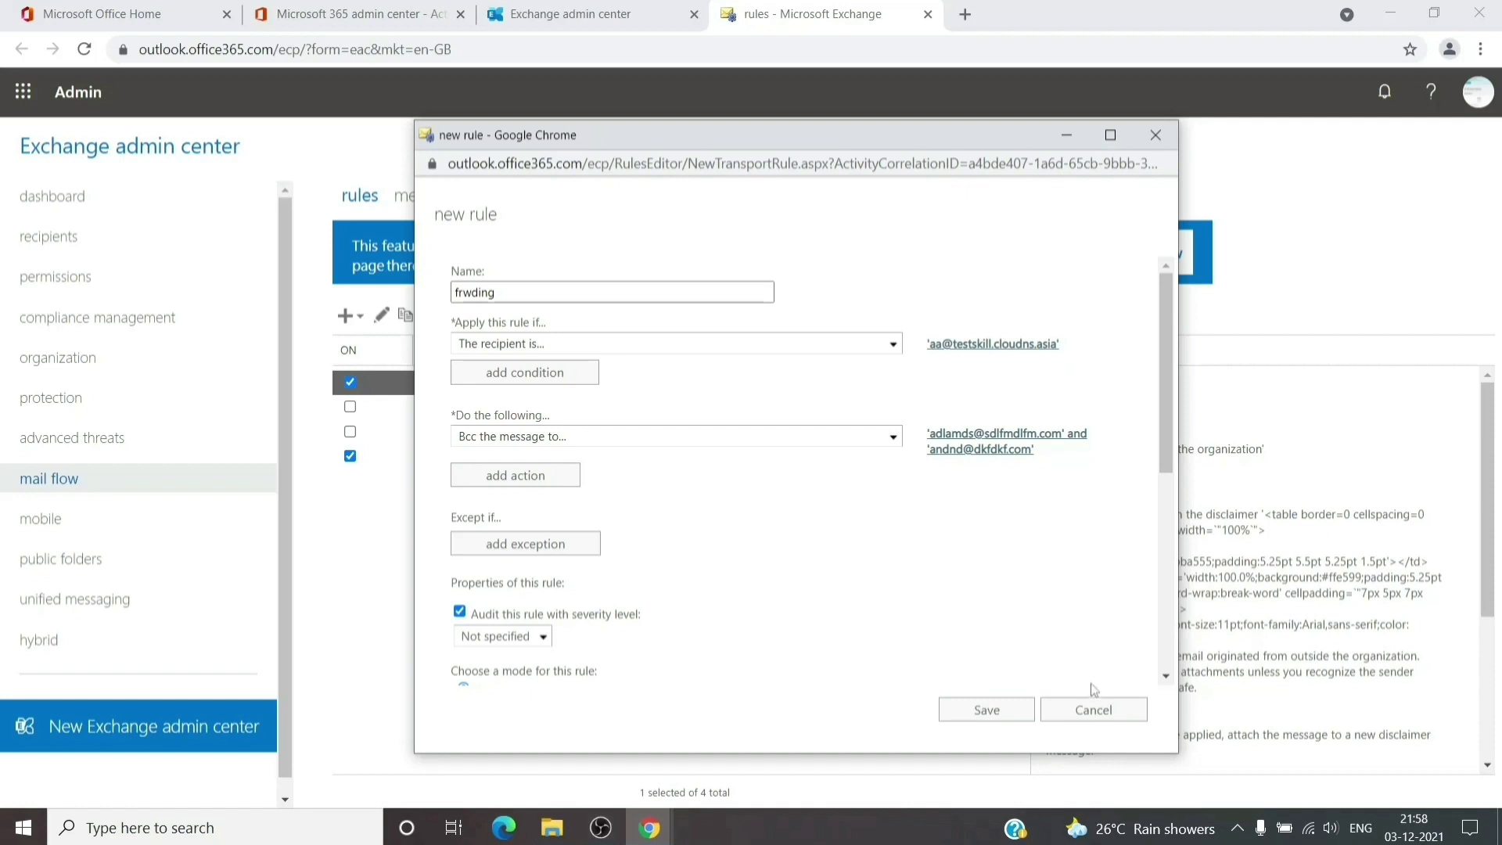
# Save the frwding Bcc rule and switch it on at priority 4 in the rules list
pyautogui.click(982, 712)
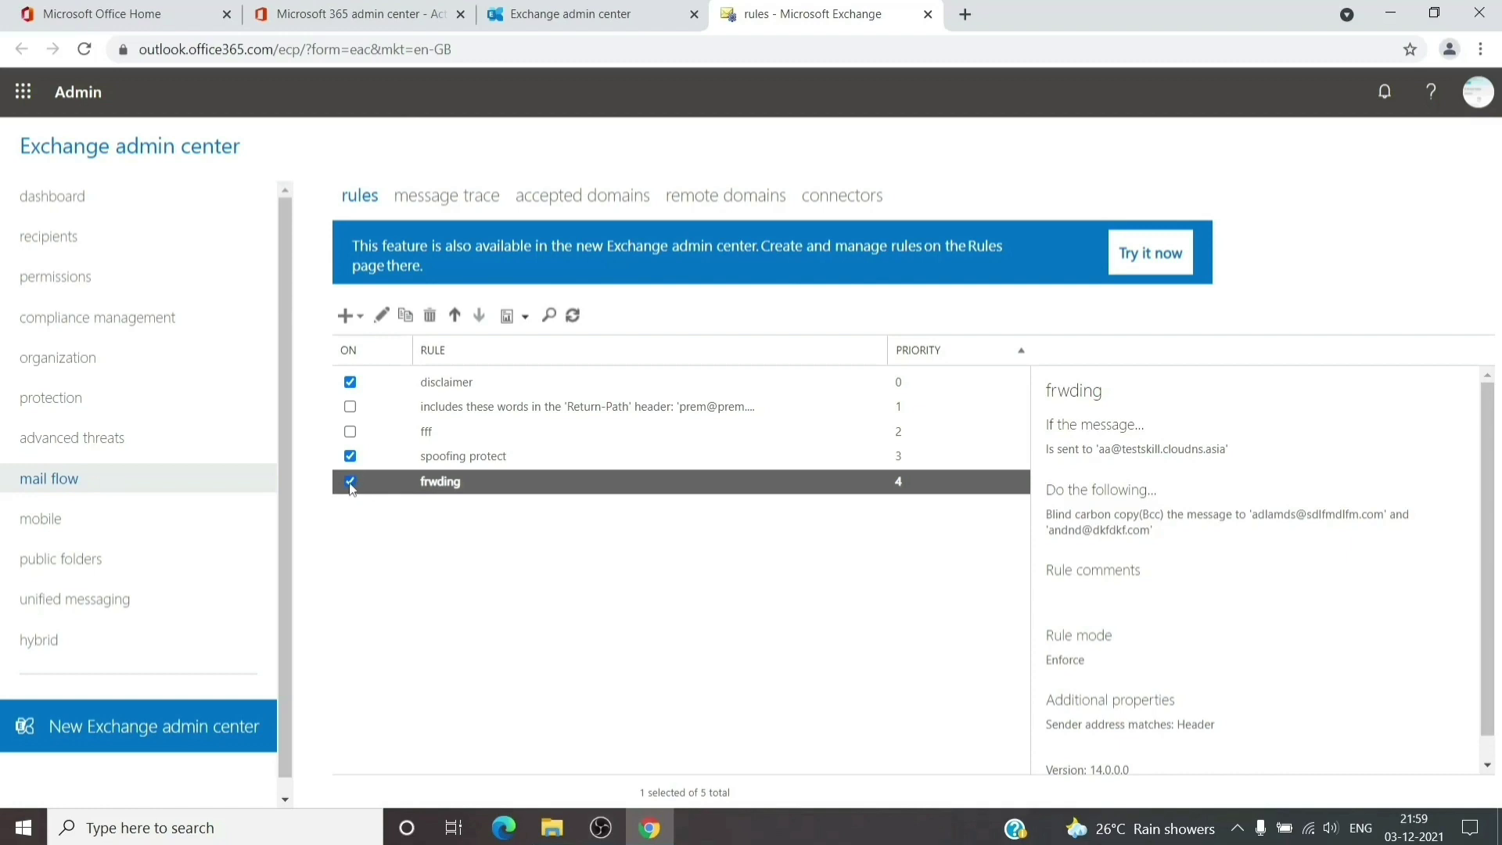
pyautogui.click(350, 483)
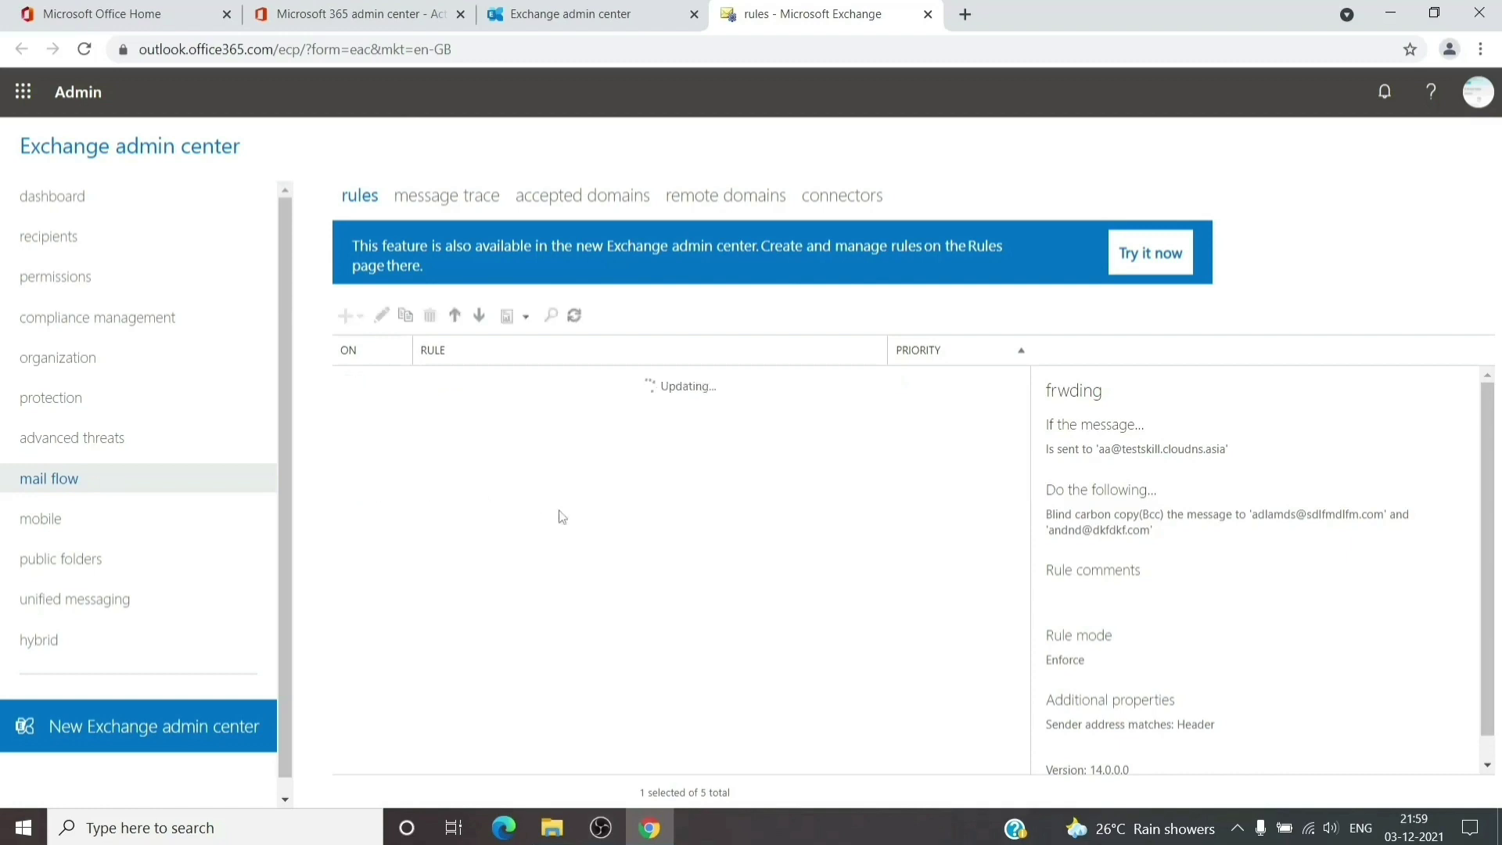